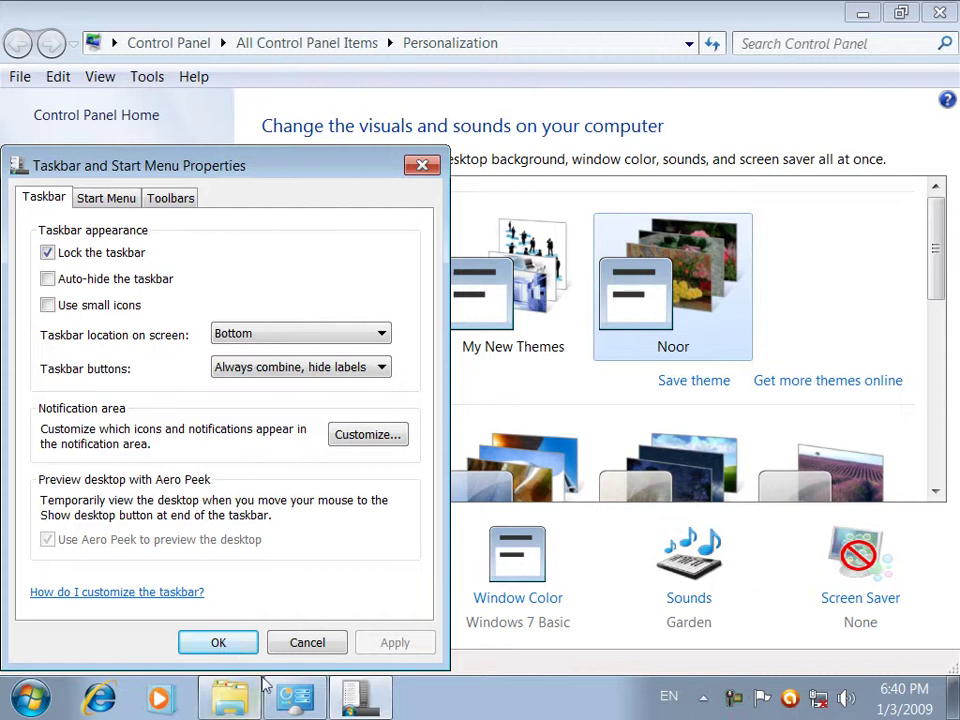
Cancel the Taskbar and Start Menu Properties dialog and close the Personalization window
{"action": "left_click", "coordinate": [287, 645]}
{"action": "left_click", "coordinate": [940, 12]}
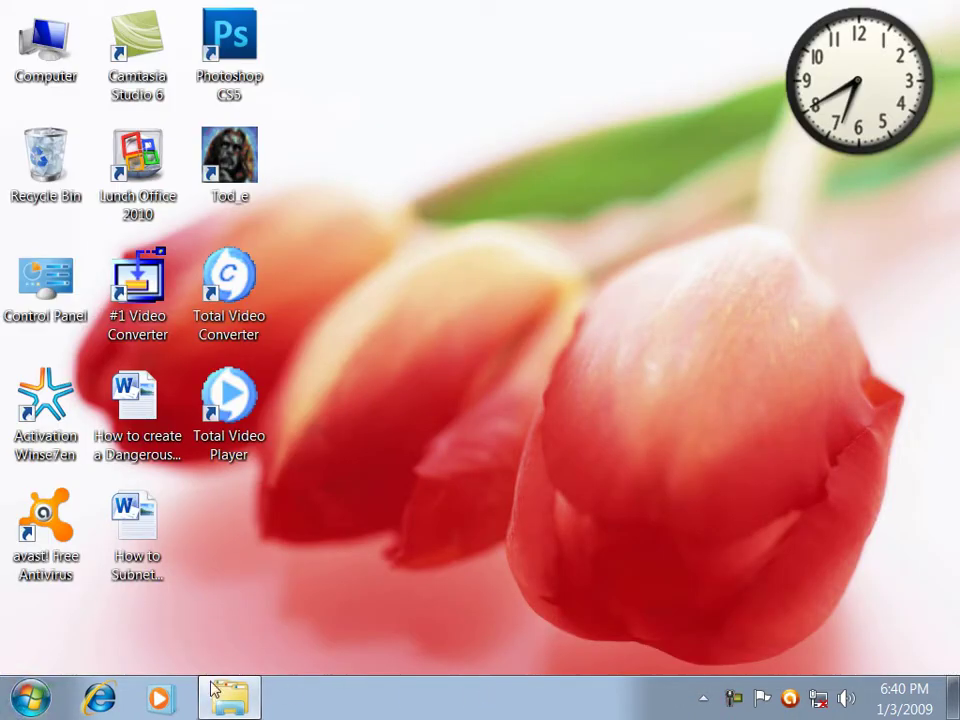
Open the taskbar properties from the desktop, review the Taskbar appearance options, and close the dialog
{"action": "right_click", "coordinate": [548, 697]}
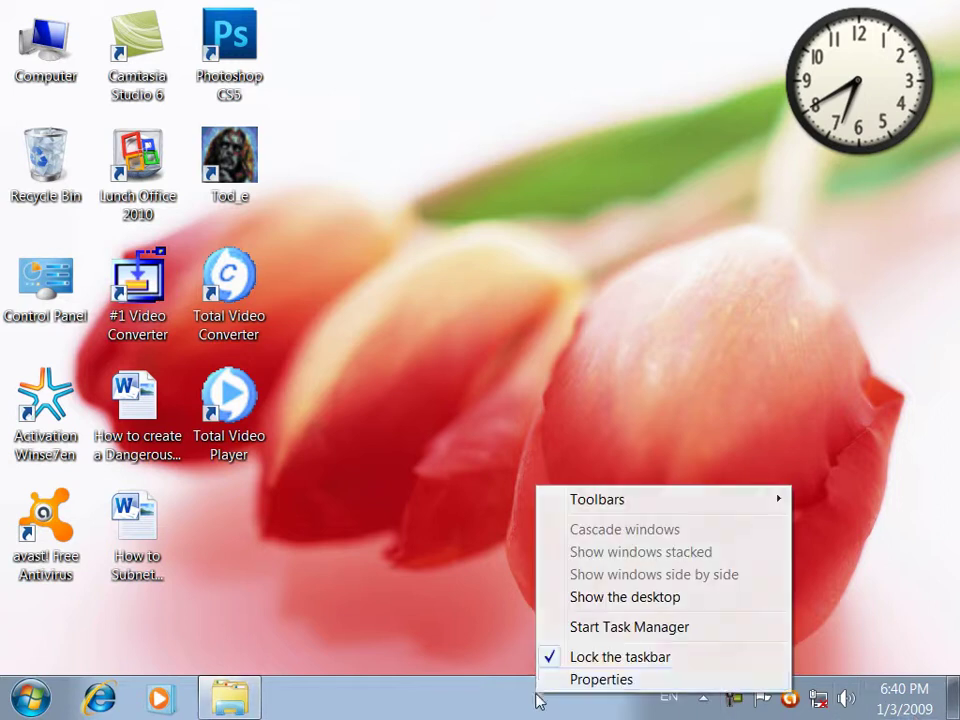
{"action": "left_click", "coordinate": [547, 685]}
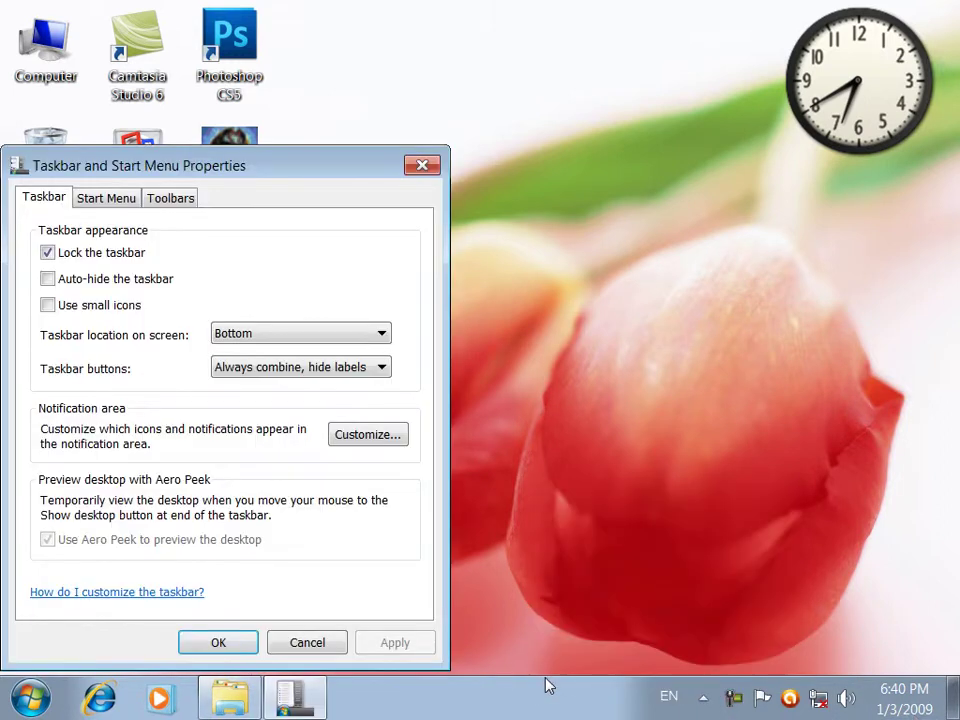
{"action": "left_click_drag", "start_coordinate": [270, 156], "coordinate": [554, 86]}
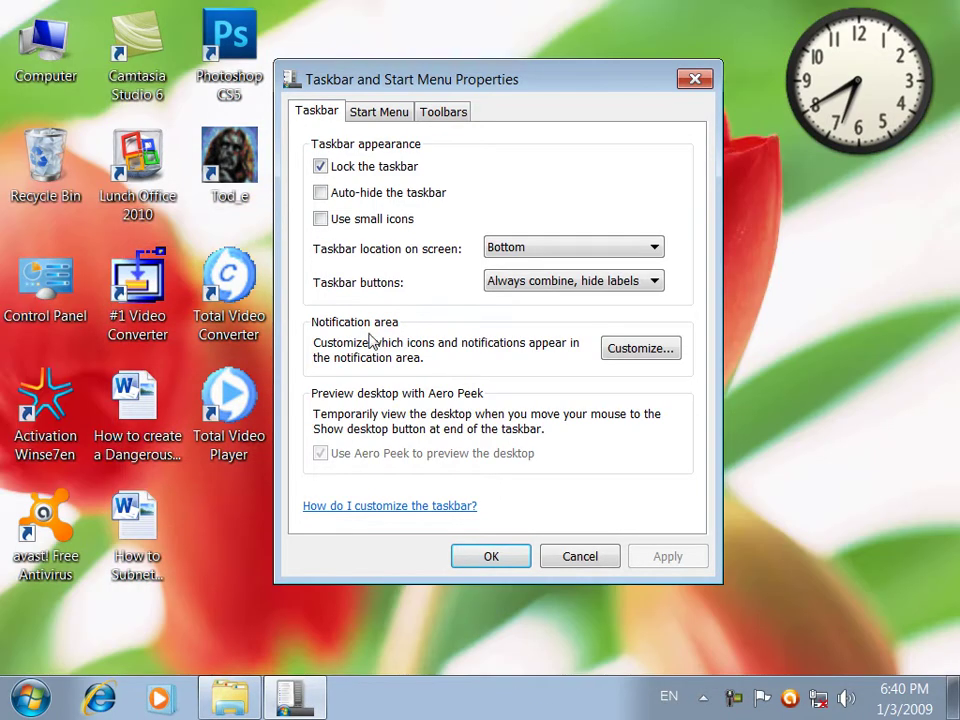
{"action": "left_click", "coordinate": [505, 560]}
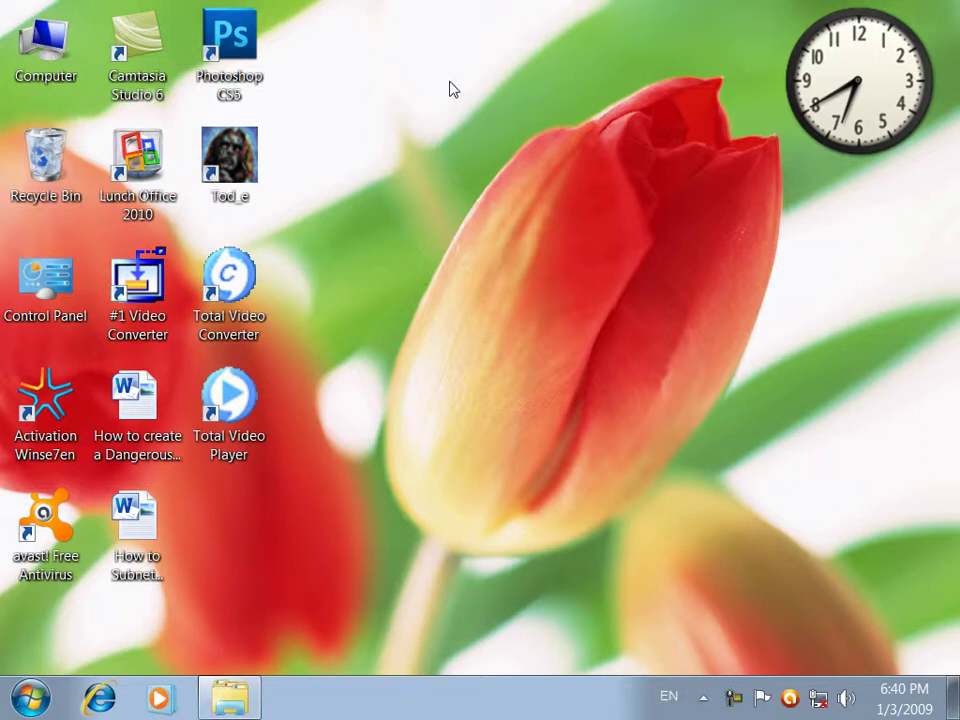
Unlock the taskbar in its properties, then move it to another screen edge and back to the bottom
{"action": "right_click", "coordinate": [445, 714]}
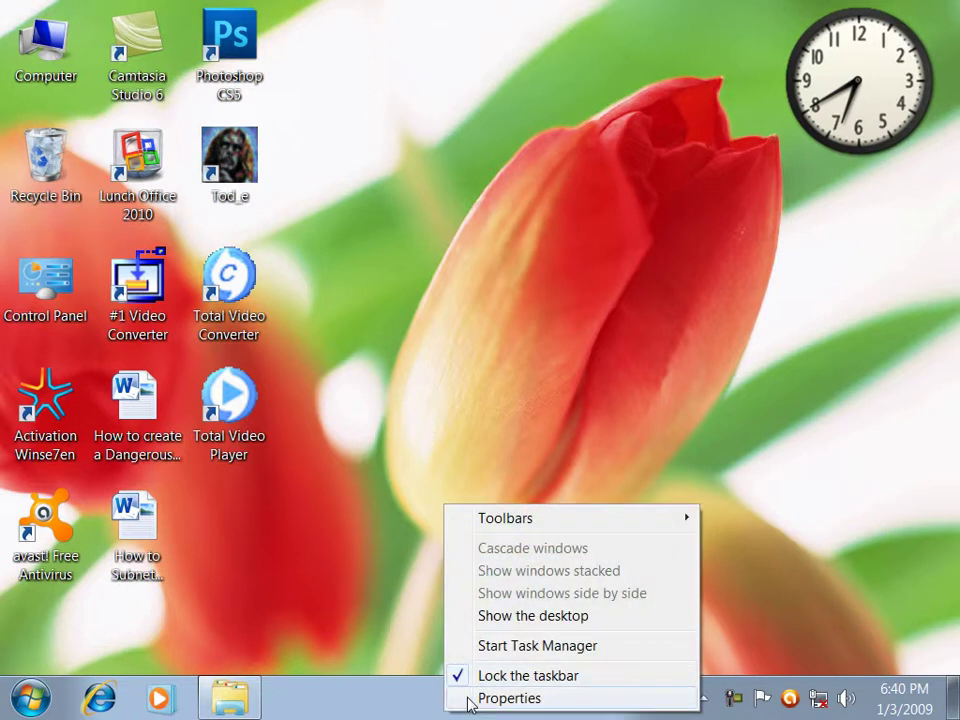
{"action": "left_click", "coordinate": [472, 700]}
{"action": "left_click", "coordinate": [112, 254]}
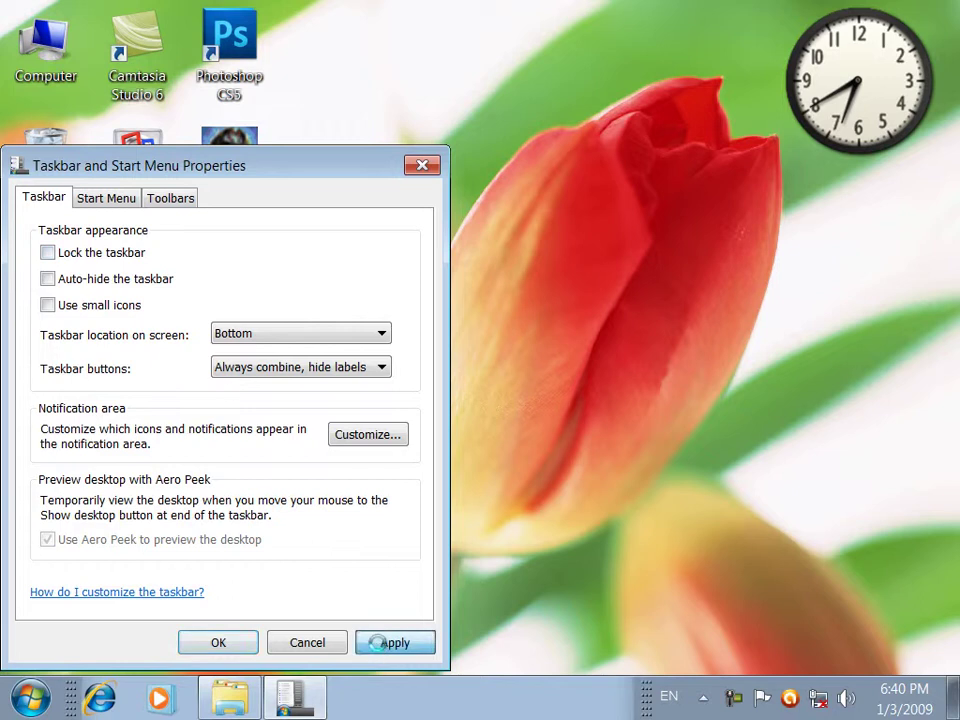
{"action": "left_click", "coordinate": [383, 644]}
{"action": "left_click", "coordinate": [222, 642]}
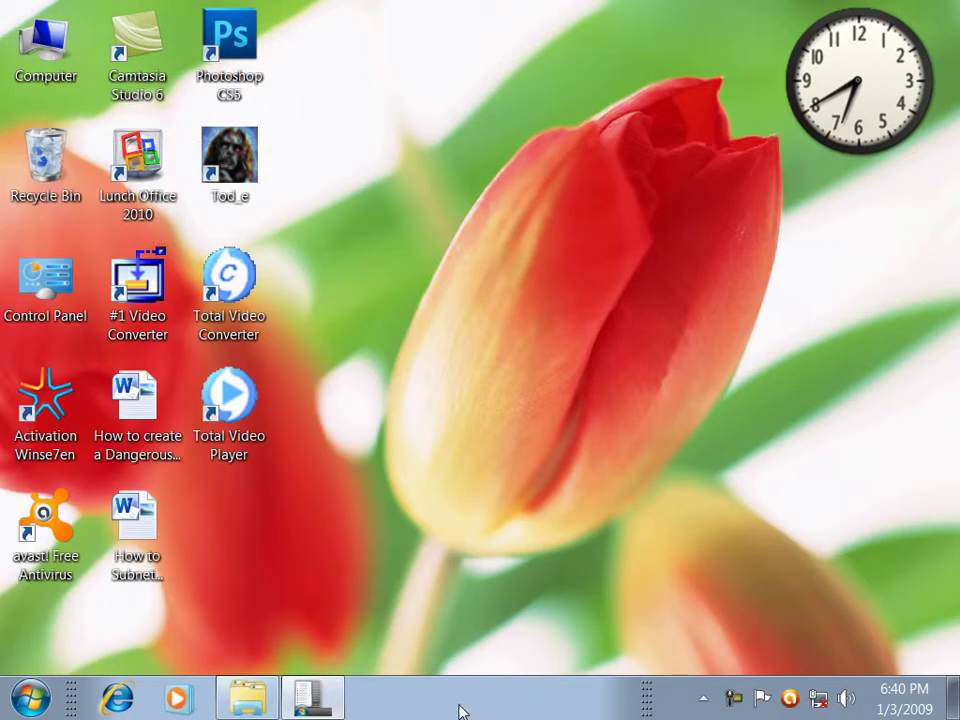
{"action": "left_click_drag", "start_coordinate": [481, 707], "coordinate": [300, 712]}
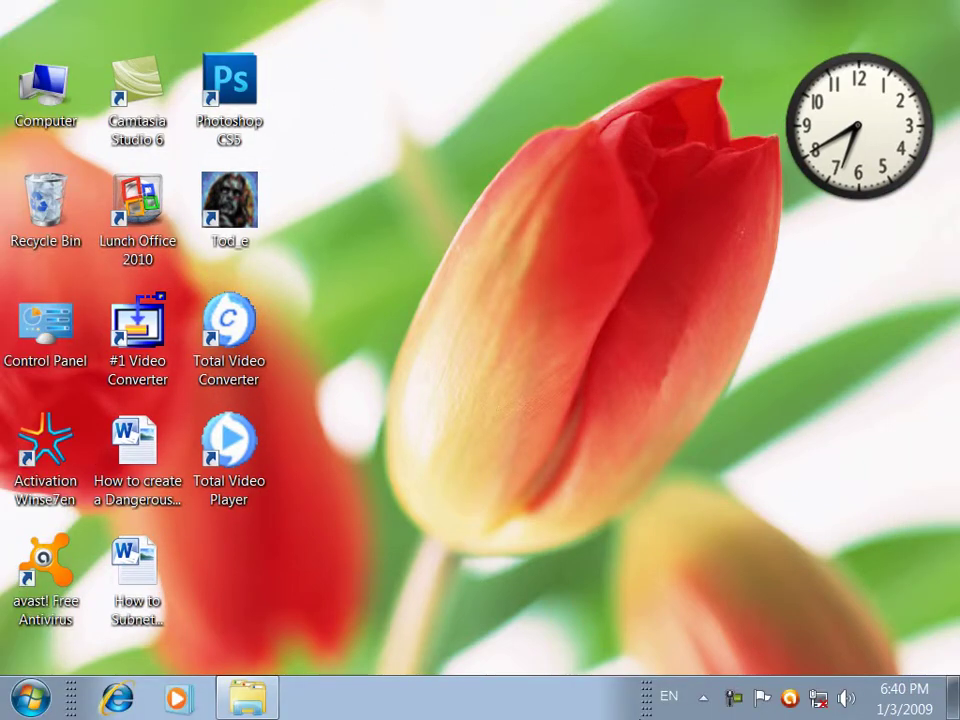
Reopen the taskbar properties, lock the taskbar again and apply the change
{"action": "right_click", "coordinate": [643, 707]}
{"action": "right_click", "coordinate": [572, 707]}
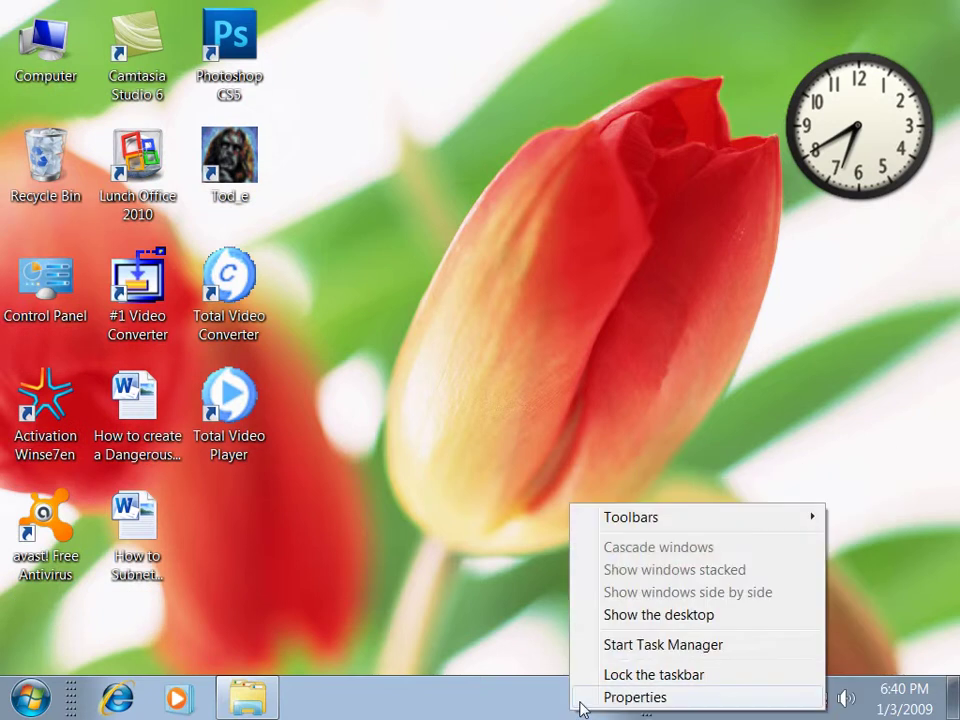
{"action": "left_click", "coordinate": [576, 705]}
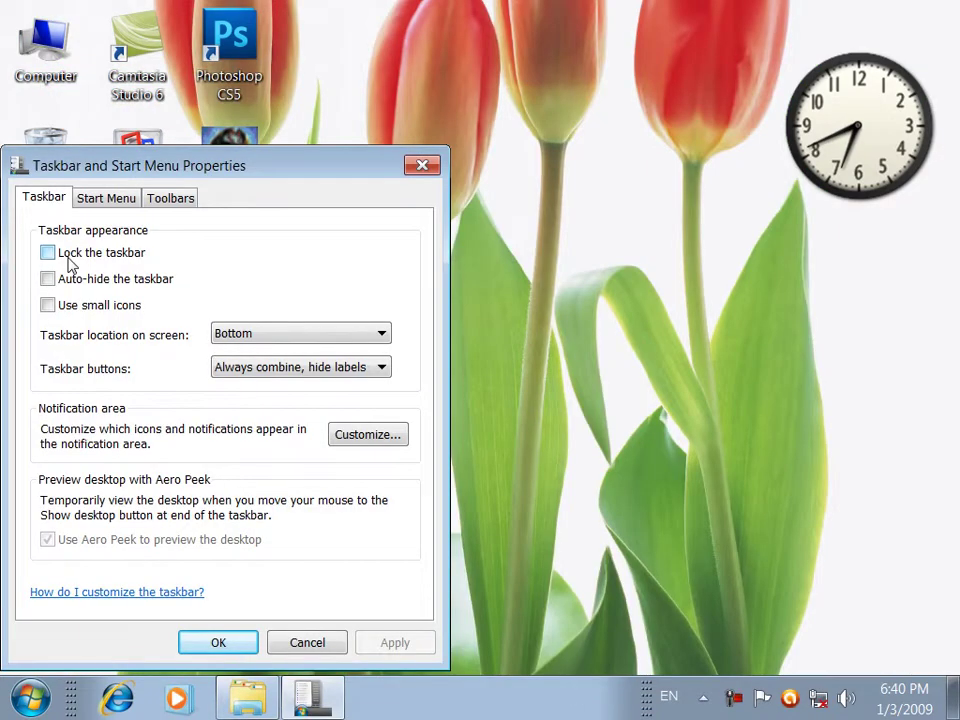
{"action": "left_click", "coordinate": [71, 264]}
{"action": "left_click", "coordinate": [418, 645]}
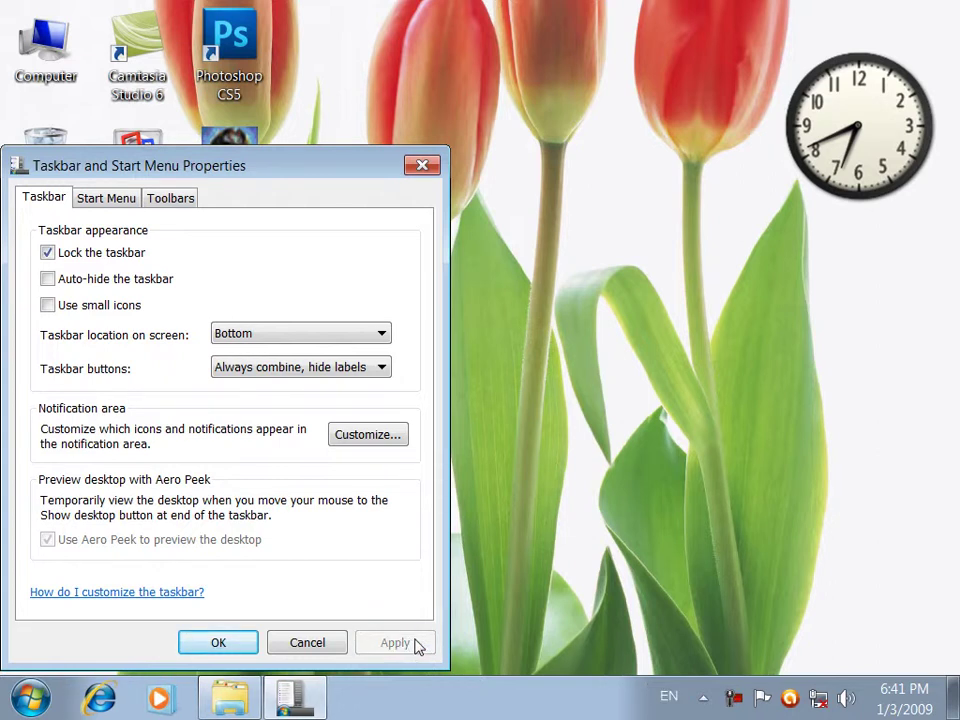
{"action": "left_click", "coordinate": [483, 711]}
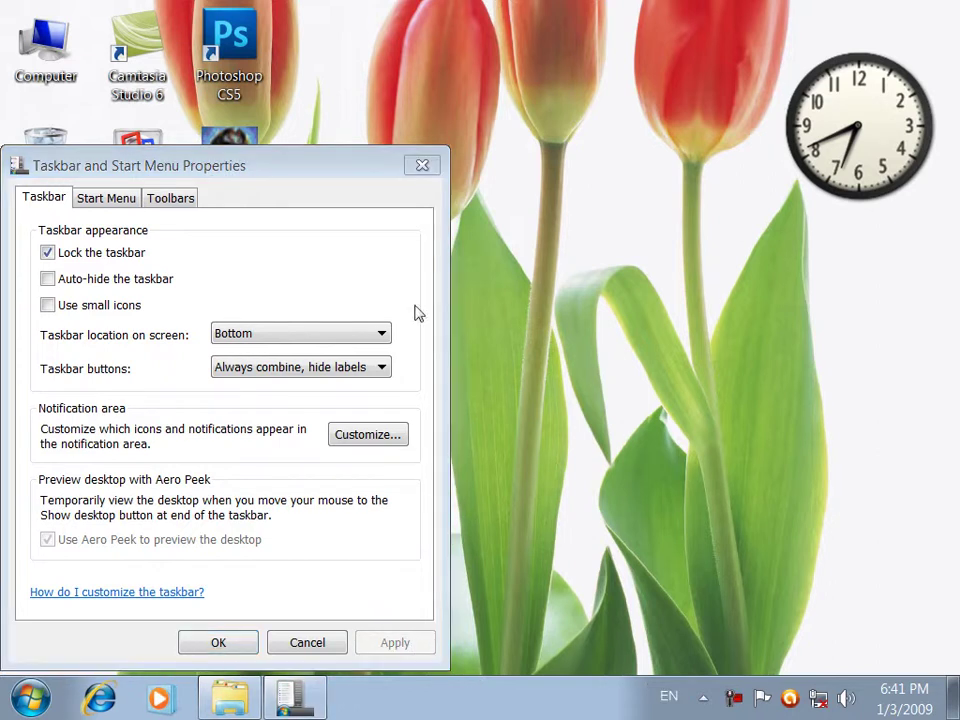
Apply auto-hide to the taskbar to try it out, and switch auto-hide back off
{"action": "left_click_drag", "start_coordinate": [344, 162], "coordinate": [604, 66]}
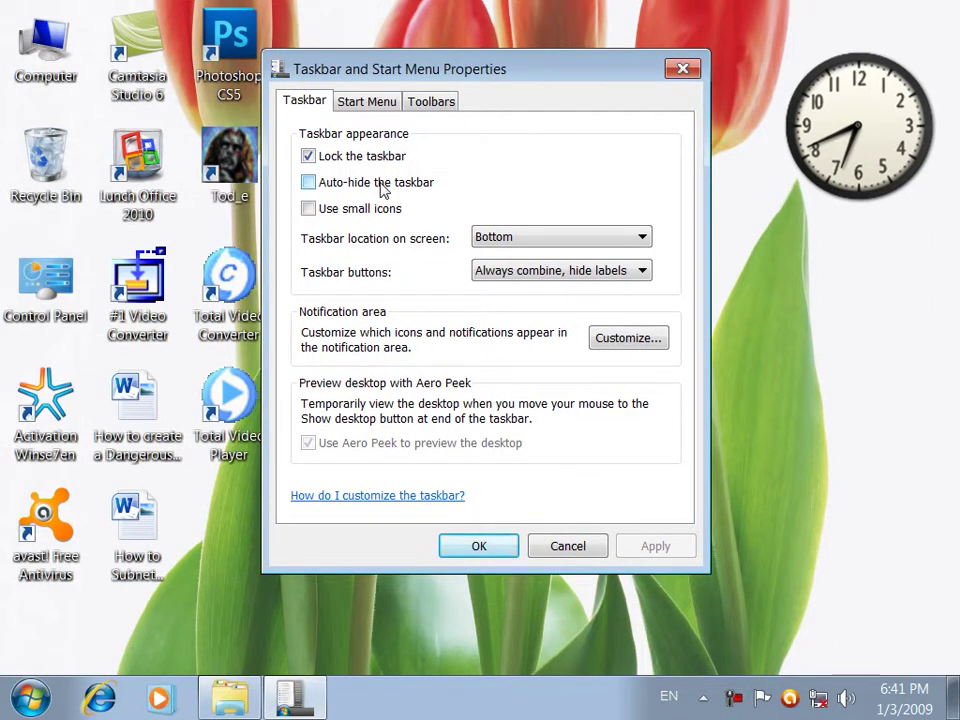
{"action": "left_click", "coordinate": [670, 545]}
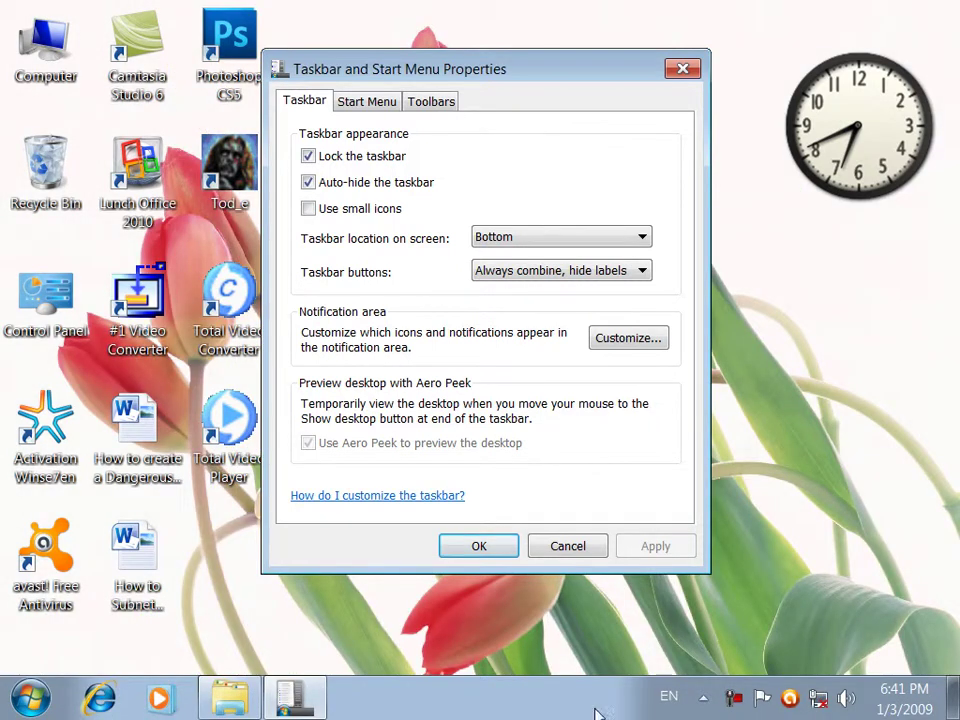
{"action": "left_click", "coordinate": [411, 186]}
{"action": "left_click", "coordinate": [652, 544]}
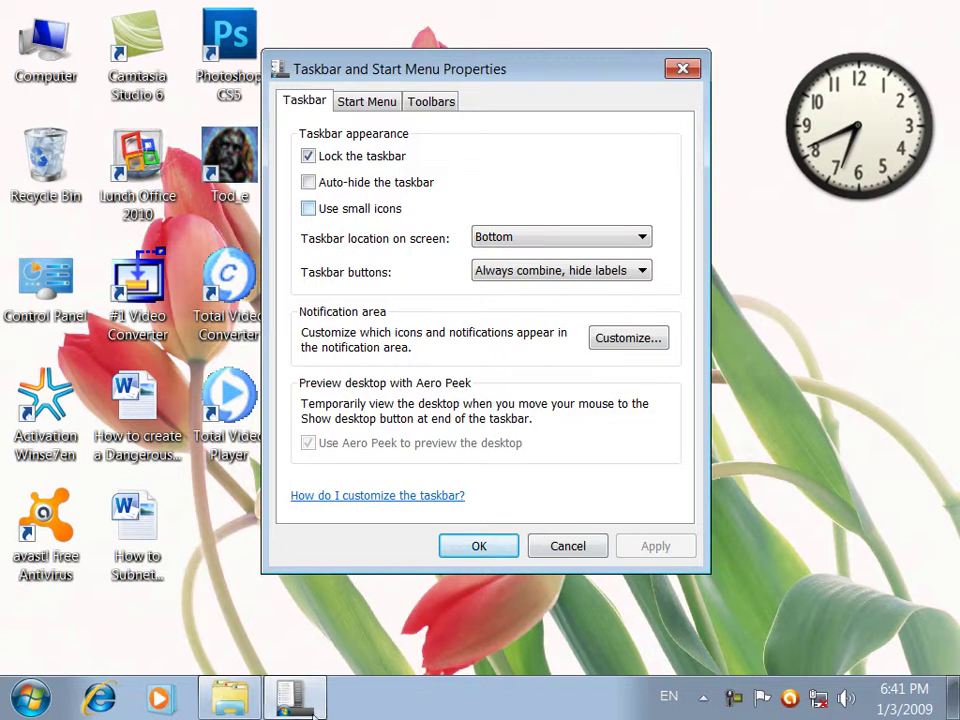
Apply small taskbar icons, compare the taskbar and Start menu button with the normal size, and turn small icons back off
{"action": "left_click", "coordinate": [30, 698]}
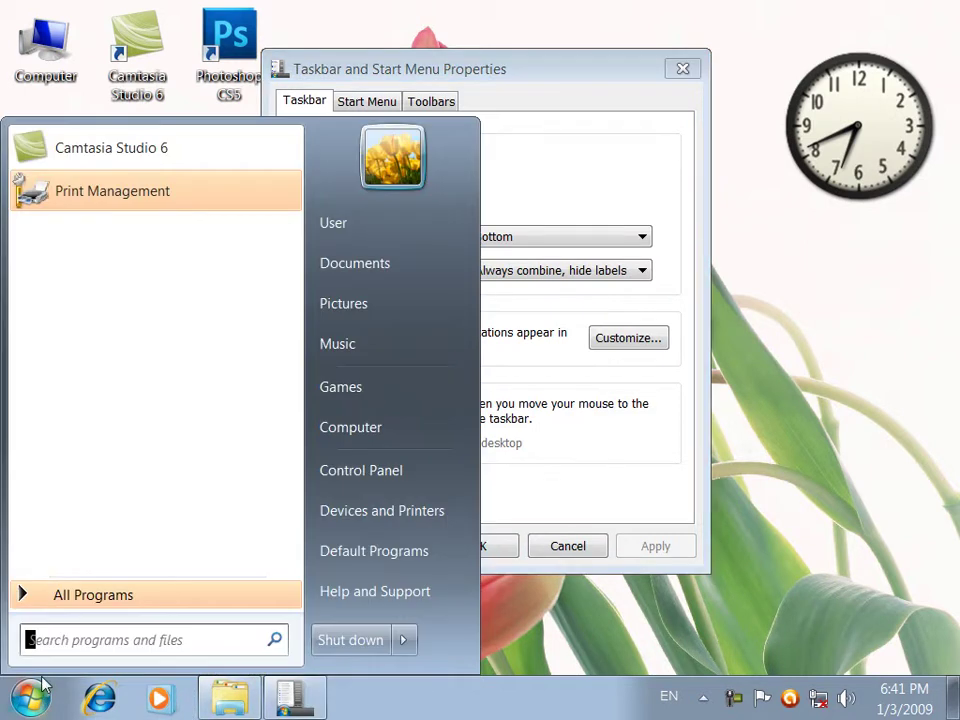
{"action": "left_click", "coordinate": [28, 700]}
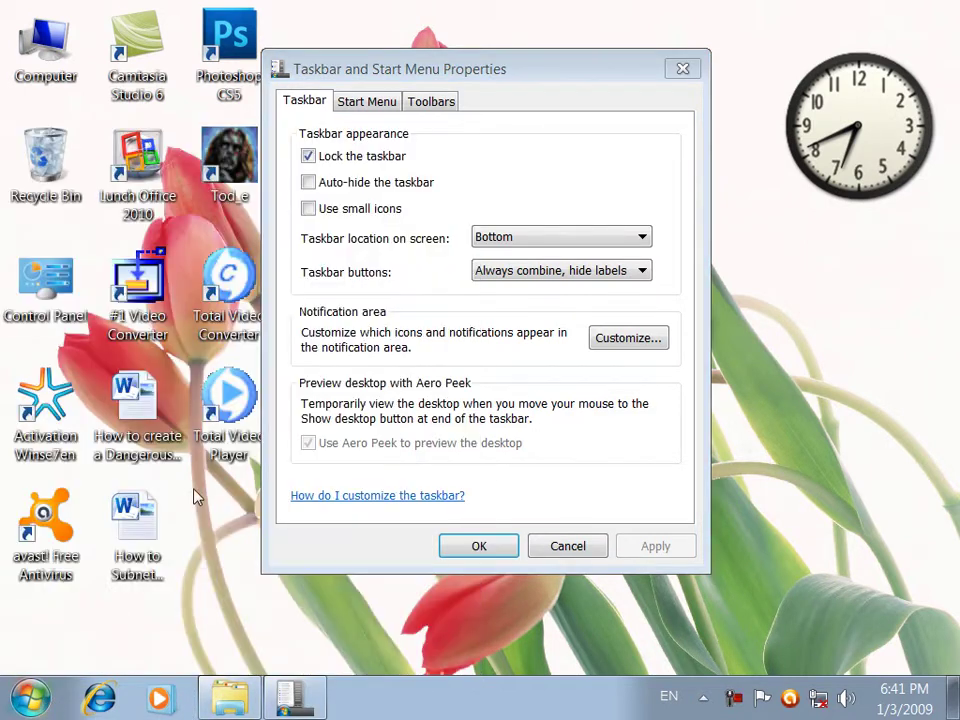
{"action": "left_click", "coordinate": [322, 212]}
{"action": "left_click", "coordinate": [668, 546]}
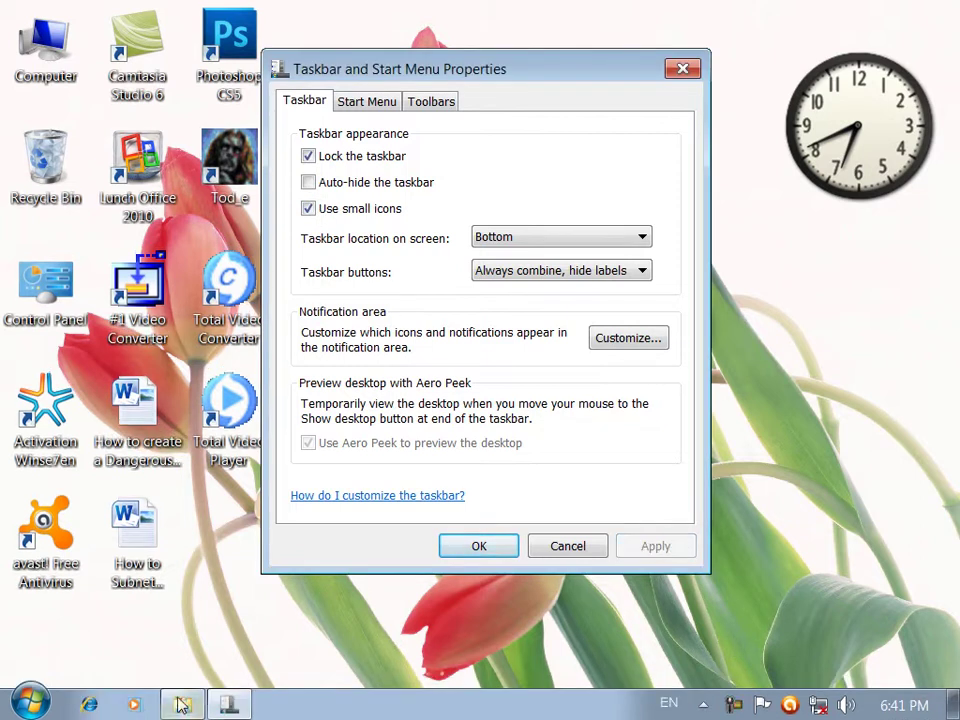
{"action": "left_click", "coordinate": [30, 703]}
{"action": "left_click", "coordinate": [32, 703]}
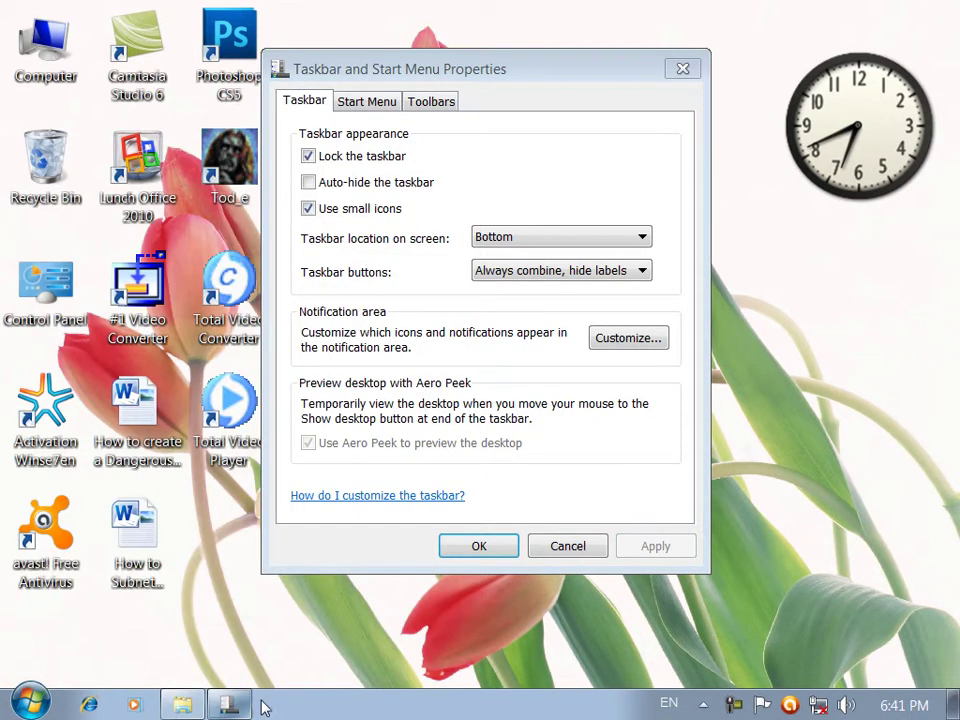
{"action": "left_click", "coordinate": [372, 218]}
{"action": "left_click", "coordinate": [628, 550]}
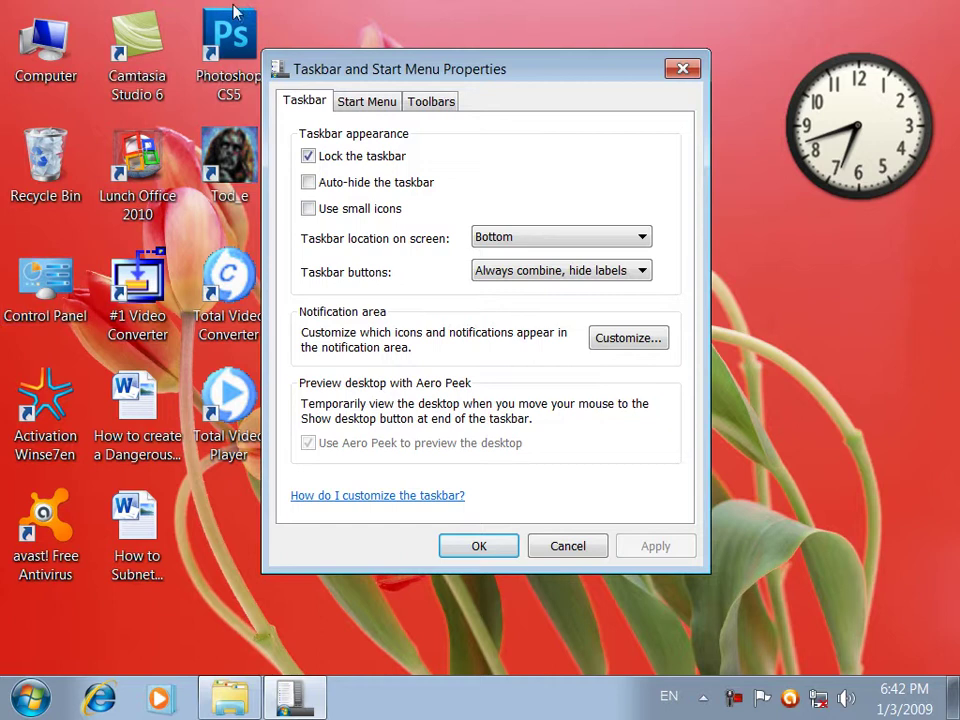
Set the taskbar location on screen to Top and apply it
{"action": "left_click", "coordinate": [492, 236]}
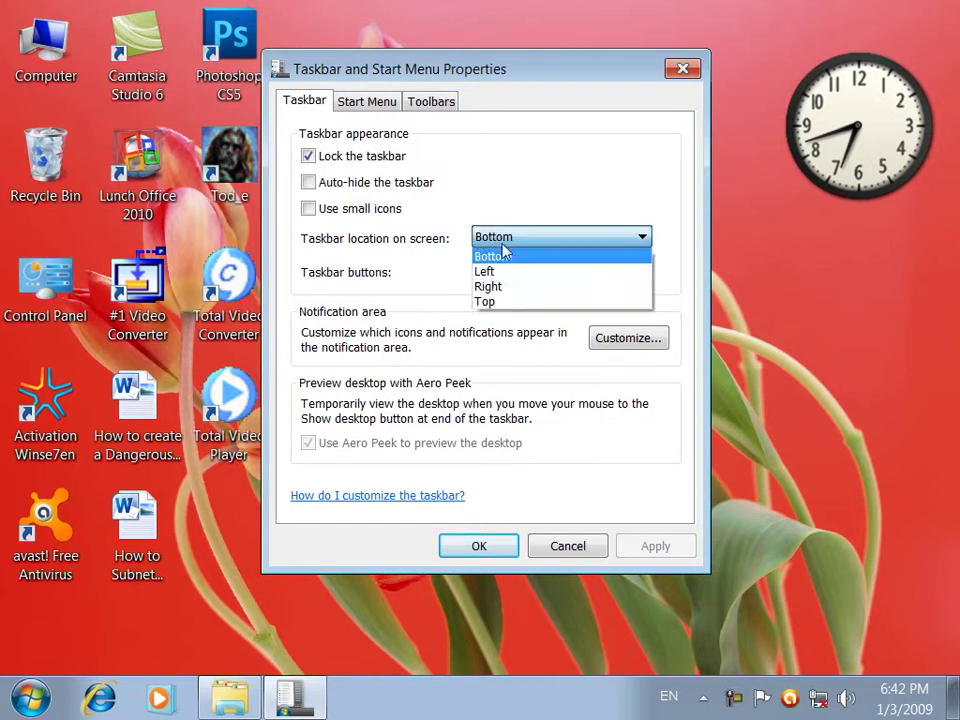
{"action": "left_click", "coordinate": [488, 301]}
{"action": "left_click", "coordinate": [655, 546]}
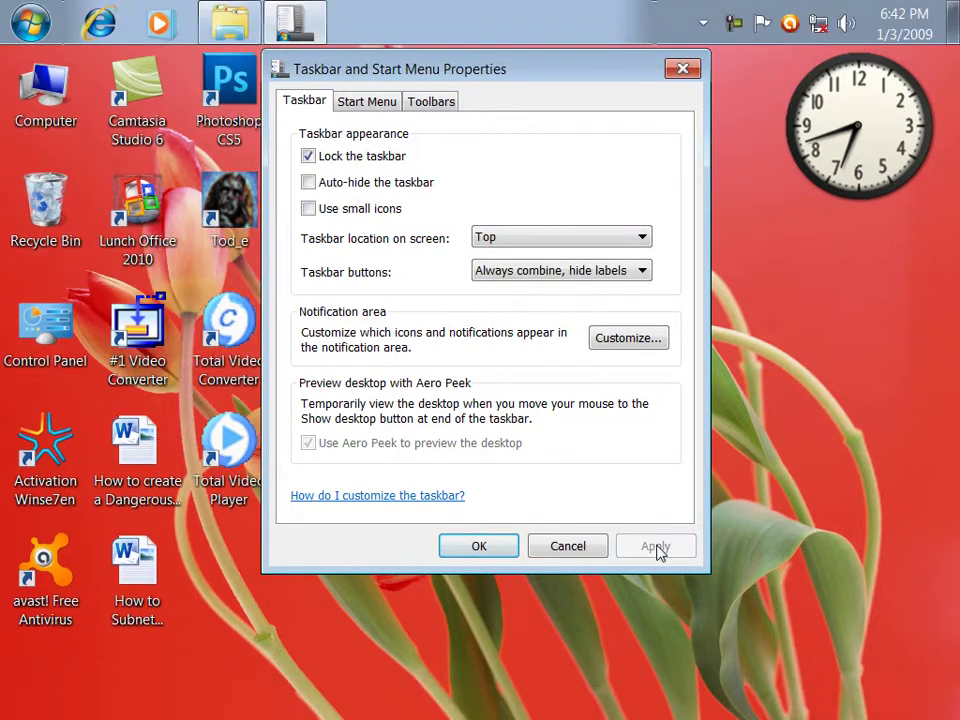
Return the taskbar location on screen to Bottom and apply it
{"action": "left_click", "coordinate": [526, 238]}
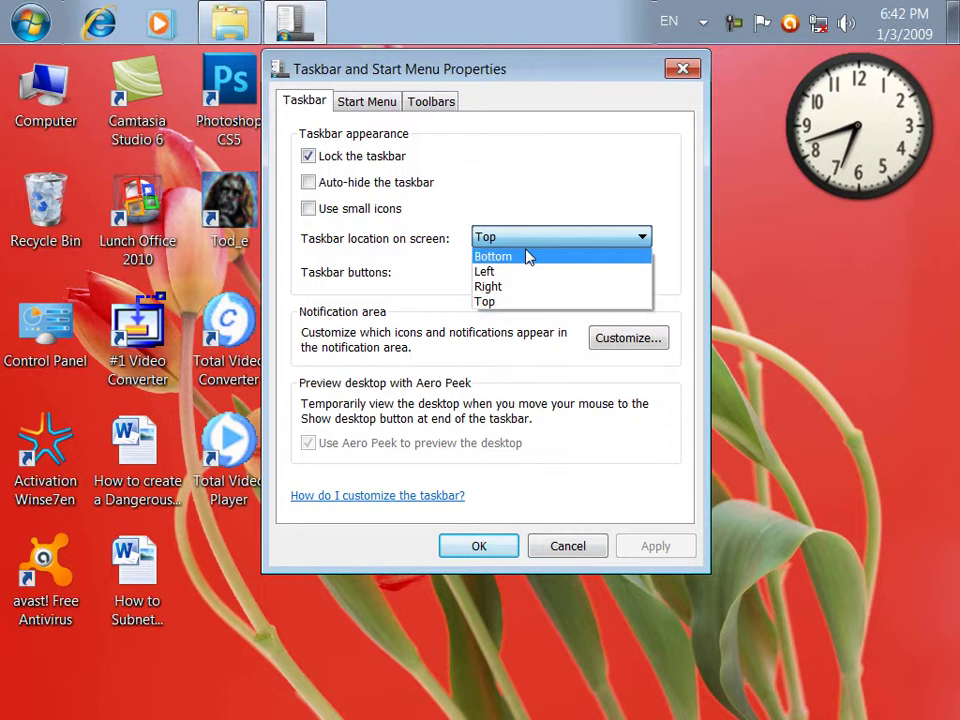
{"action": "left_click", "coordinate": [530, 258]}
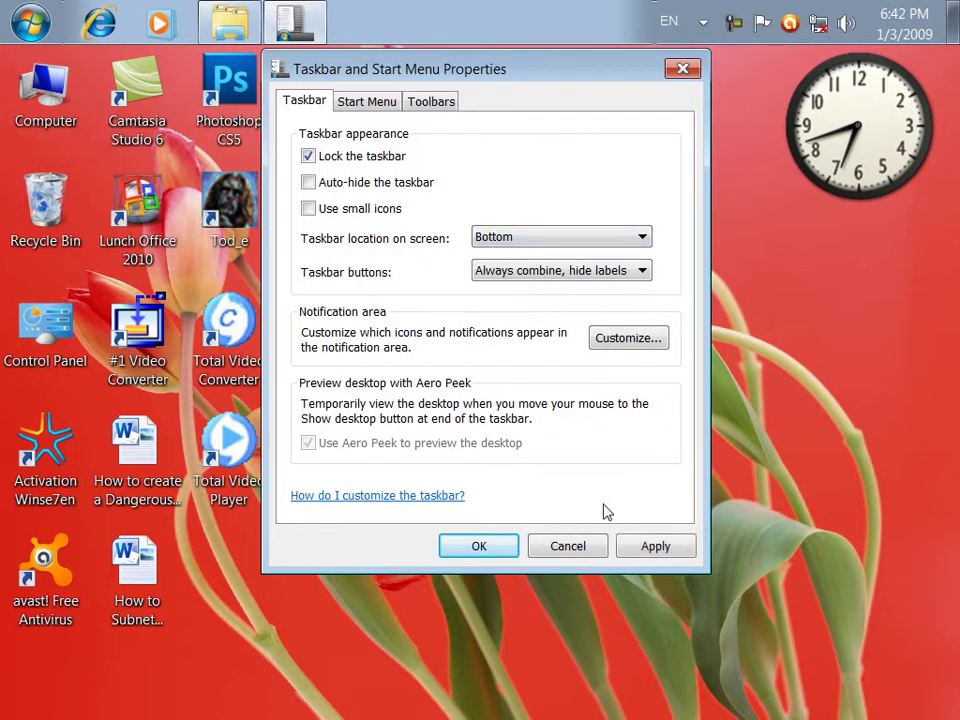
{"action": "left_click", "coordinate": [636, 546]}
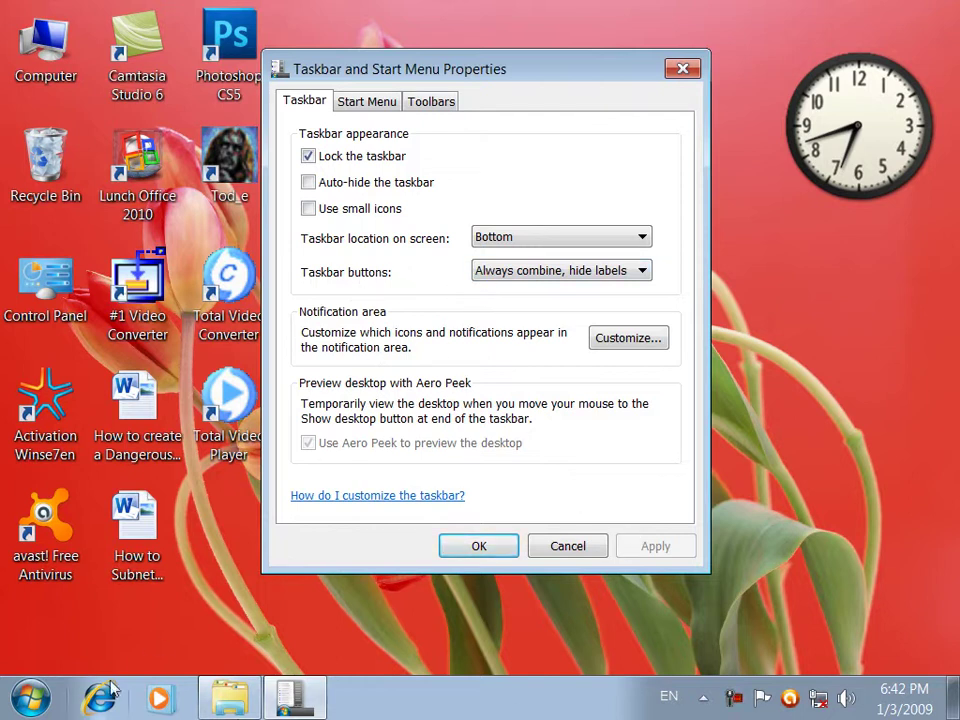
Check the Start menu, close it, and open the "How to create a Dangerous virus" Word document from the desktop
{"action": "left_click", "coordinate": [10, 700]}
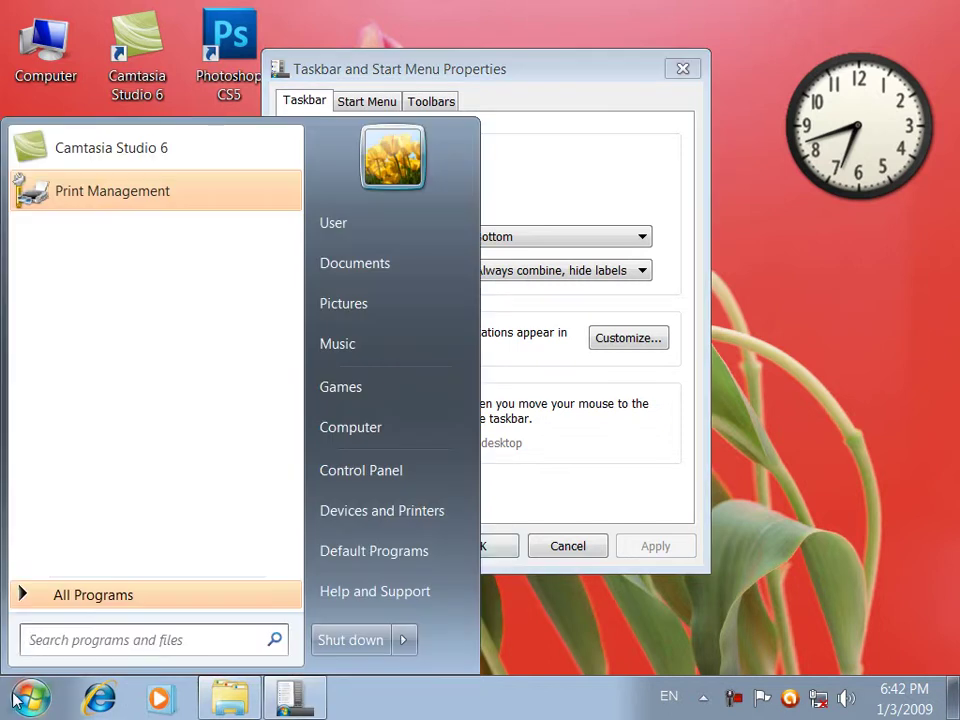
{"action": "left_click", "coordinate": [565, 625]}
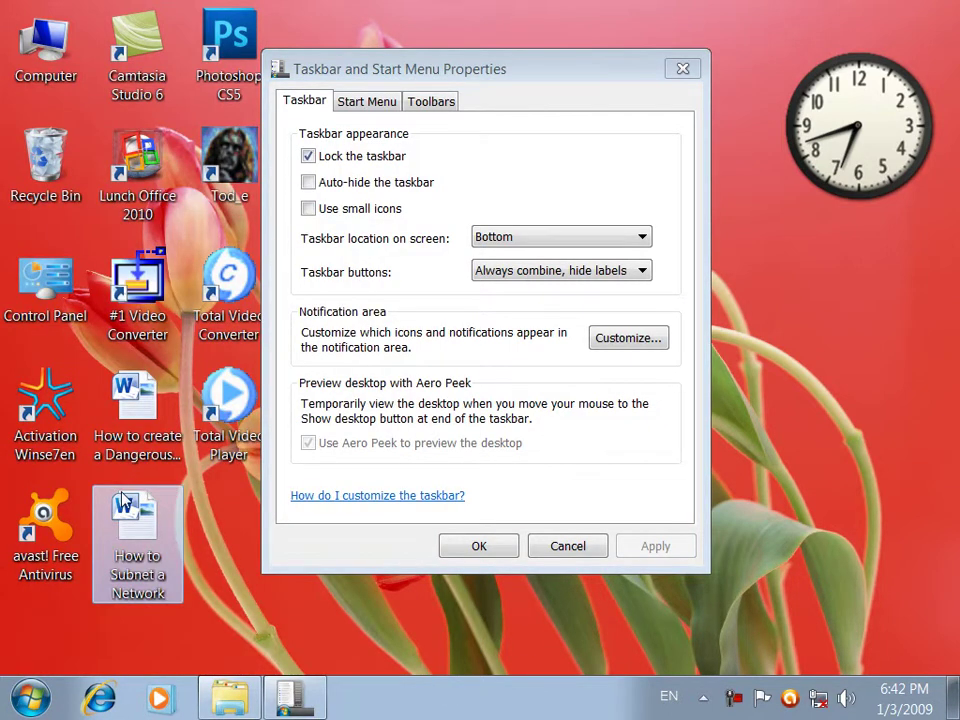
{"action": "double_click", "coordinate": [132, 405]}
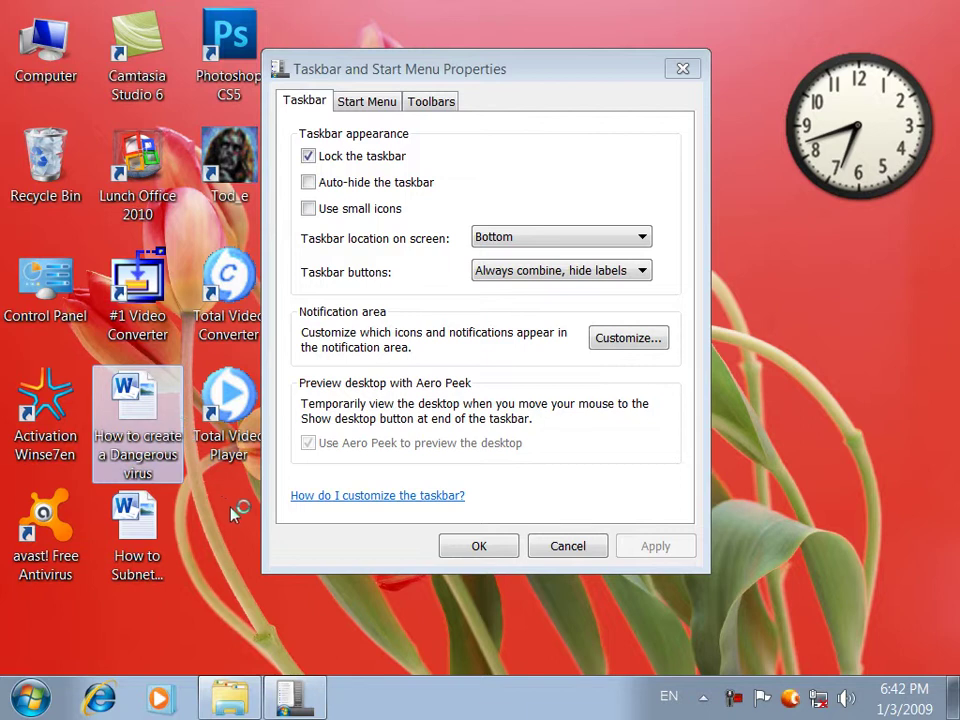
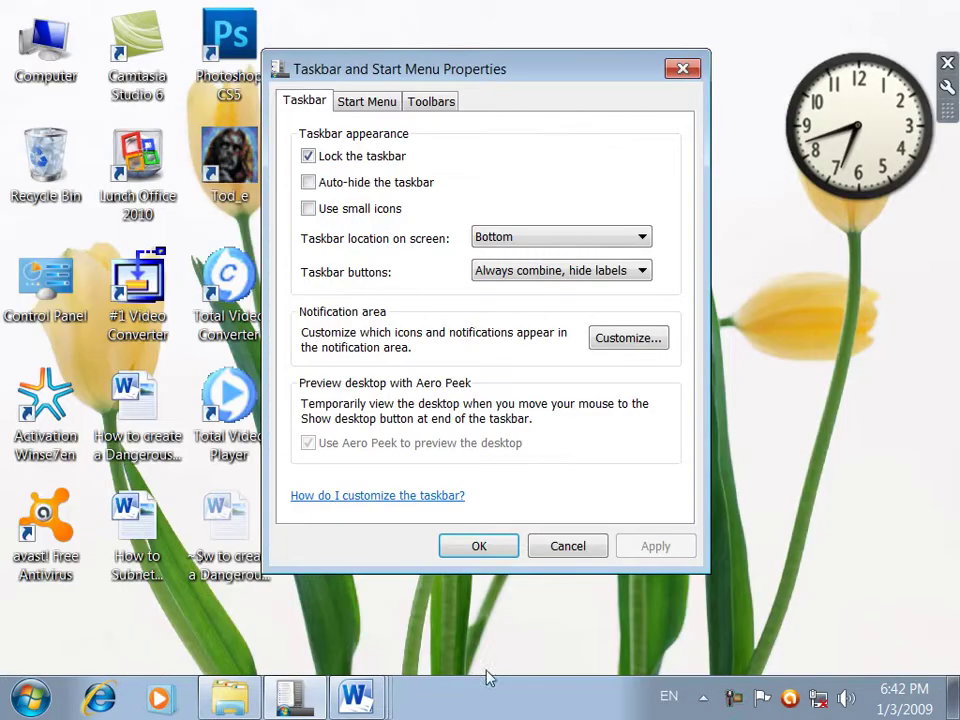
Set the taskbar buttons to "Combine when taskbar is full" and apply the change
{"action": "left_click", "coordinate": [512, 279]}
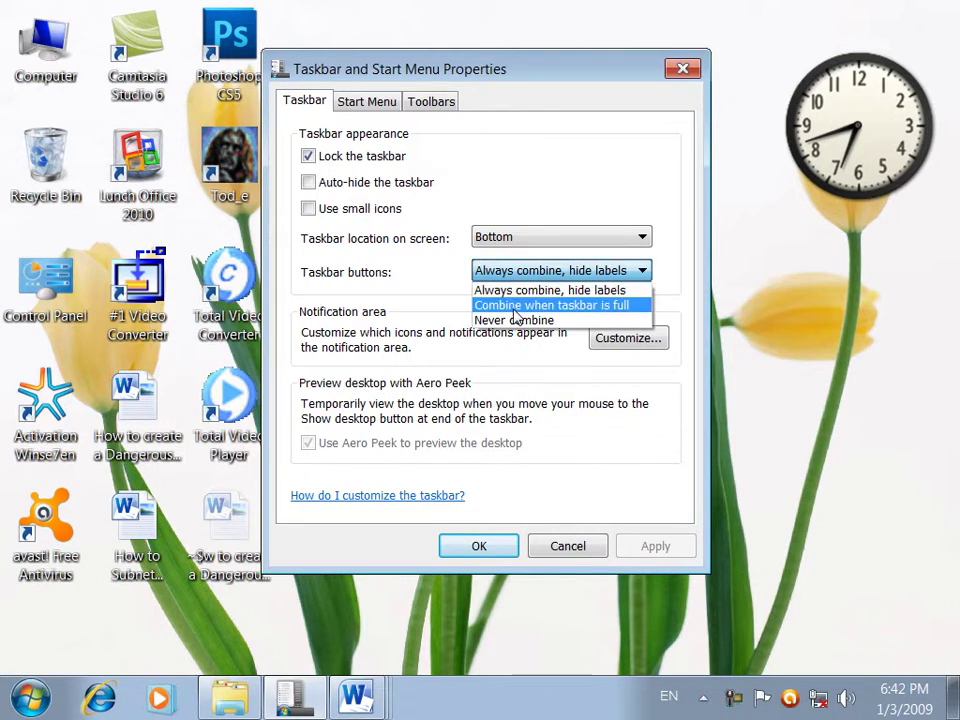
{"action": "left_click", "coordinate": [514, 307]}
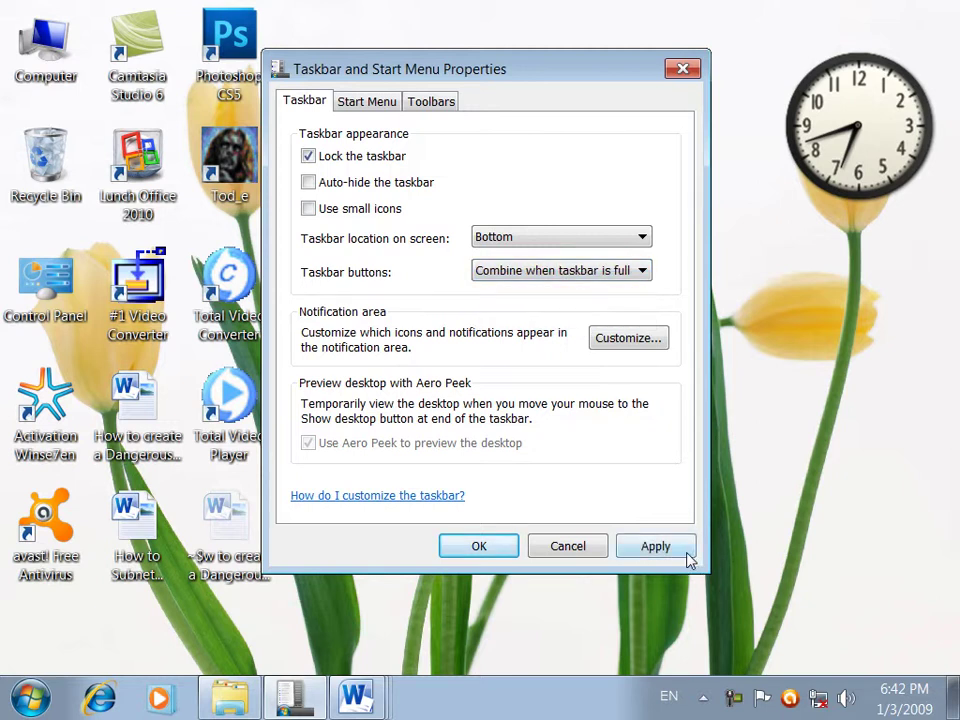
{"action": "left_click", "coordinate": [655, 546]}
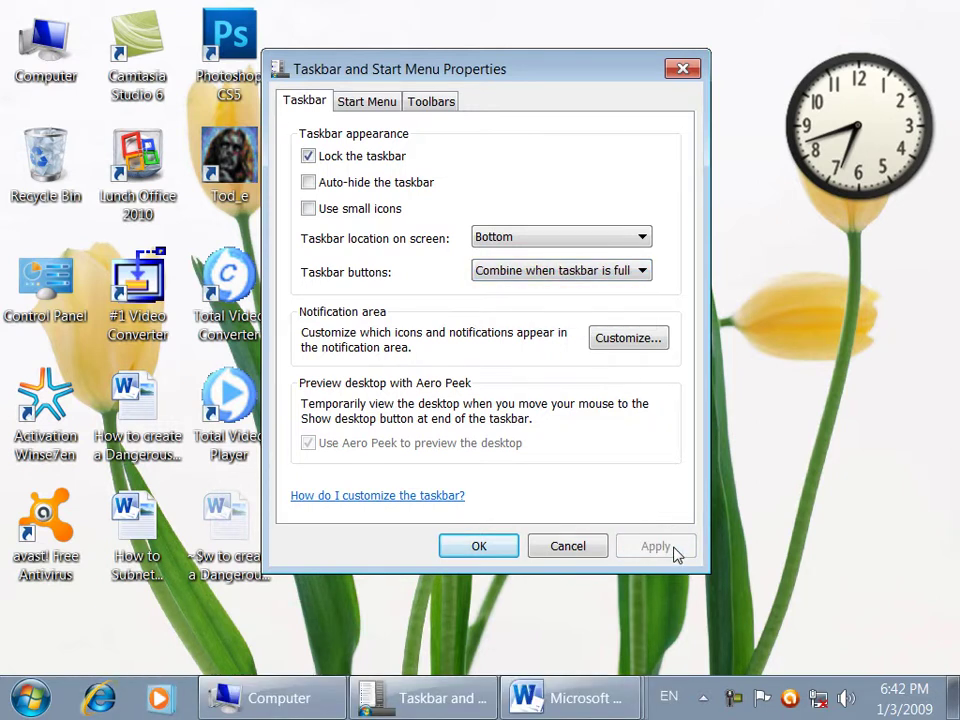
Set the taskbar buttons to "Never combine" and apply the change
{"action": "left_click", "coordinate": [491, 276]}
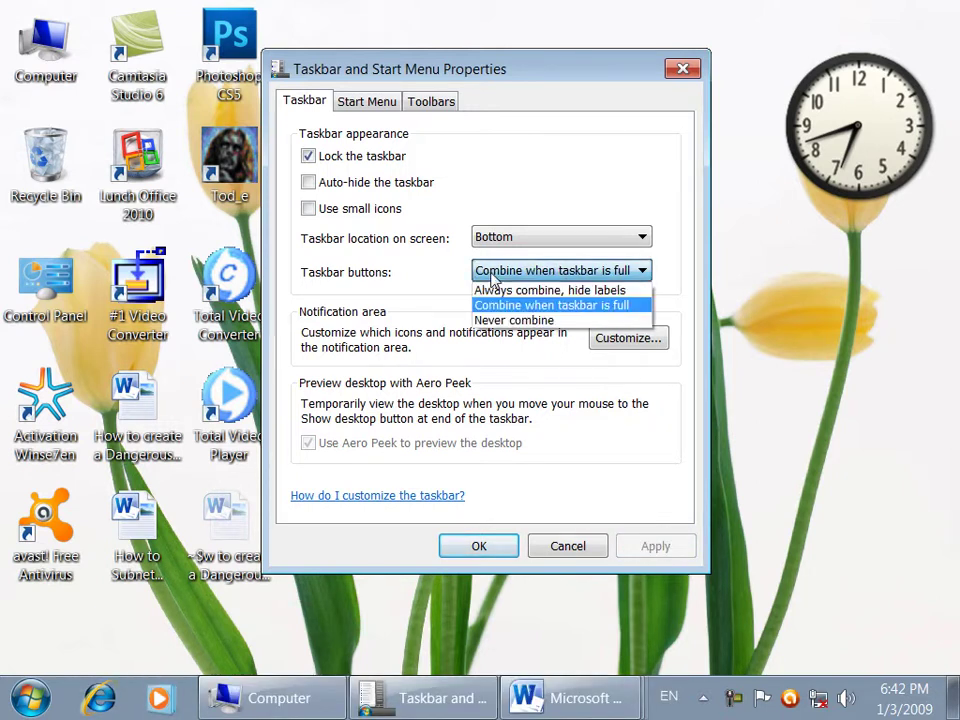
{"action": "left_click", "coordinate": [495, 320]}
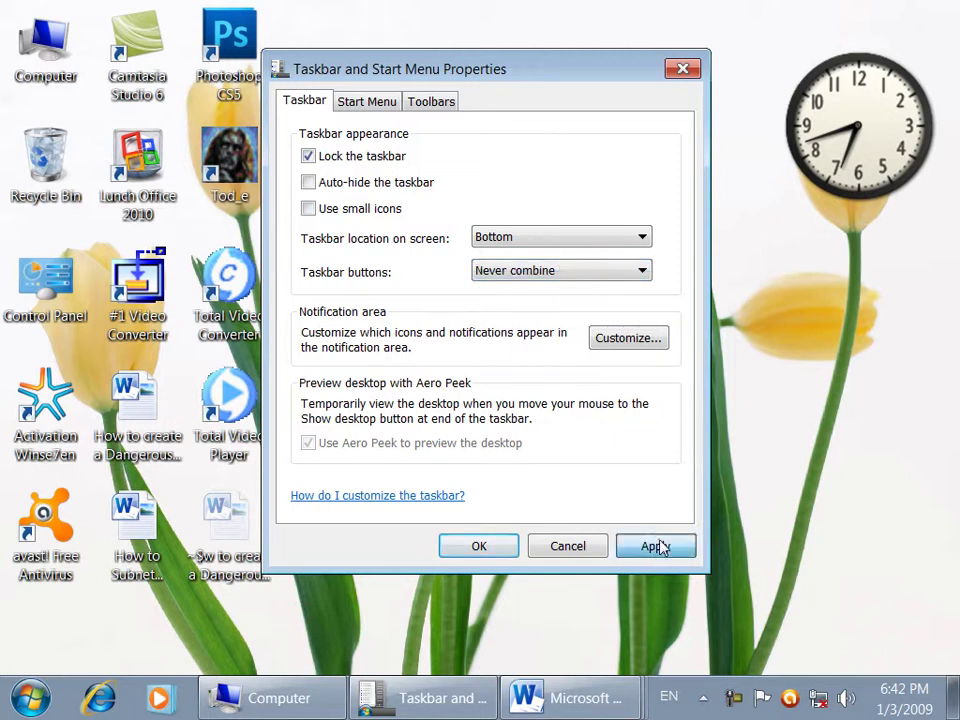
{"action": "left_click", "coordinate": [657, 546]}
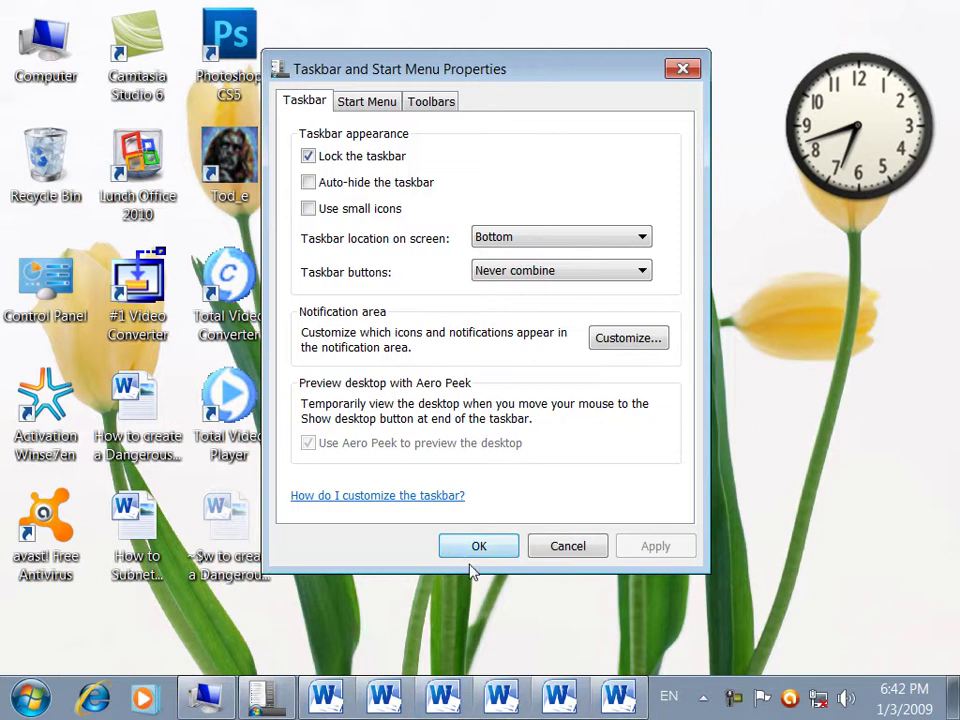
Set the taskbar buttons to "Always combine, hide labels", apply the change, and close all the grouped Word windows
{"action": "left_click", "coordinate": [519, 277]}
{"action": "left_click", "coordinate": [519, 290]}
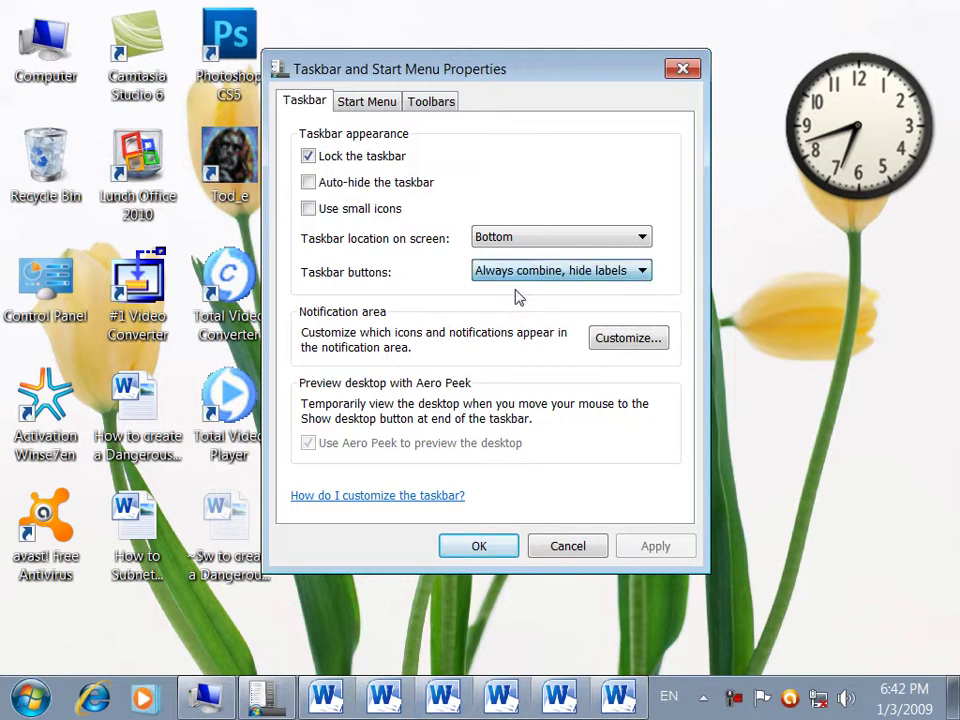
{"action": "left_click", "coordinate": [672, 550]}
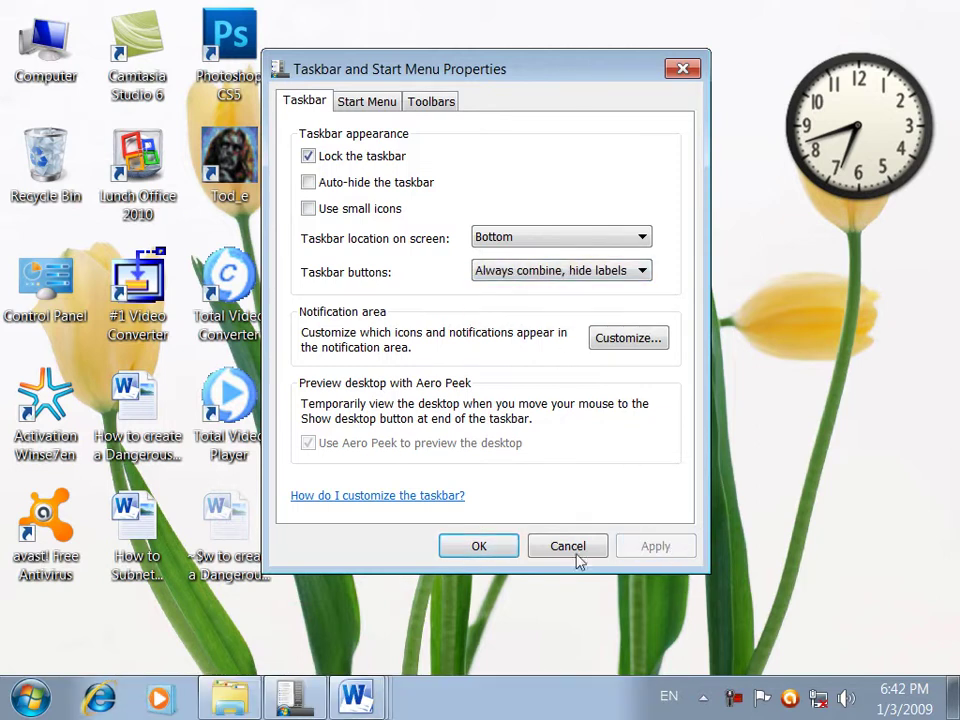
{"action": "right_click", "coordinate": [366, 686]}
{"action": "left_click", "coordinate": [367, 661]}
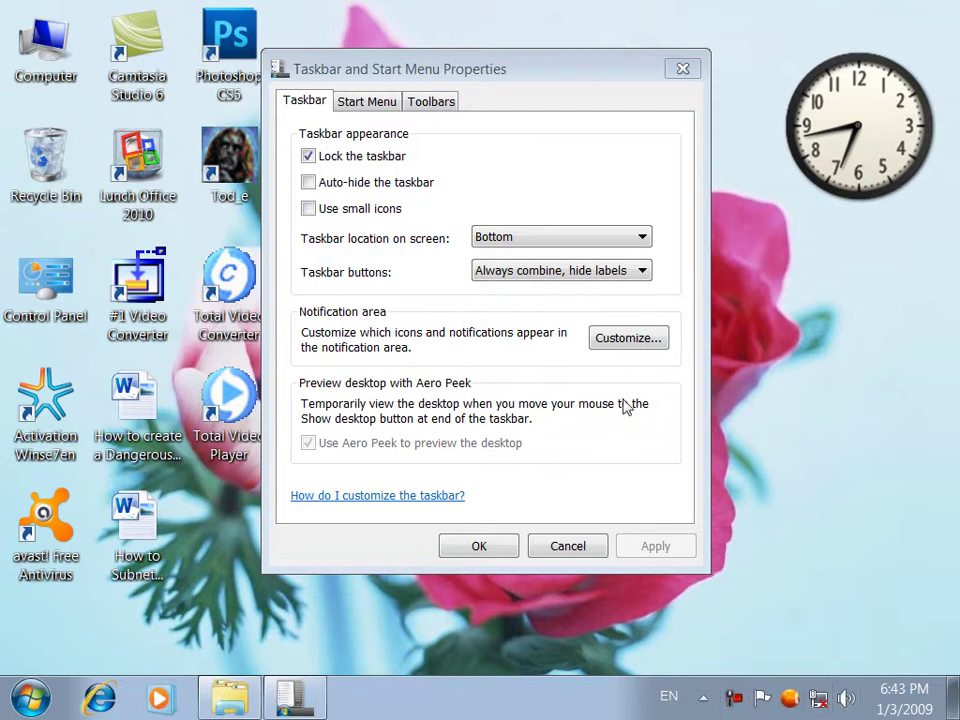
Open the notification area icon settings and switch Camtasia Recorder to "Hide icon and notifications" and back to "Show icon and notifications"
{"action": "left_click", "coordinate": [622, 337]}
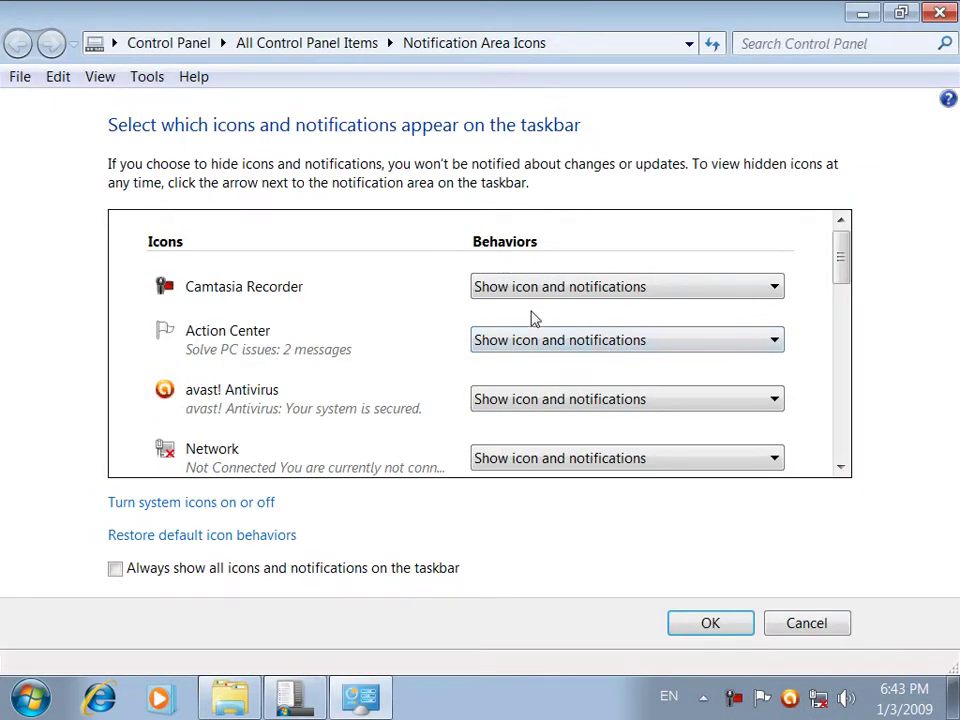
{"action": "left_click", "coordinate": [531, 276]}
{"action": "left_click", "coordinate": [525, 338]}
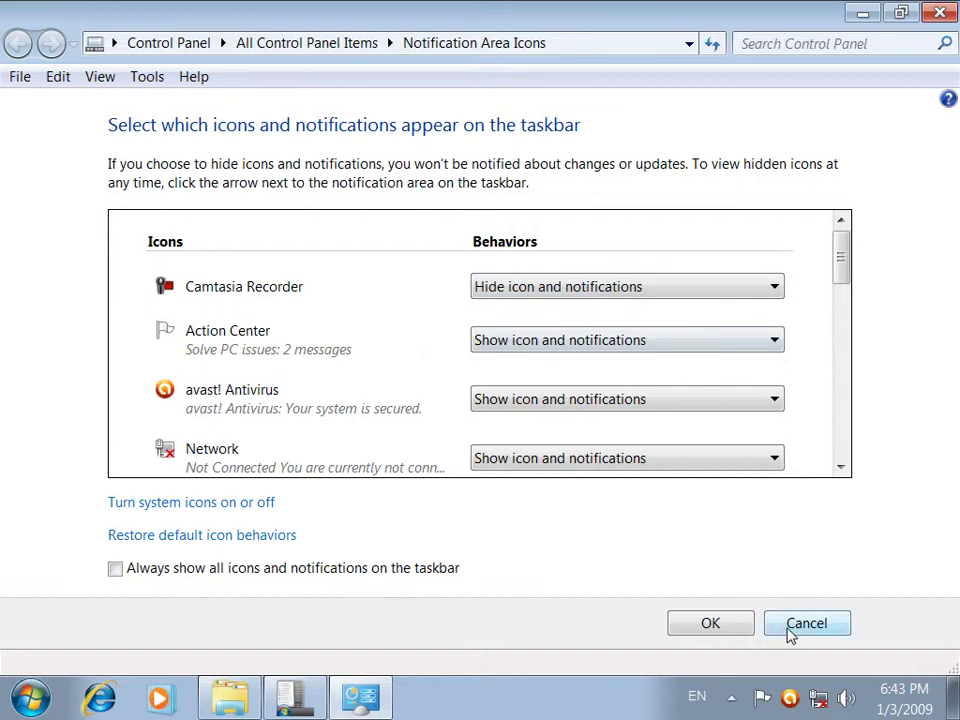
{"action": "left_click", "coordinate": [612, 290]}
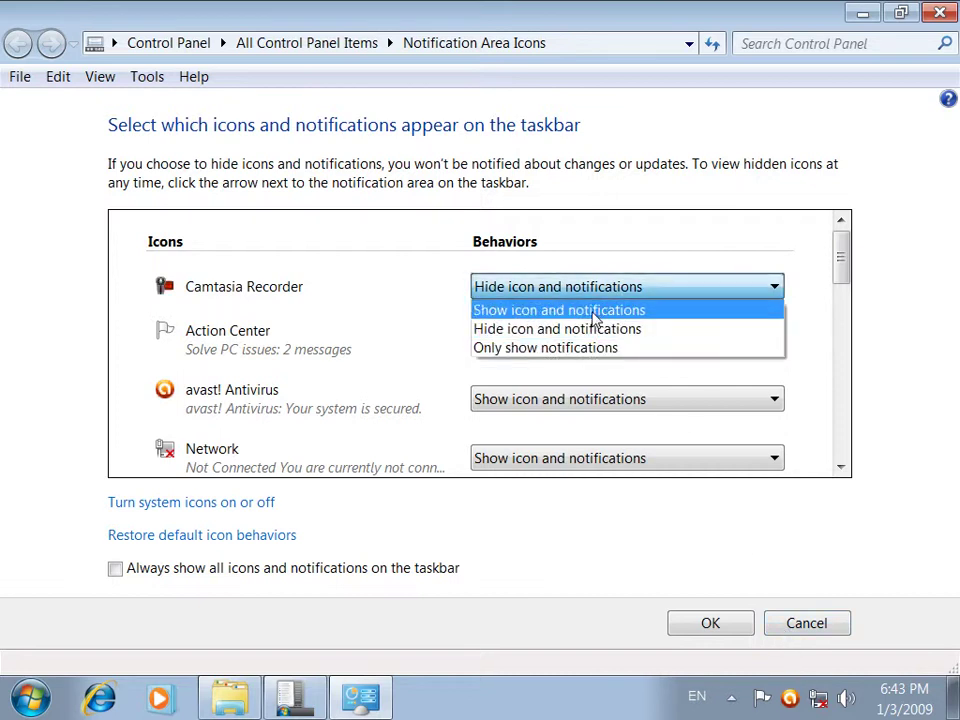
{"action": "left_click", "coordinate": [594, 311]}
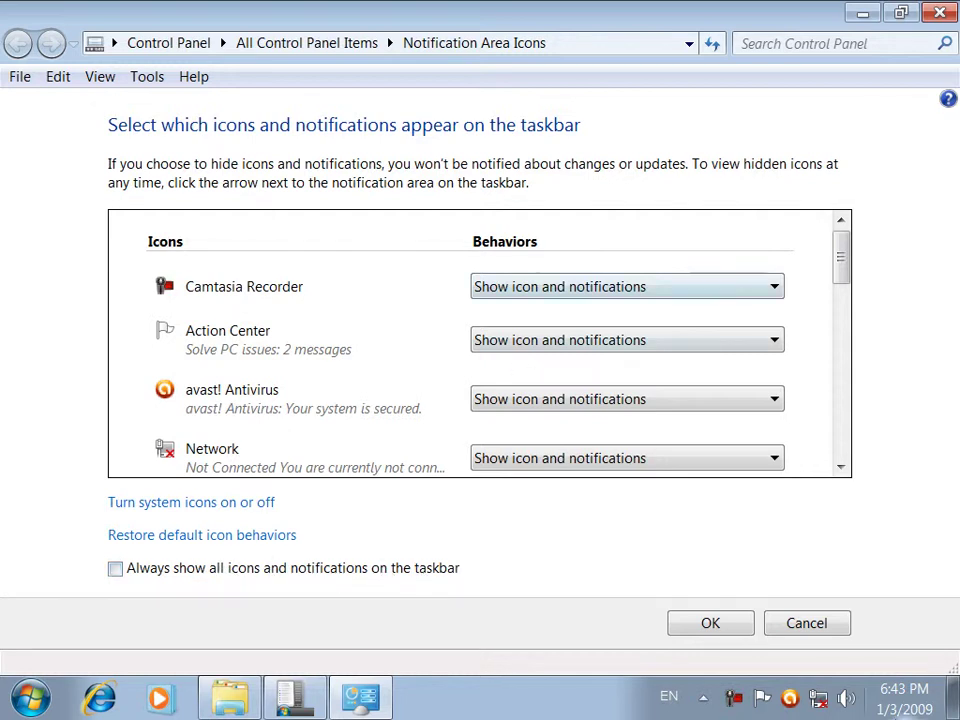
Turn "Always show all icons and notifications on the taskbar" on and off again
{"action": "left_click", "coordinate": [364, 572]}
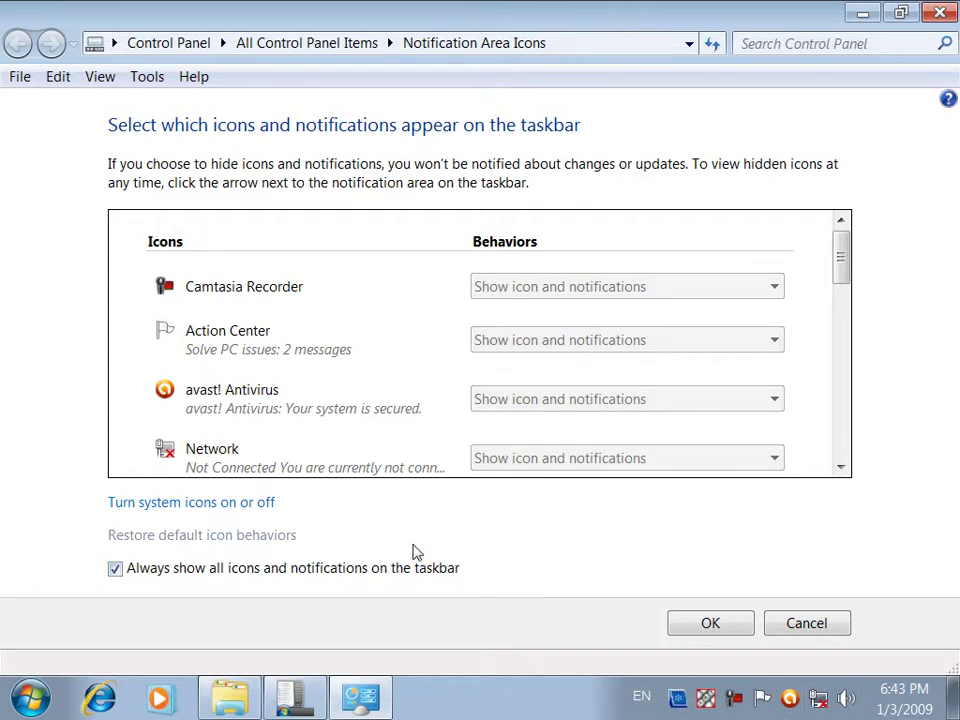
{"action": "left_click", "coordinate": [366, 578]}
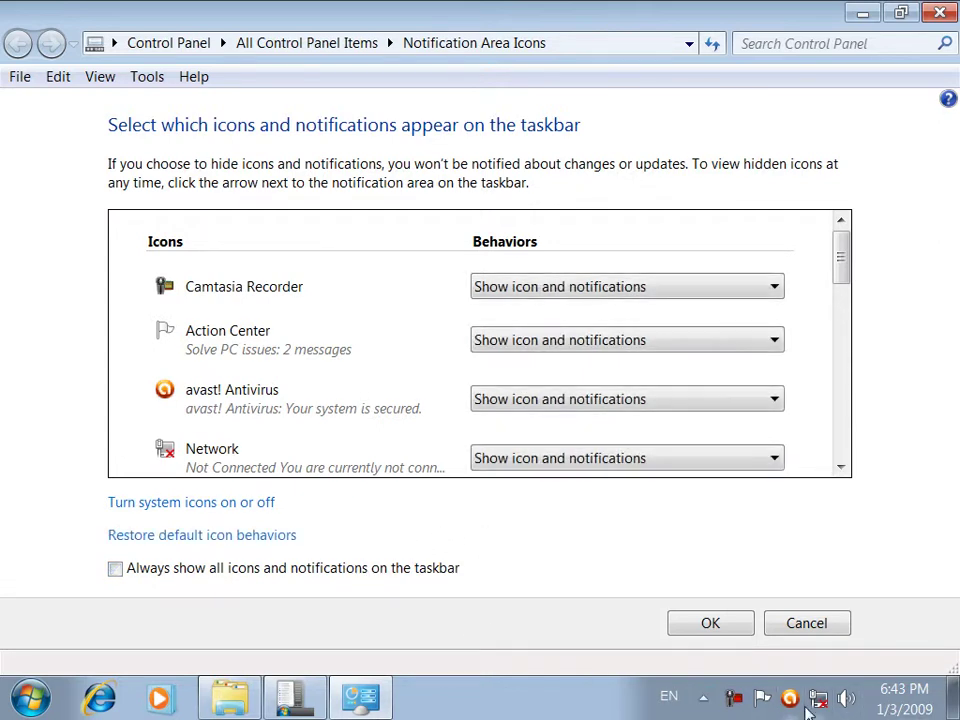
Set Action Center, avast! Antivirus, Network and Camtasia Recorder to "Hide icon and notifications"
{"action": "left_click", "coordinate": [569, 345]}
{"action": "left_click", "coordinate": [545, 386]}
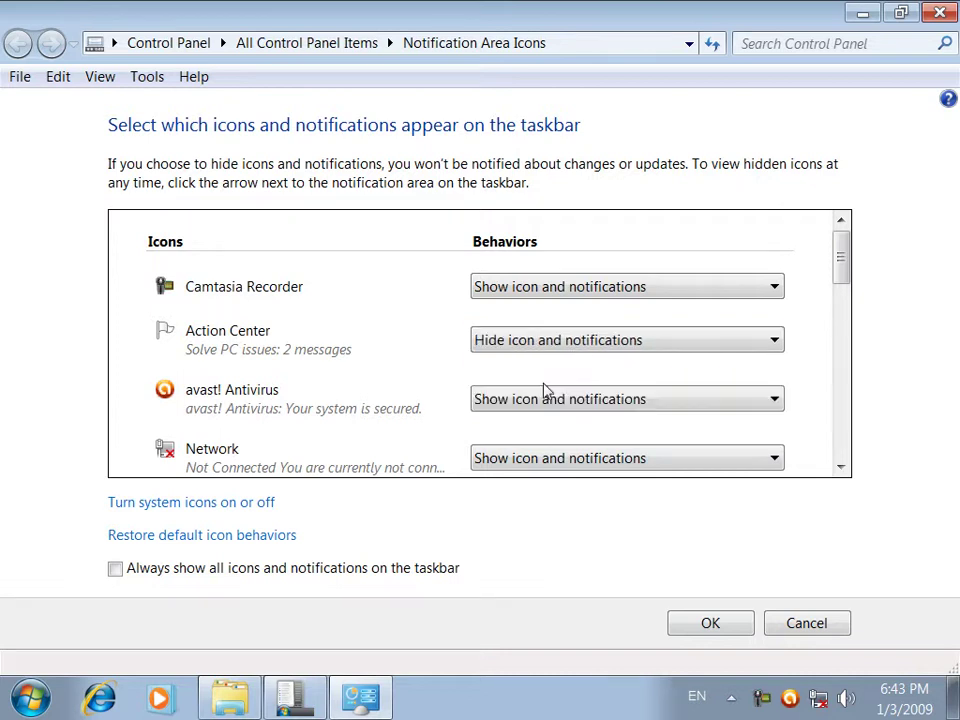
{"action": "left_click", "coordinate": [544, 402]}
{"action": "left_click", "coordinate": [524, 456]}
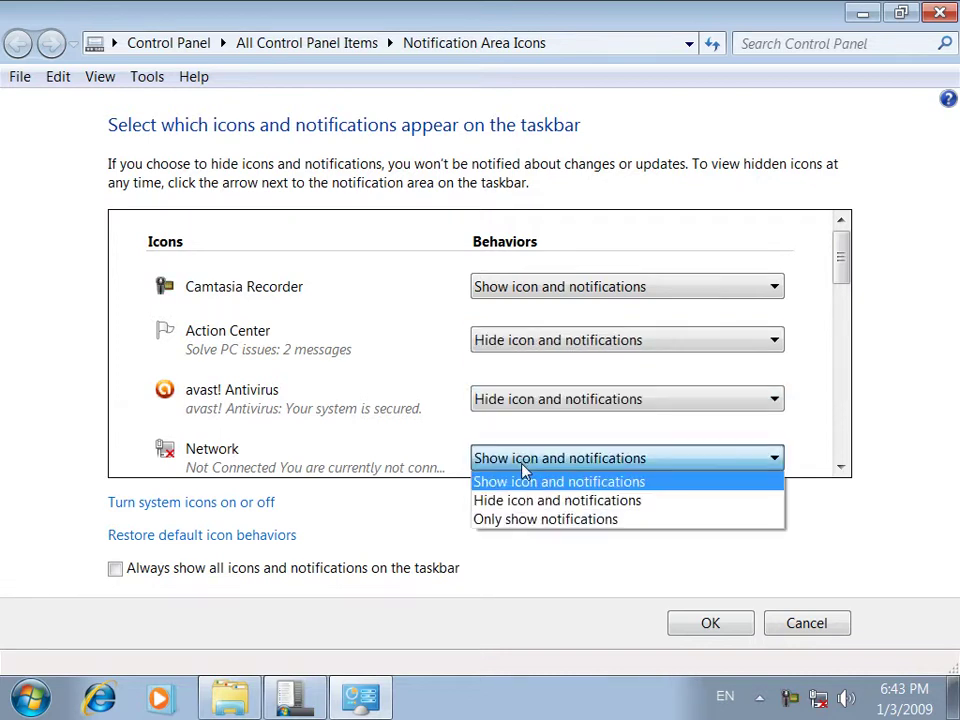
{"action": "left_click", "coordinate": [512, 500]}
{"action": "left_click", "coordinate": [554, 288]}
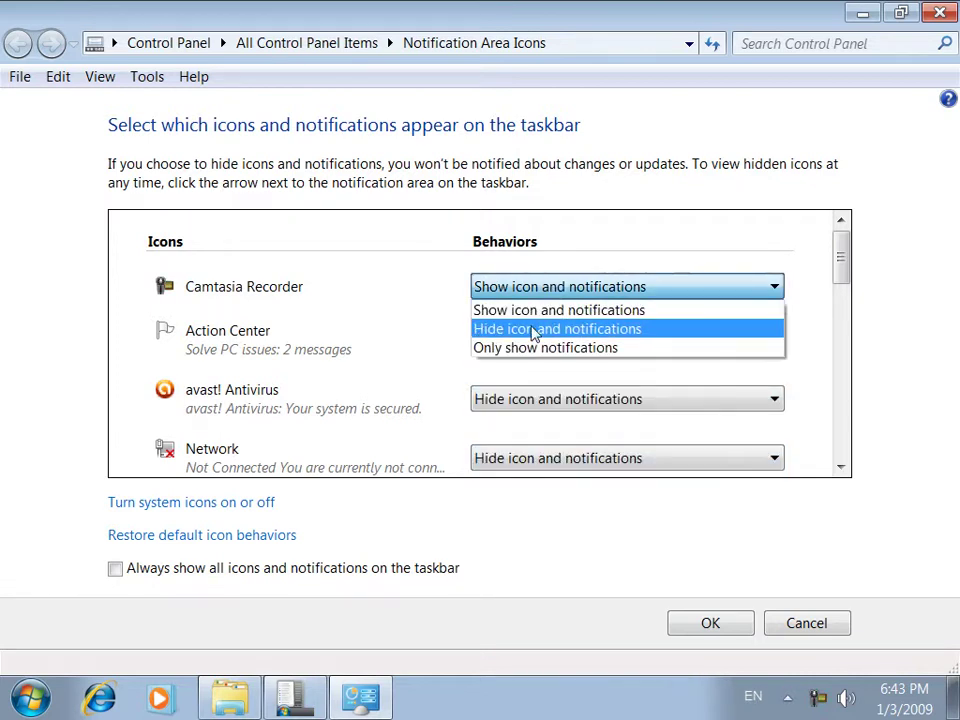
{"action": "left_click", "coordinate": [531, 328]}
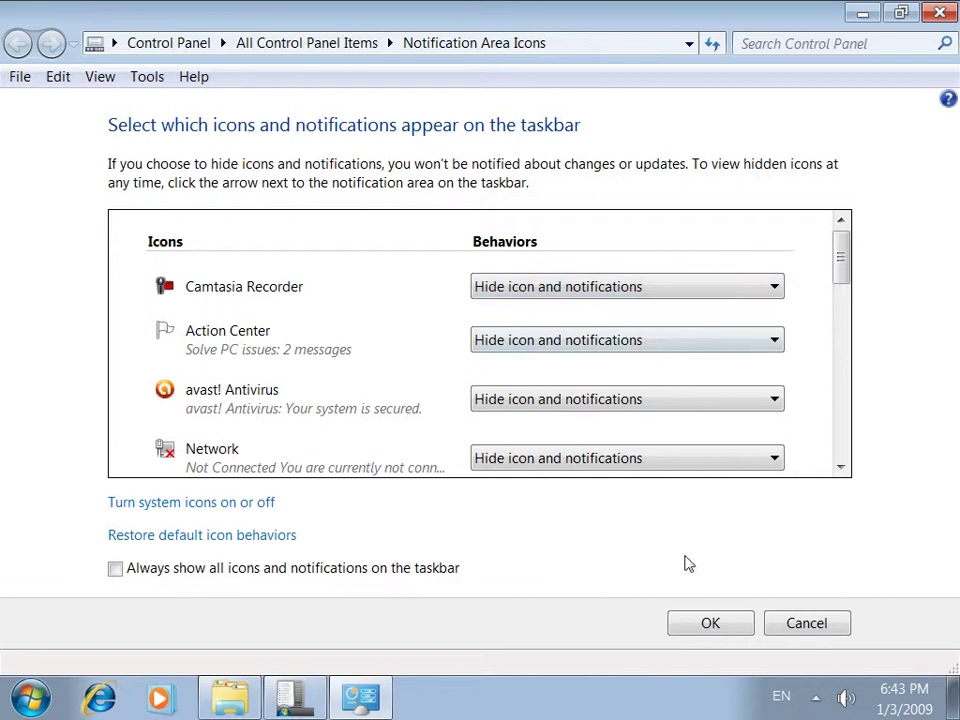
Enable "Always show all icons and notifications on the taskbar" and confirm the notification area settings
{"action": "left_click", "coordinate": [326, 569]}
{"action": "left_click", "coordinate": [708, 624]}
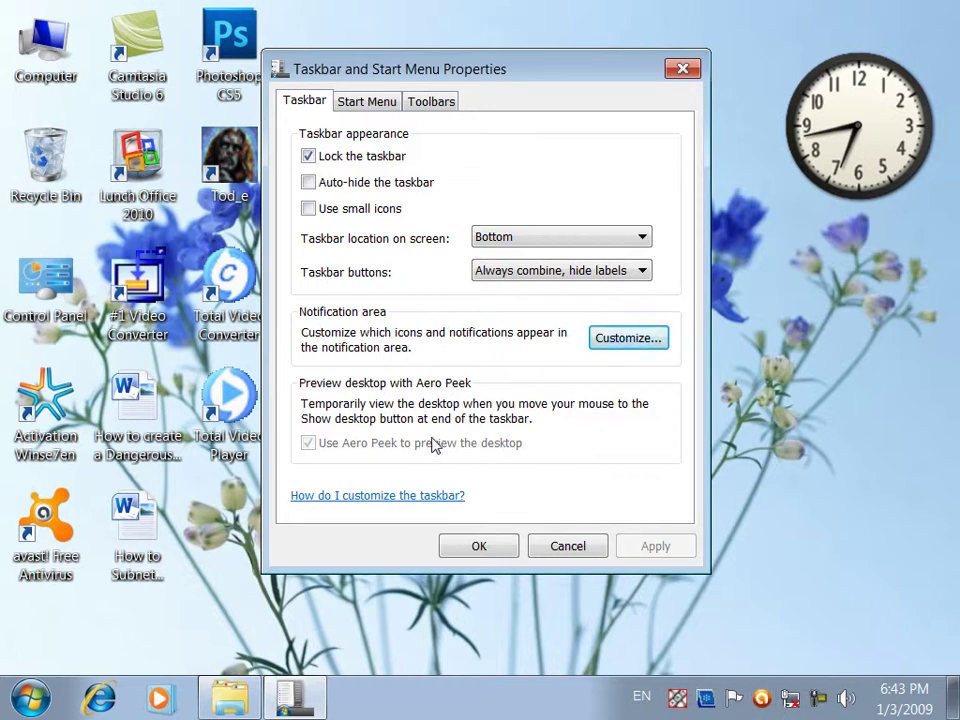
Open the Computer window maximized, and use Show desktop to hide and restore the open windows
{"action": "left_click", "coordinate": [55, 60]}
{"action": "double_click", "coordinate": [50, 55]}
{"action": "double_click", "coordinate": [268, 100]}
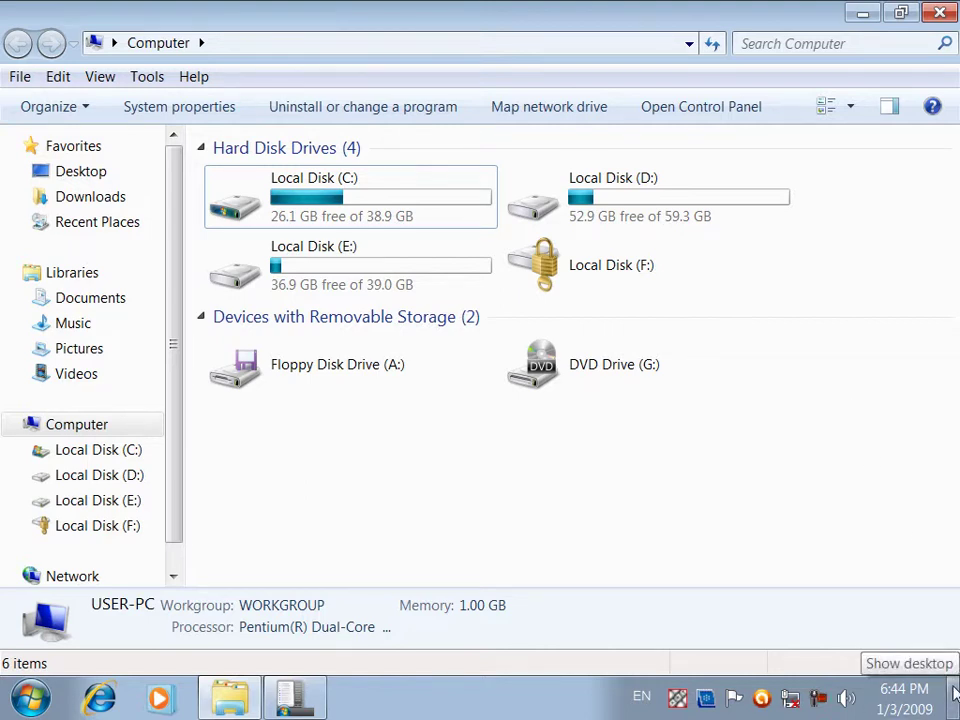
{"action": "left_click", "coordinate": [955, 693]}
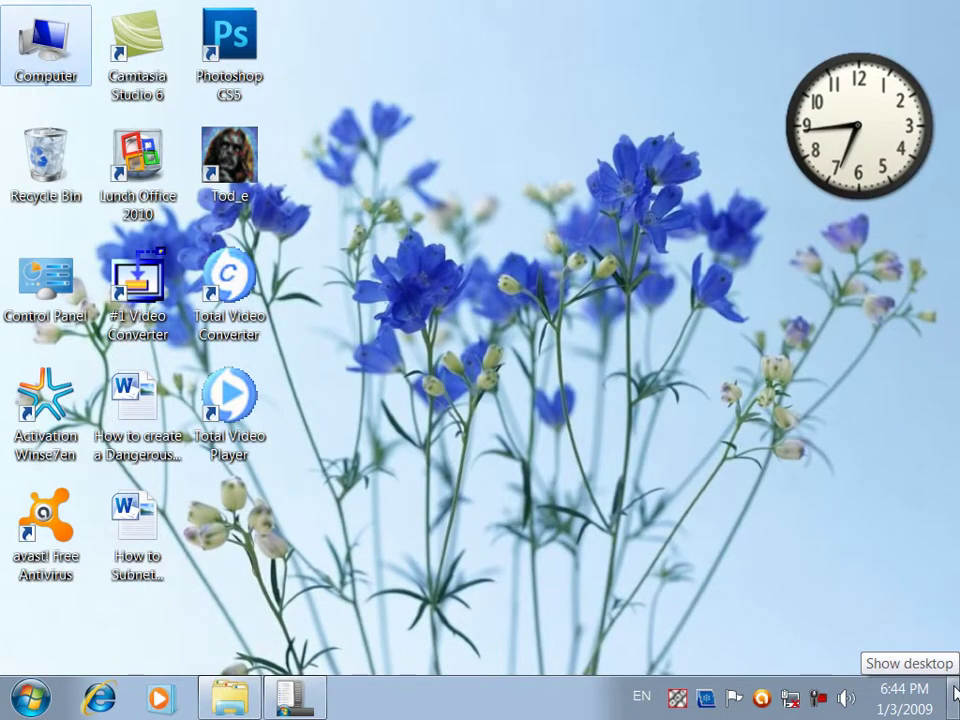
{"action": "left_click", "coordinate": [955, 693]}
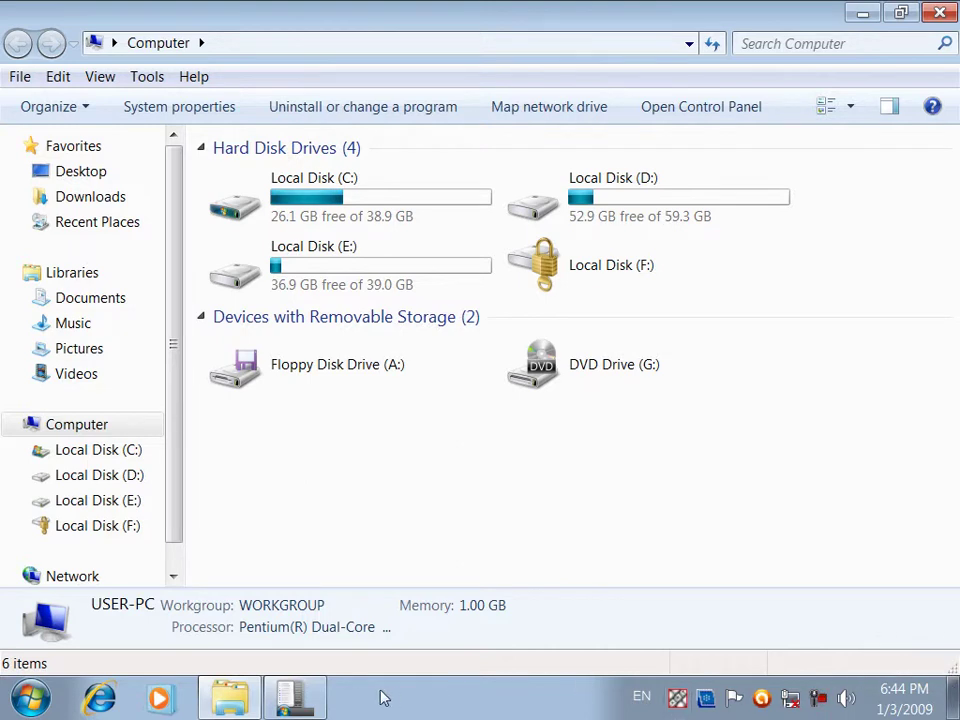
Bring up the taskbar properties again and close the Computer window behind them
{"action": "right_click", "coordinate": [330, 703]}
{"action": "left_click", "coordinate": [375, 678]}
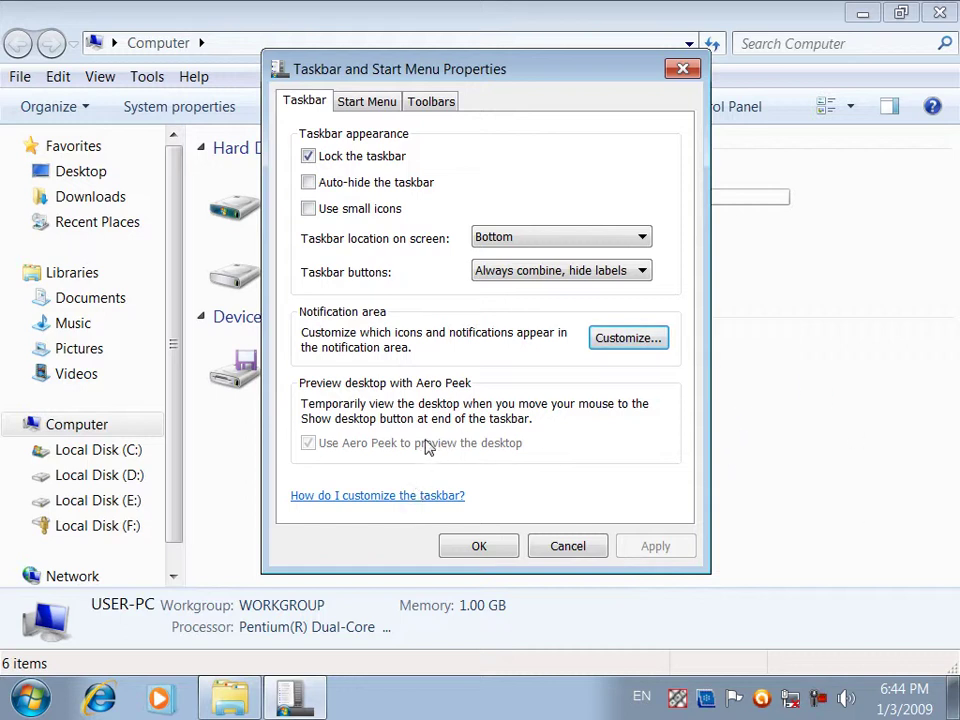
{"action": "left_click", "coordinate": [940, 12]}
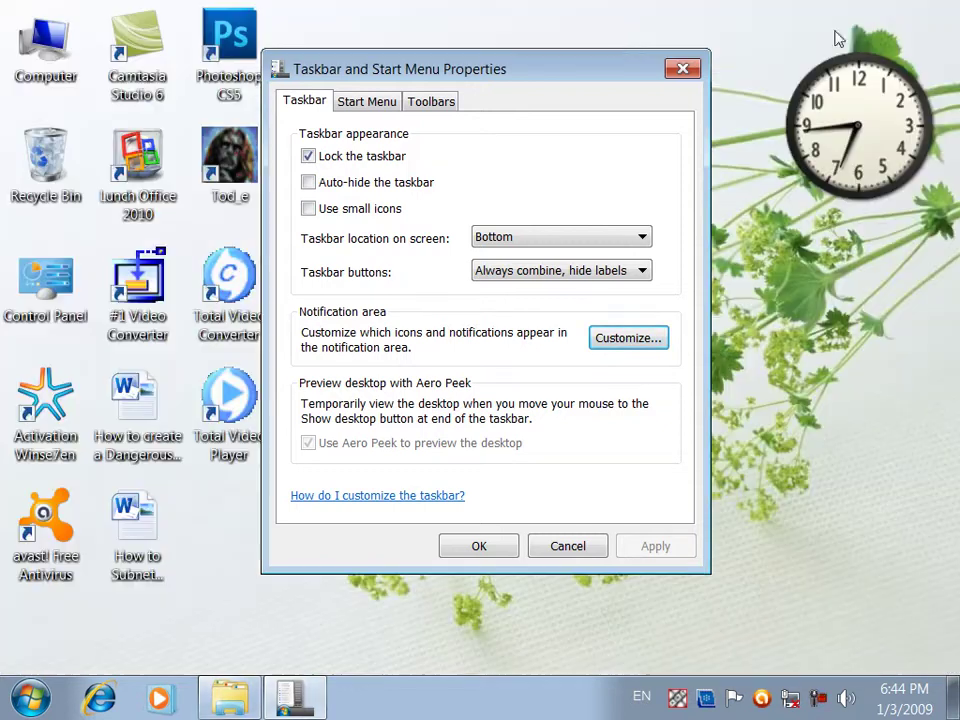
Show the Start menu properties and check the current power button in the Start menu, closing the menu again
{"action": "left_click", "coordinate": [347, 104]}
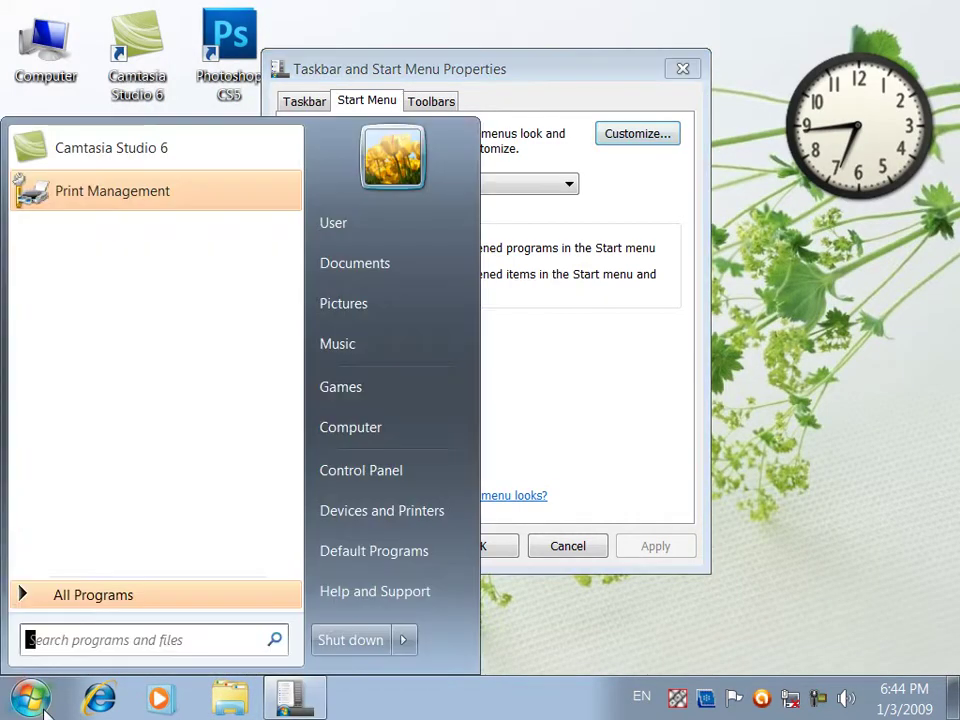
{"action": "left_click", "coordinate": [28, 698]}
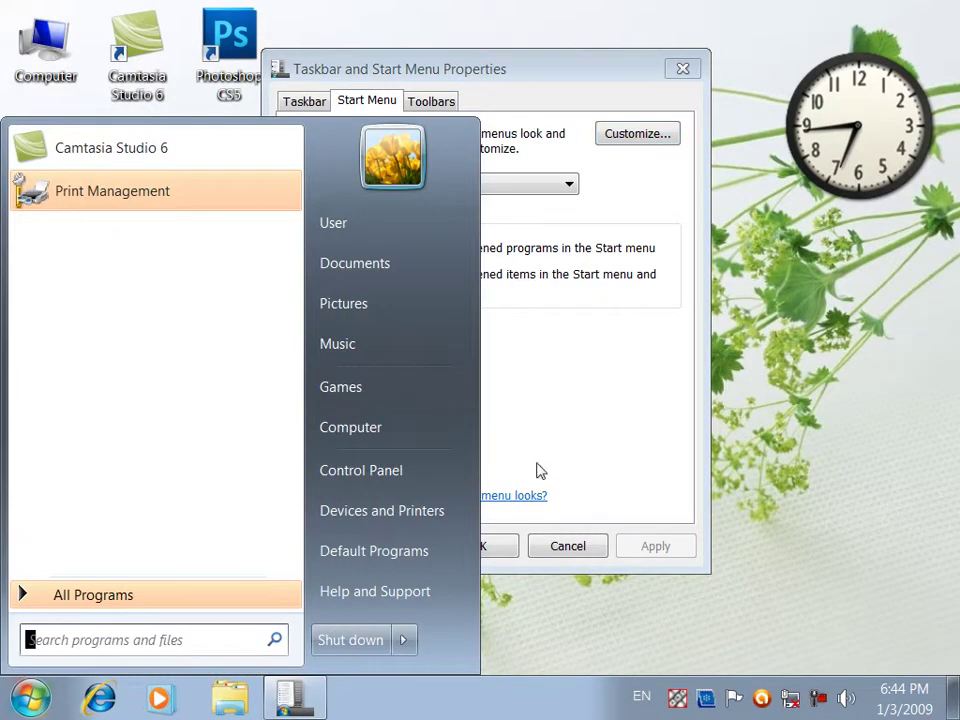
{"action": "left_click", "coordinate": [604, 381]}
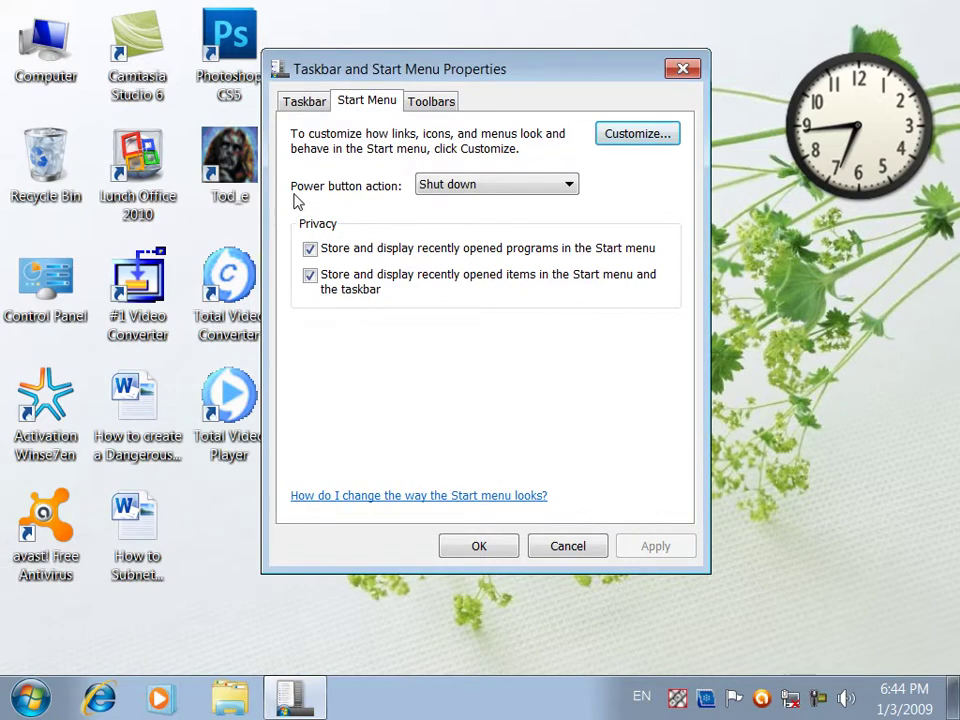
{"action": "left_click", "coordinate": [30, 698]}
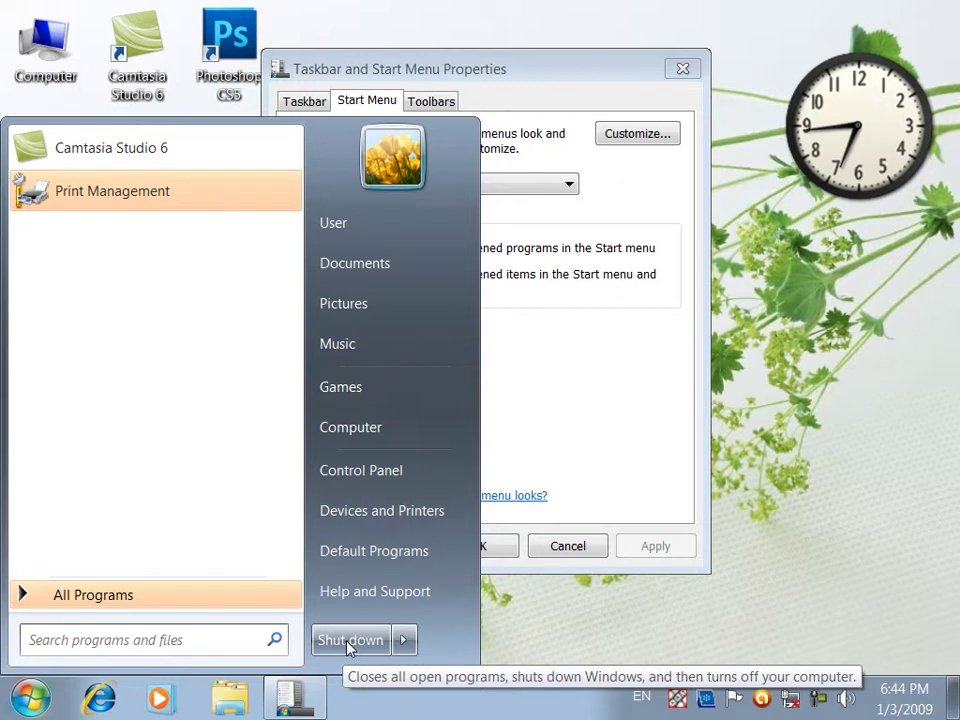
{"action": "left_click", "coordinate": [507, 217]}
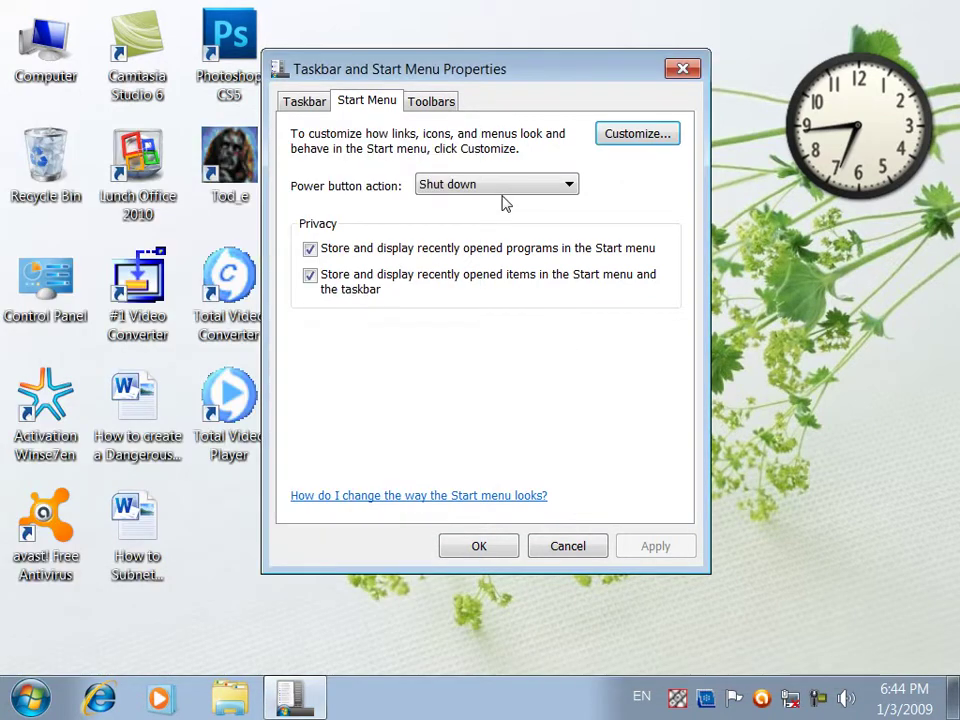
Set the power button action to Restart, apply it, and check the button in the Start menu
{"action": "left_click", "coordinate": [497, 185]}
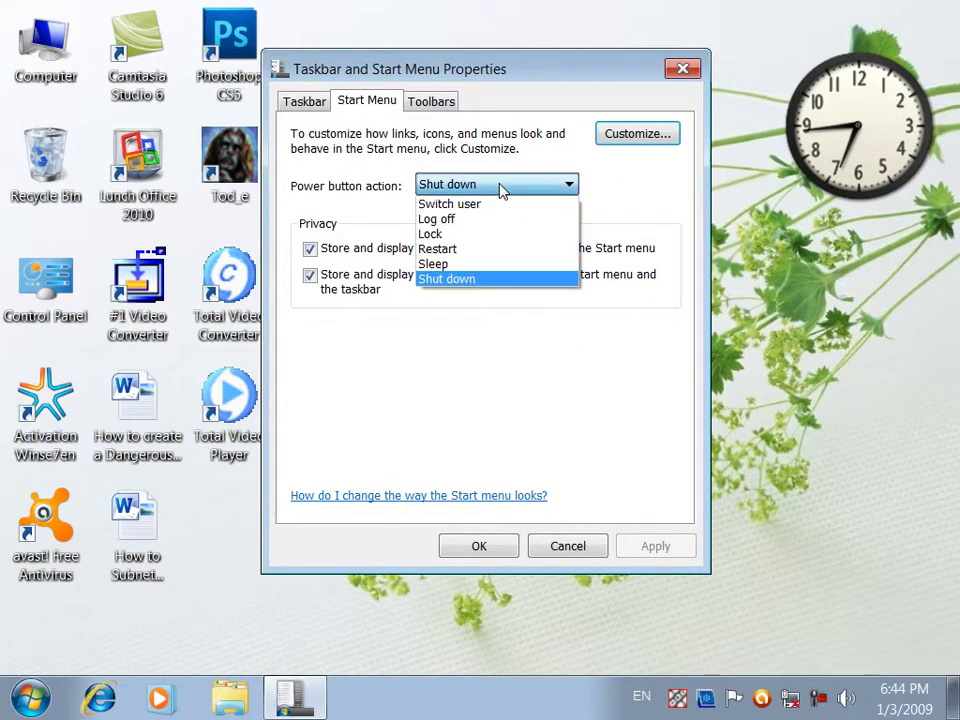
{"action": "left_click", "coordinate": [447, 250]}
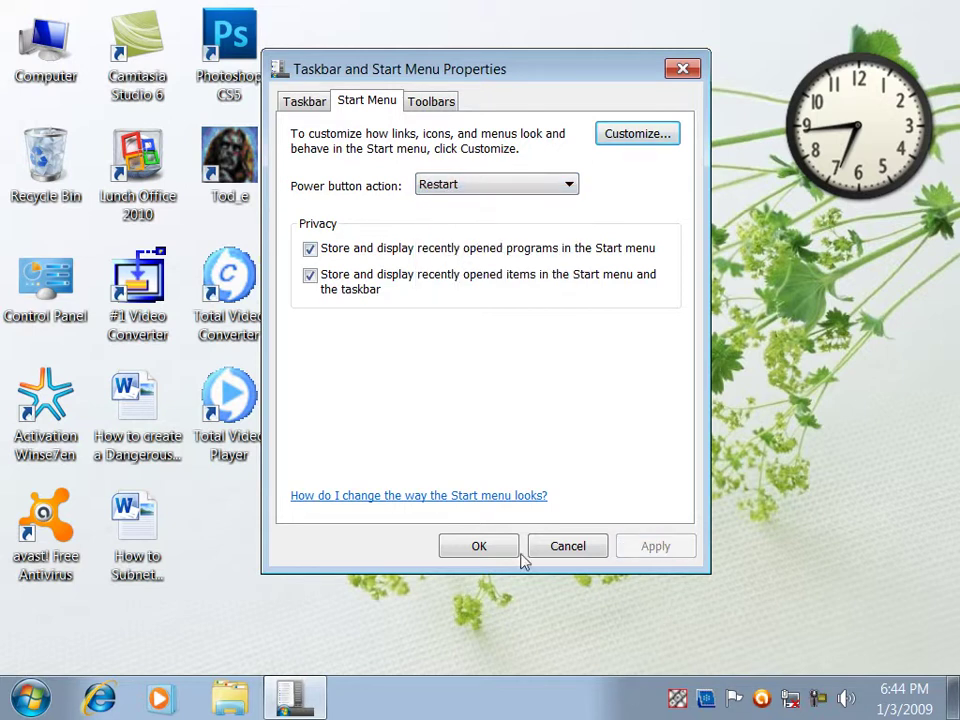
{"action": "left_click", "coordinate": [30, 698]}
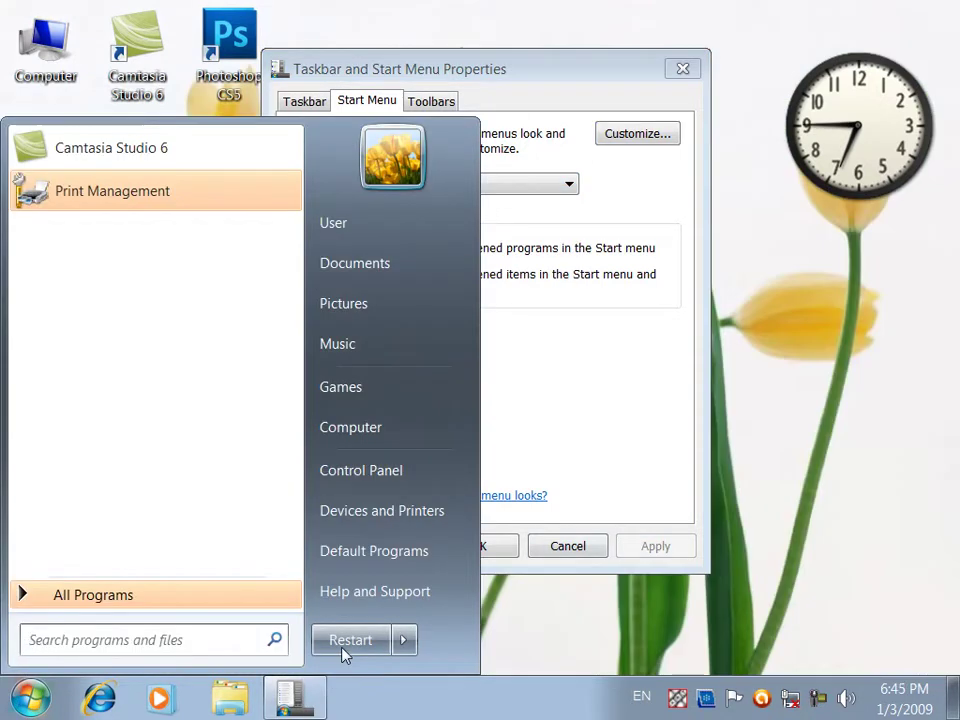
{"action": "left_click", "coordinate": [549, 461]}
Set the power button action back to Shut down and apply it
{"action": "left_click", "coordinate": [484, 183]}
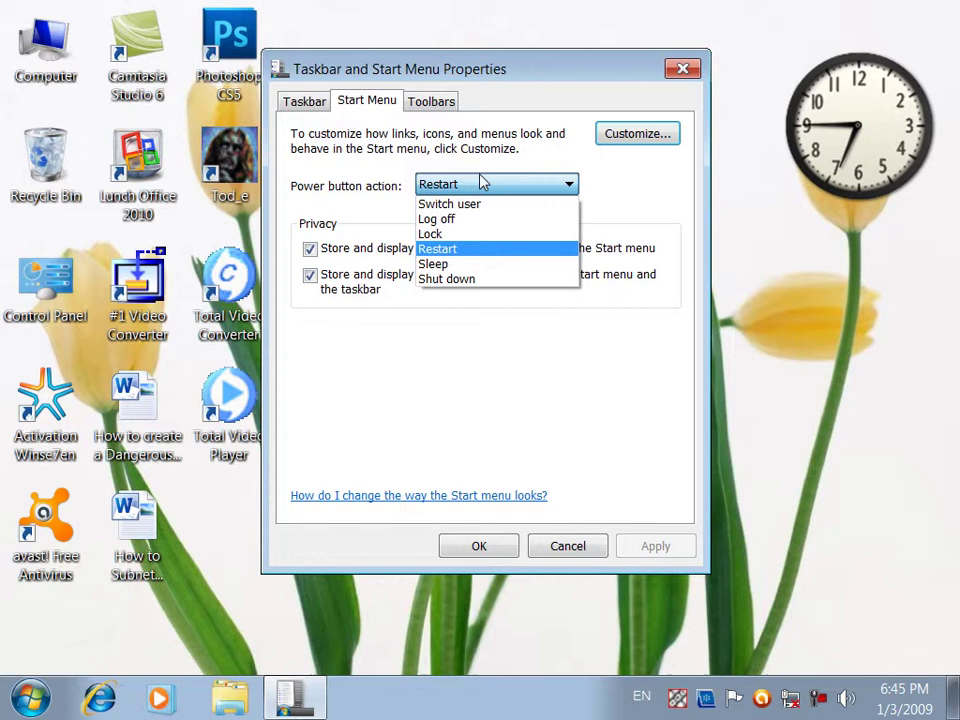
{"action": "left_click", "coordinate": [450, 280]}
{"action": "left_click", "coordinate": [653, 548]}
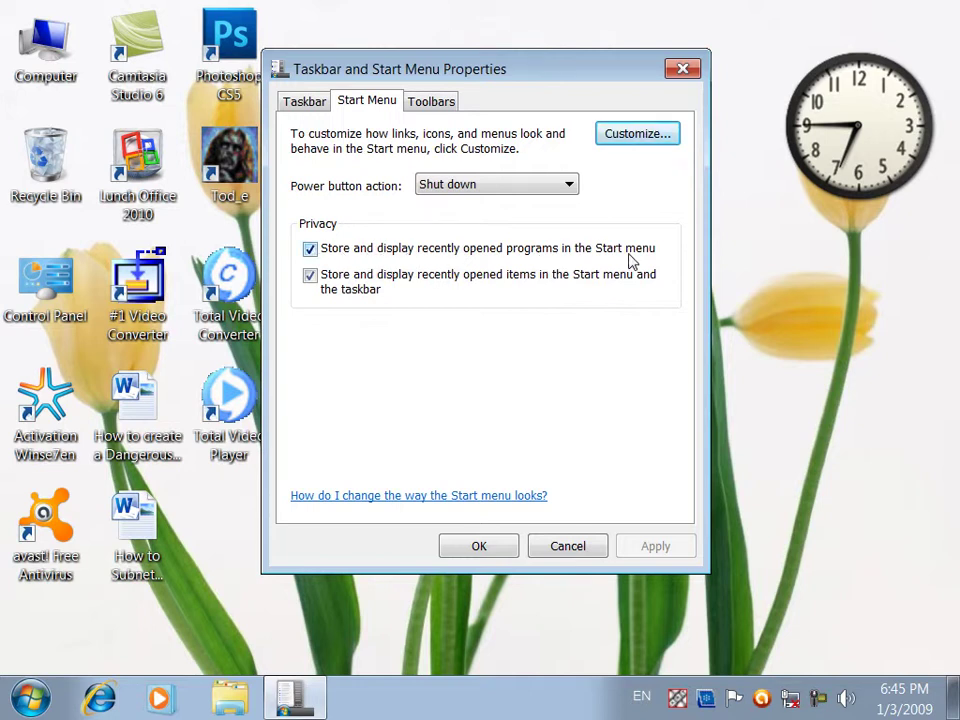
Turn off storing and displaying recently opened programs in the Start menu, apply it, and compare the Start menu before and after
{"action": "left_click", "coordinate": [33, 697]}
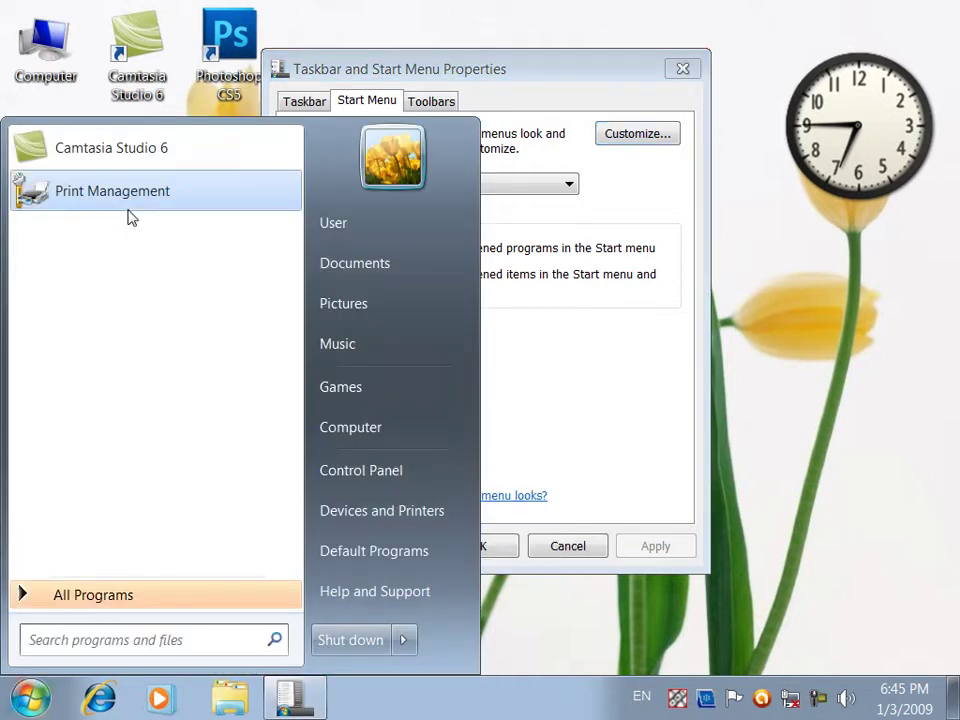
{"action": "left_click", "coordinate": [542, 356]}
{"action": "left_click", "coordinate": [543, 256]}
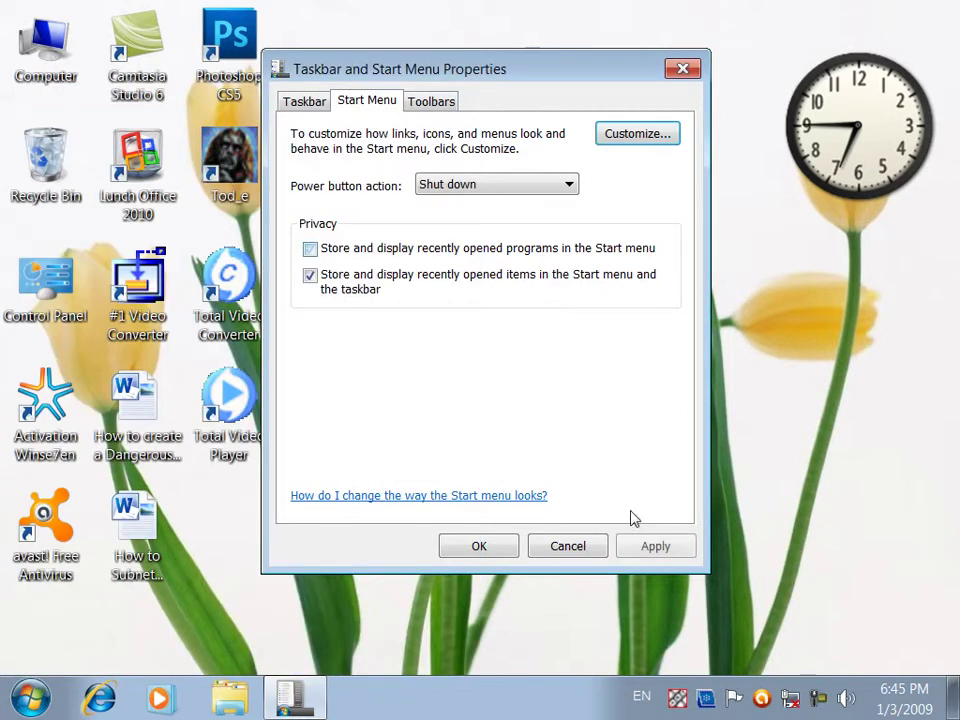
{"action": "left_click", "coordinate": [656, 546]}
{"action": "key", "text": "super"}
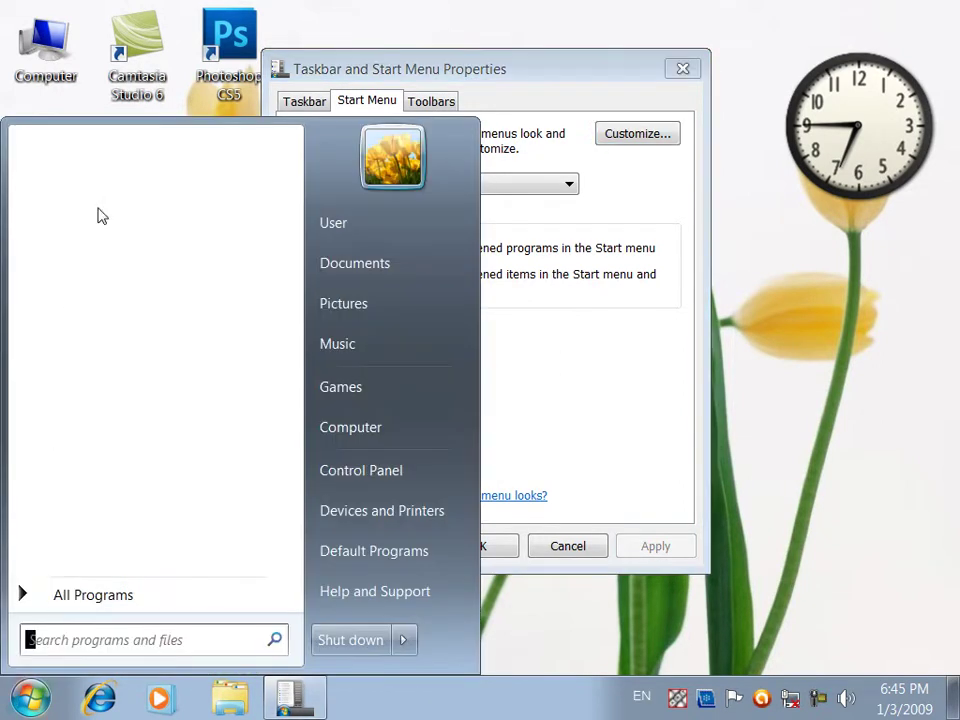
Turn storing and displaying recently opened programs in the Start menu back on and minimize the Word window
{"action": "left_click", "coordinate": [600, 418]}
{"action": "left_click", "coordinate": [308, 250]}
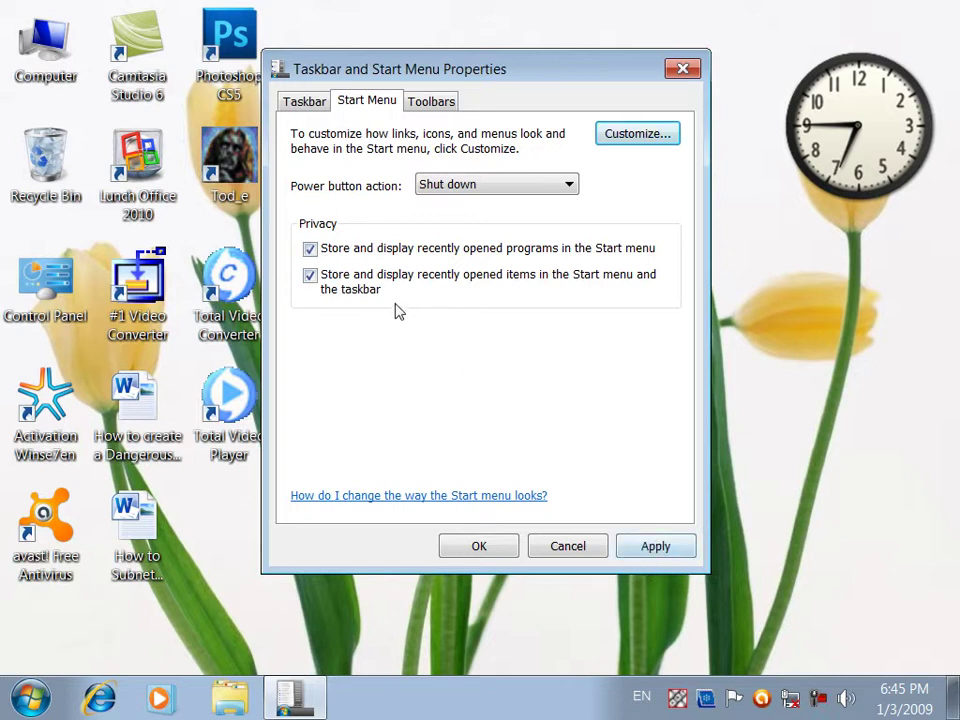
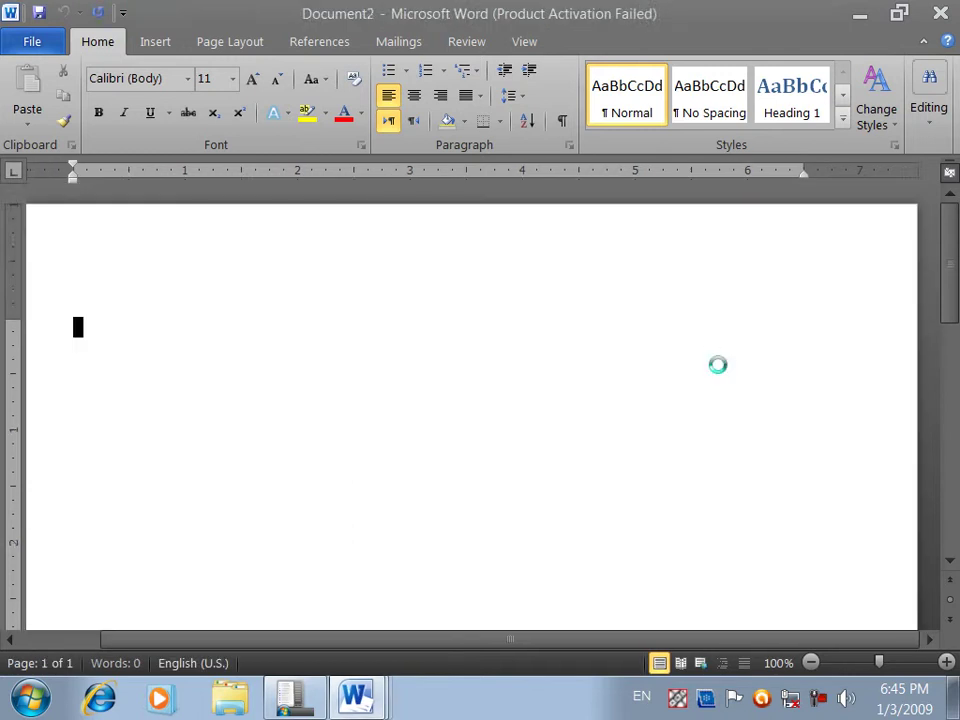
{"action": "left_click", "coordinate": [859, 18]}
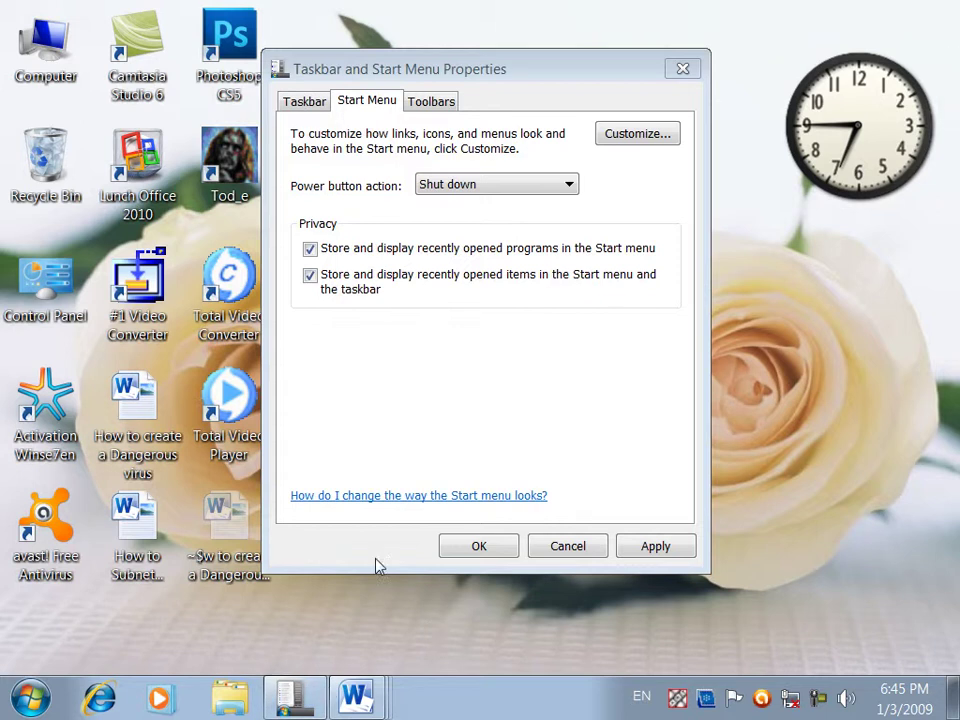
Turn off storing and displaying recently opened items in the Start menu and the taskbar, apply it, and check the Start menu
{"action": "left_click", "coordinate": [387, 289]}
{"action": "left_click", "coordinate": [650, 545]}
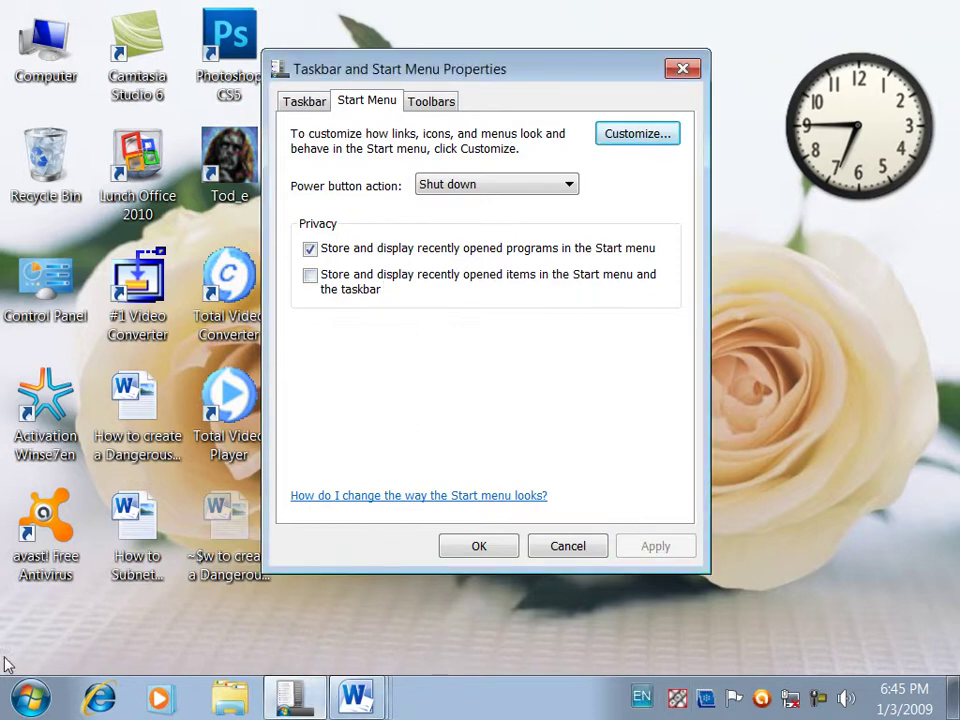
{"action": "left_click", "coordinate": [8, 706]}
{"action": "left_click", "coordinate": [8, 706]}
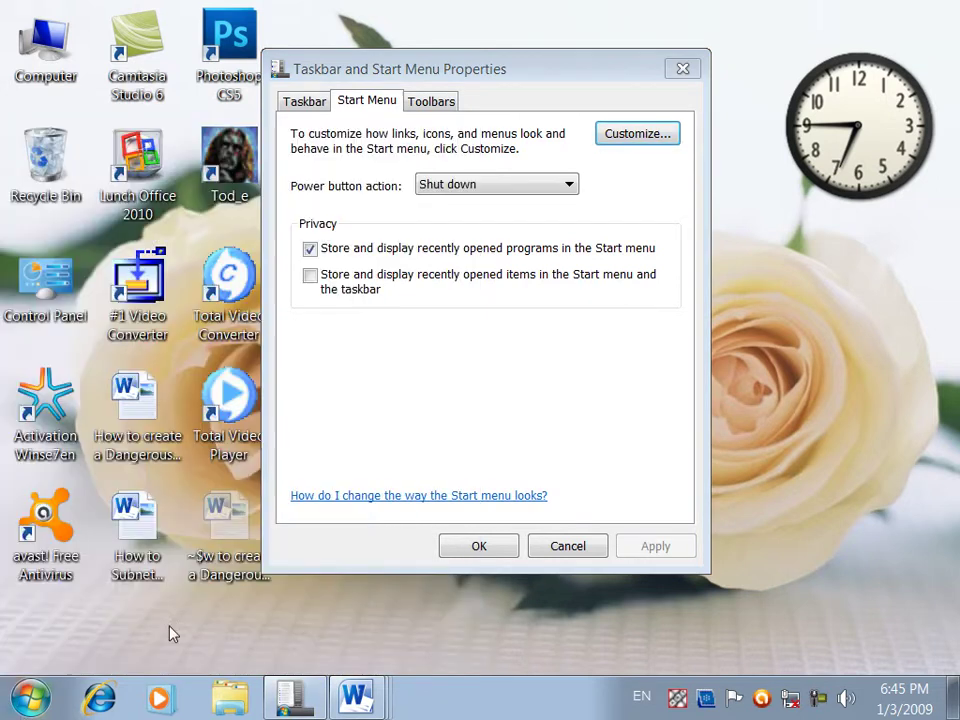
Close Word from its taskbar jump list, turn storing and displaying recently opened items back on, and apply it
{"action": "right_click", "coordinate": [357, 703]}
{"action": "left_click", "coordinate": [375, 656]}
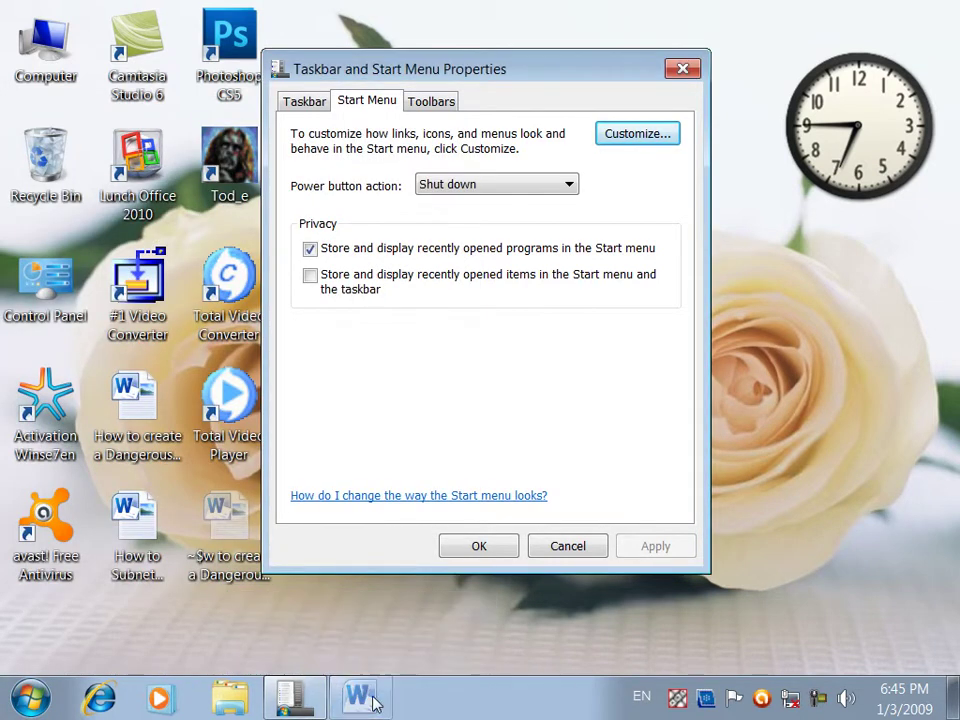
{"action": "left_click", "coordinate": [376, 290]}
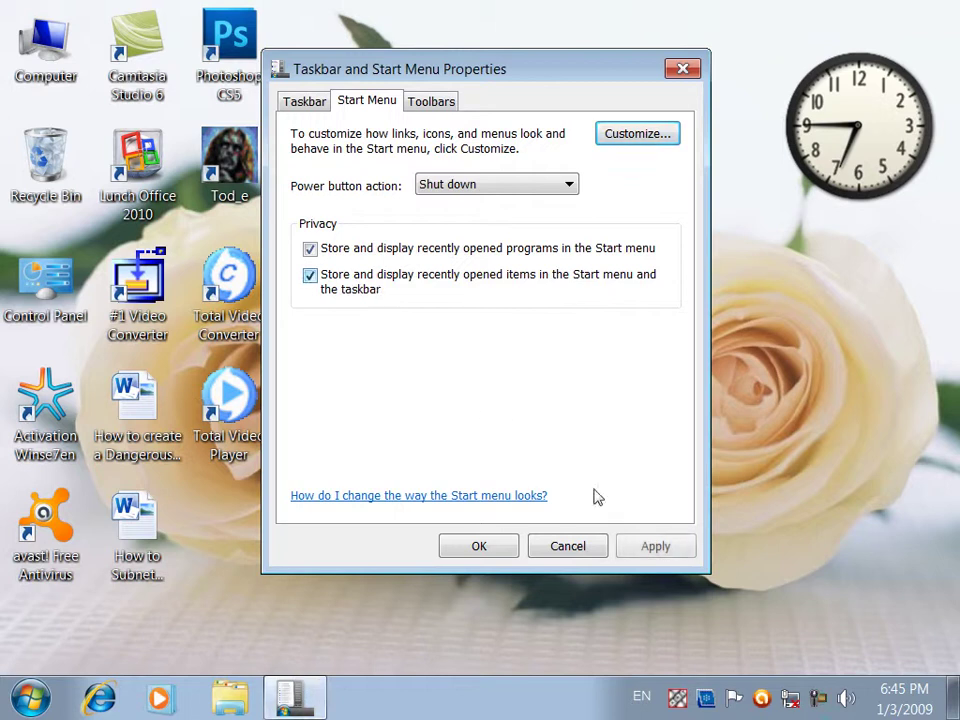
{"action": "left_click", "coordinate": [676, 556]}
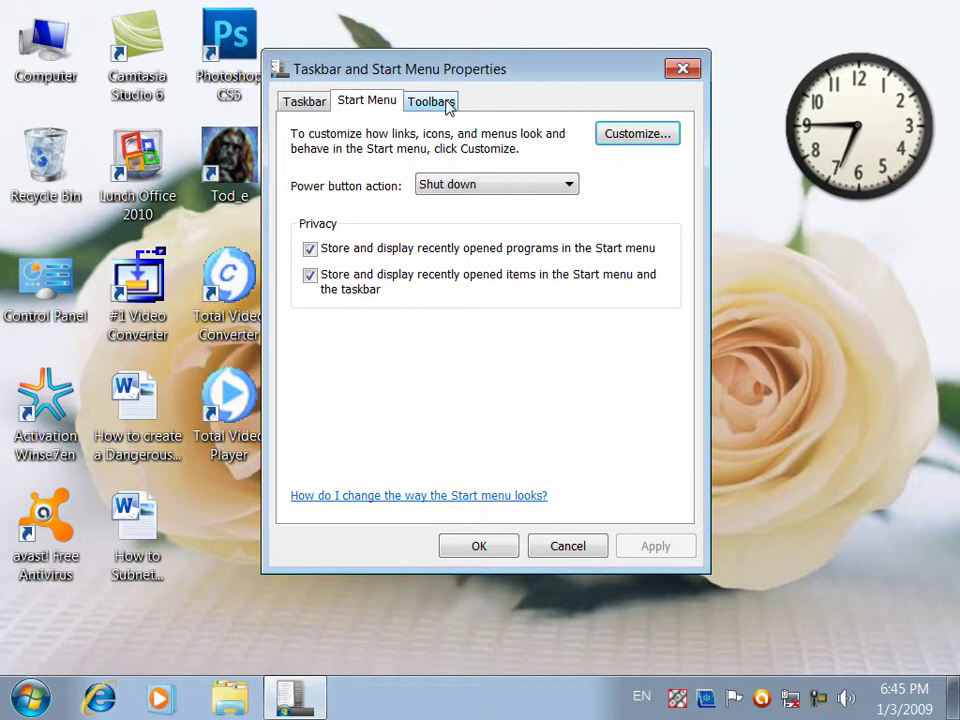
Show the Customize Start Menu options and look at how the Computer entry behaves in the Start menu
{"action": "left_click", "coordinate": [610, 132]}
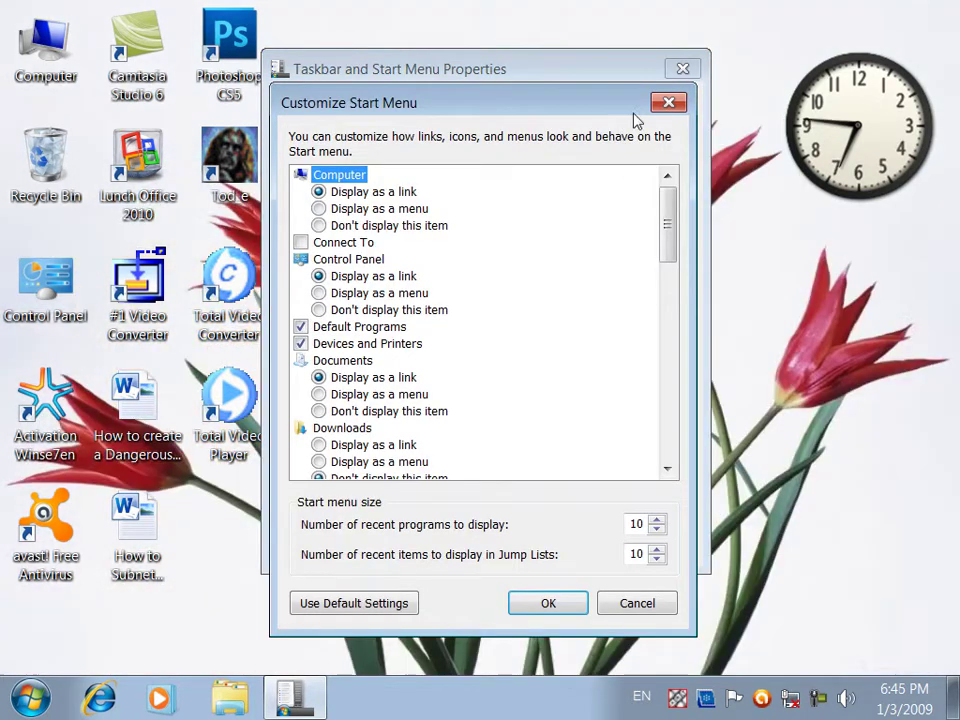
{"action": "key", "text": "Escape"}
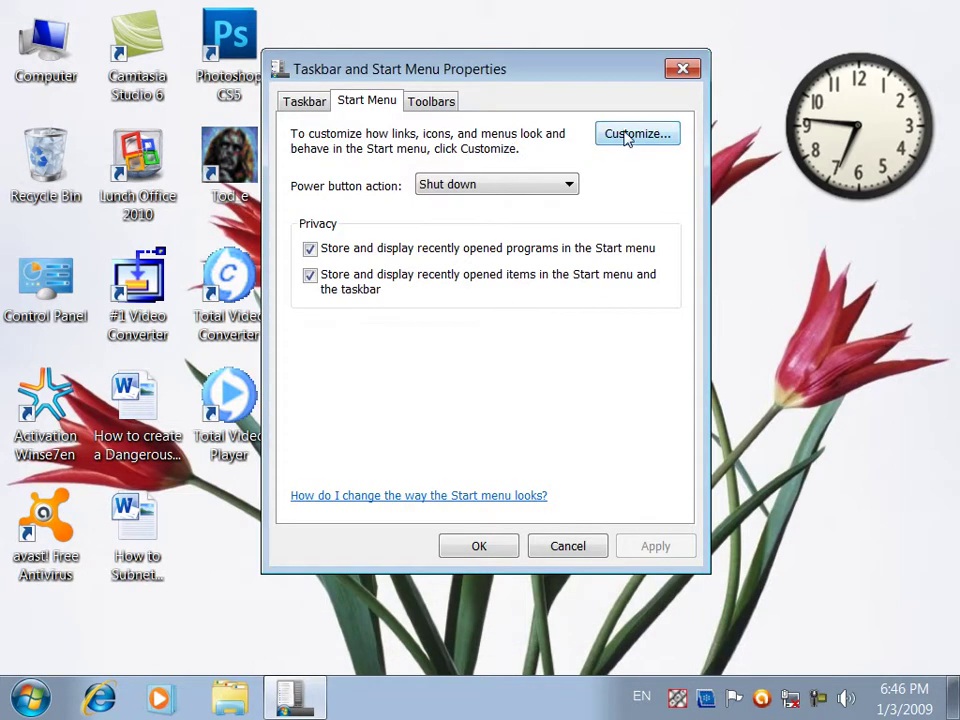
{"action": "left_click", "coordinate": [627, 136]}
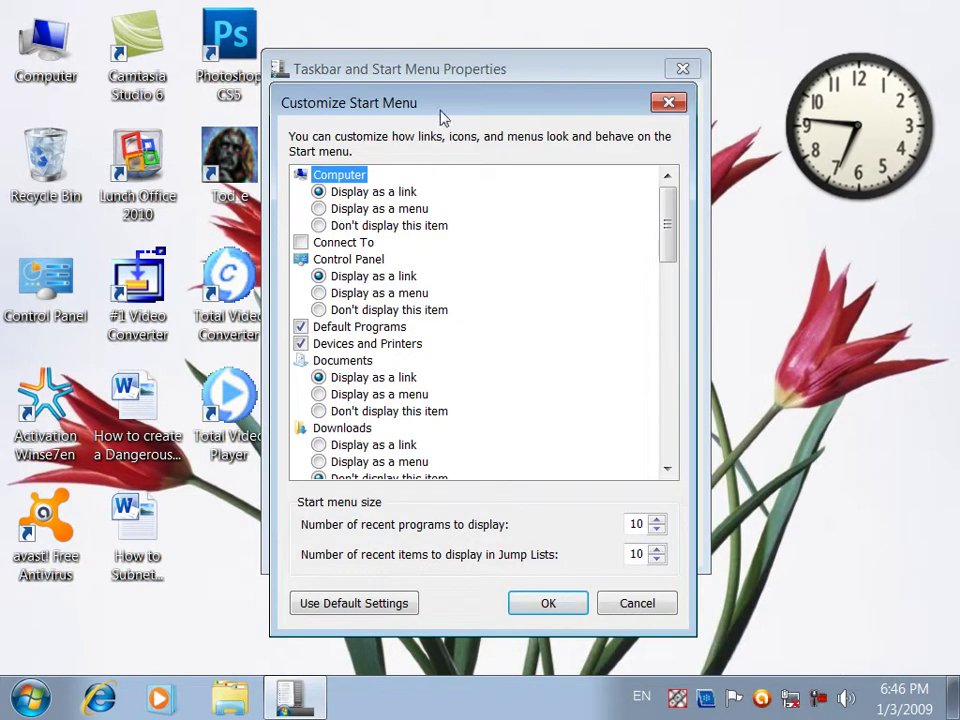
{"action": "left_click", "coordinate": [30, 697]}
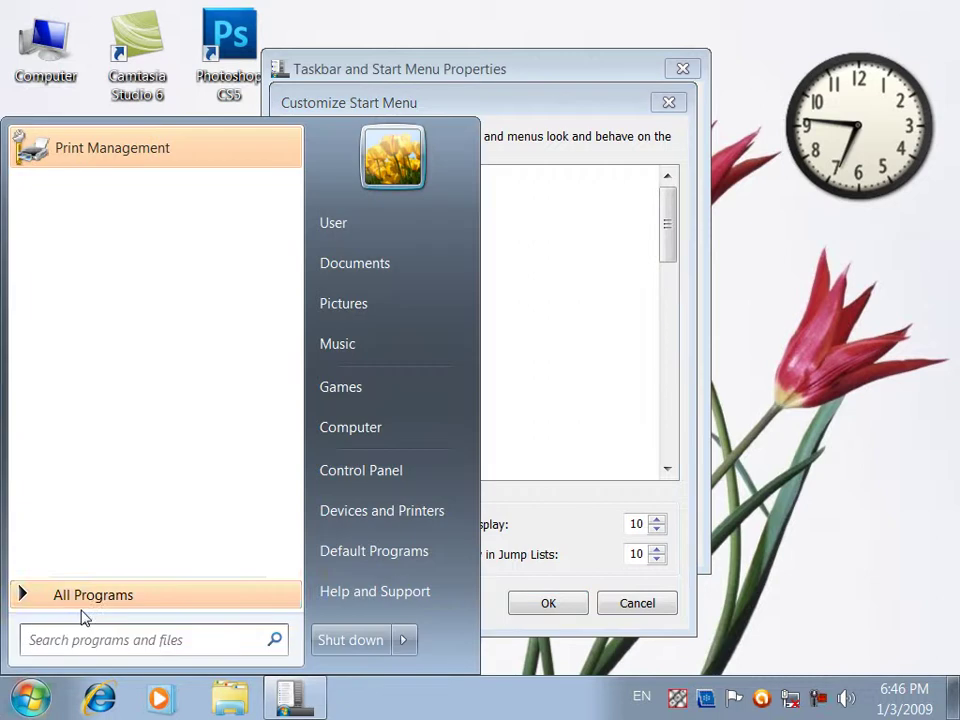
{"action": "left_click", "coordinate": [499, 596]}
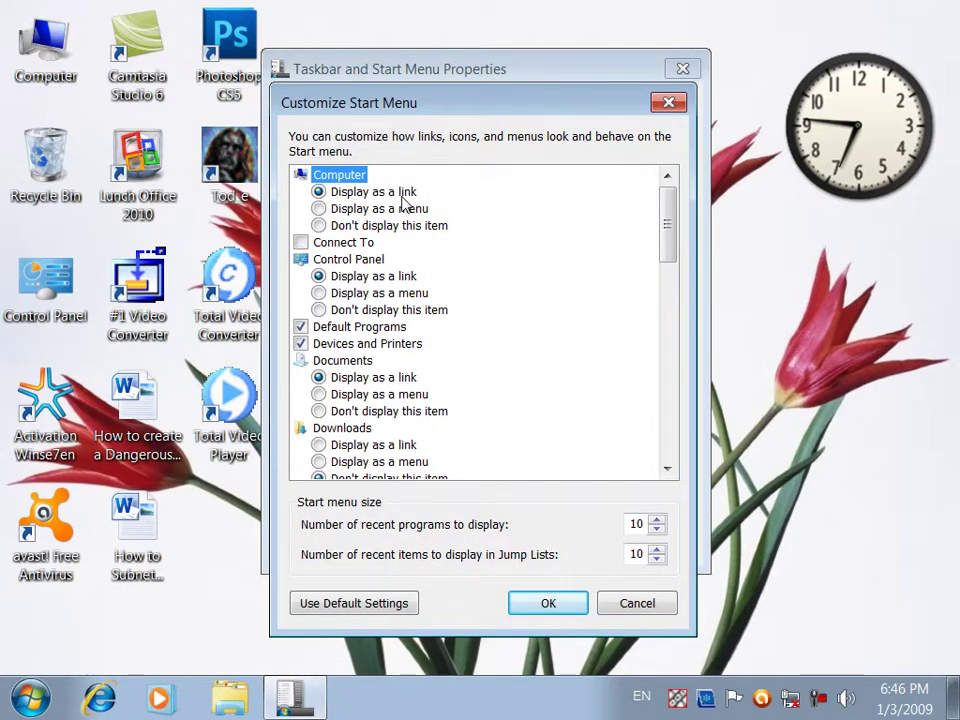
{"action": "left_click", "coordinate": [30, 697]}
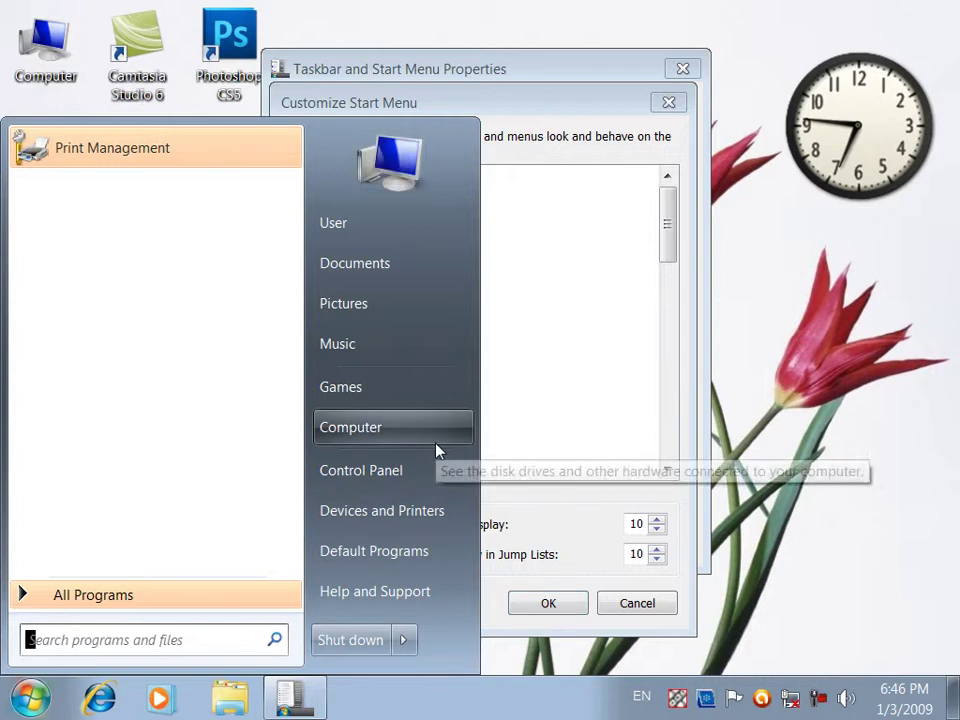
{"action": "key", "text": "Escape"}
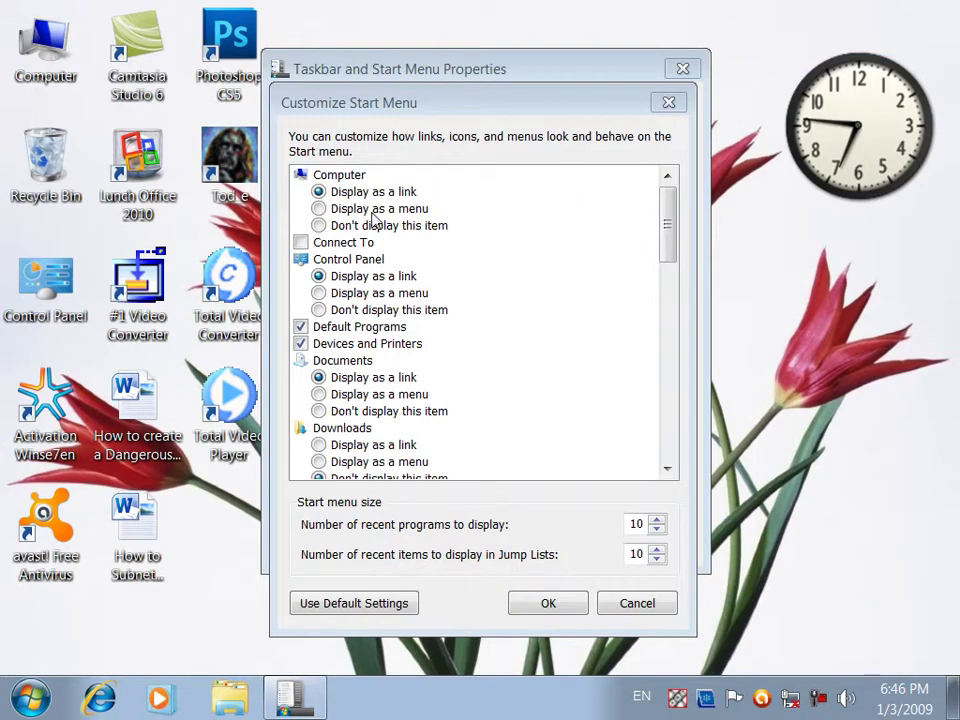
Set Computer to display as a menu, apply it, and check its drive submenu in the Start menu
{"action": "left_click", "coordinate": [373, 209]}
{"action": "left_click", "coordinate": [588, 606]}
{"action": "left_click", "coordinate": [680, 555]}
{"action": "left_click", "coordinate": [8, 708]}
{"action": "mouse_move", "coordinate": [418, 430]}
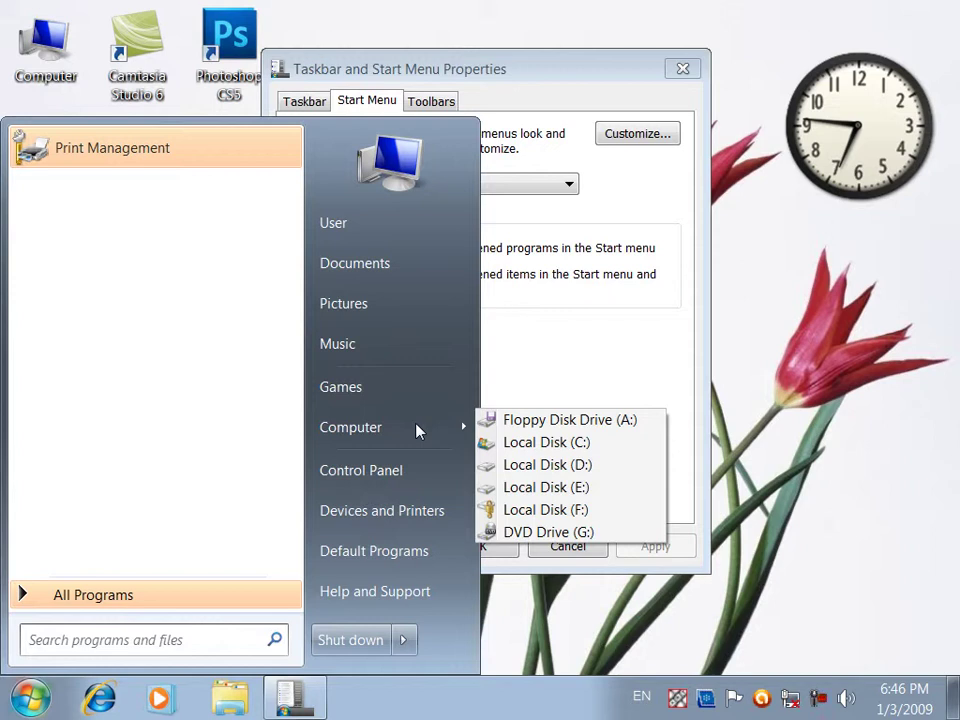
{"action": "left_click", "coordinate": [591, 360]}
Set Computer to "Don't display this item", apply it, and check the Start menu
{"action": "left_click", "coordinate": [617, 137]}
{"action": "left_click", "coordinate": [335, 224]}
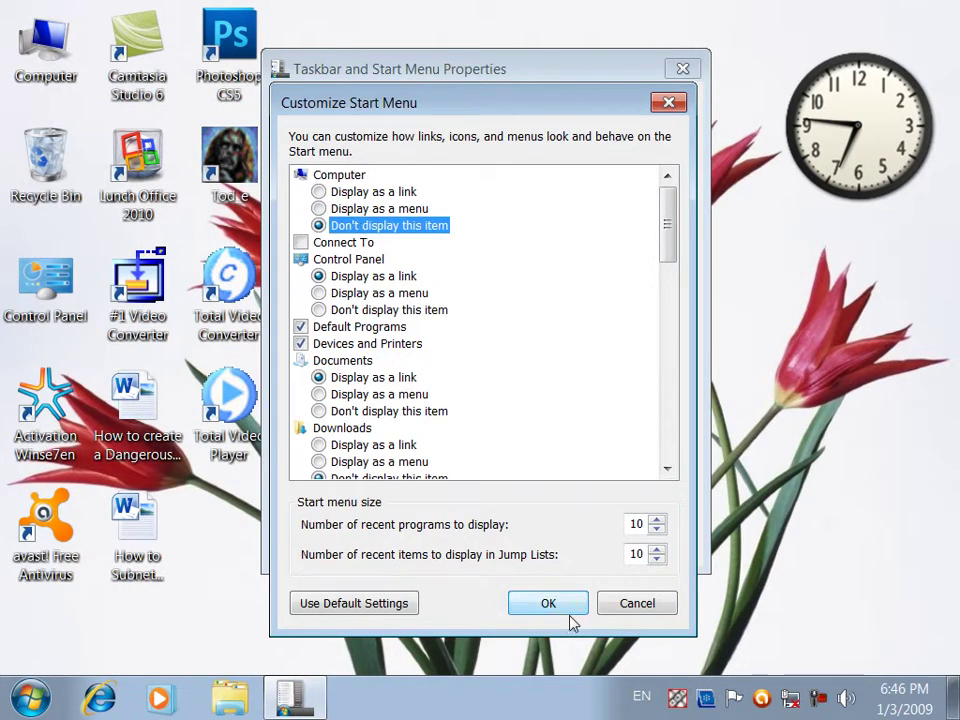
{"action": "left_click", "coordinate": [570, 616]}
{"action": "left_click", "coordinate": [669, 551]}
{"action": "left_click", "coordinate": [30, 698]}
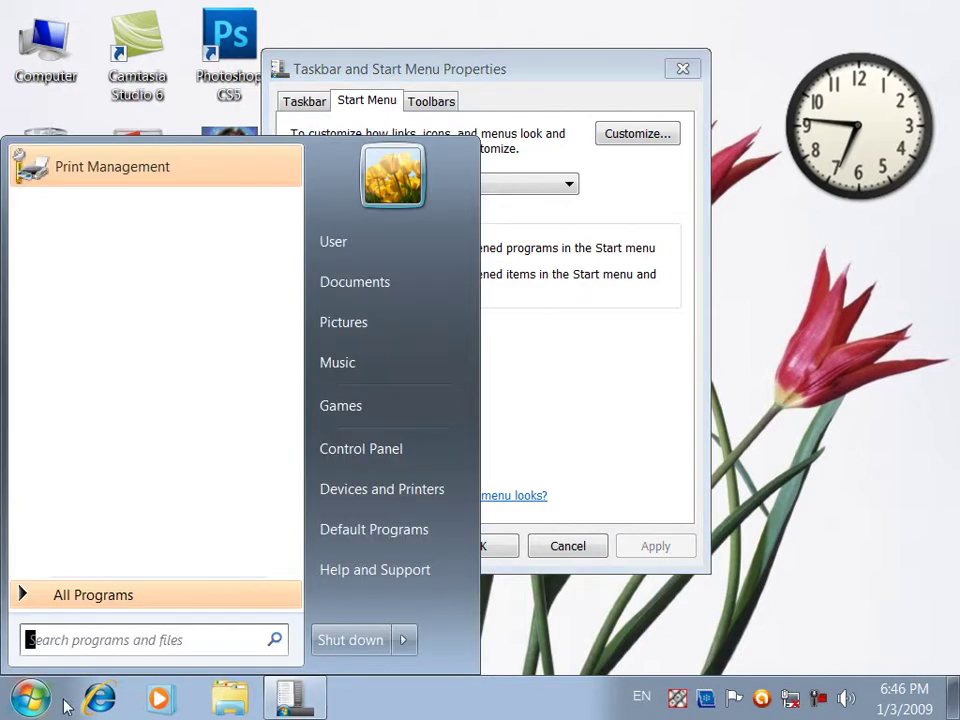
{"action": "left_click", "coordinate": [574, 356]}
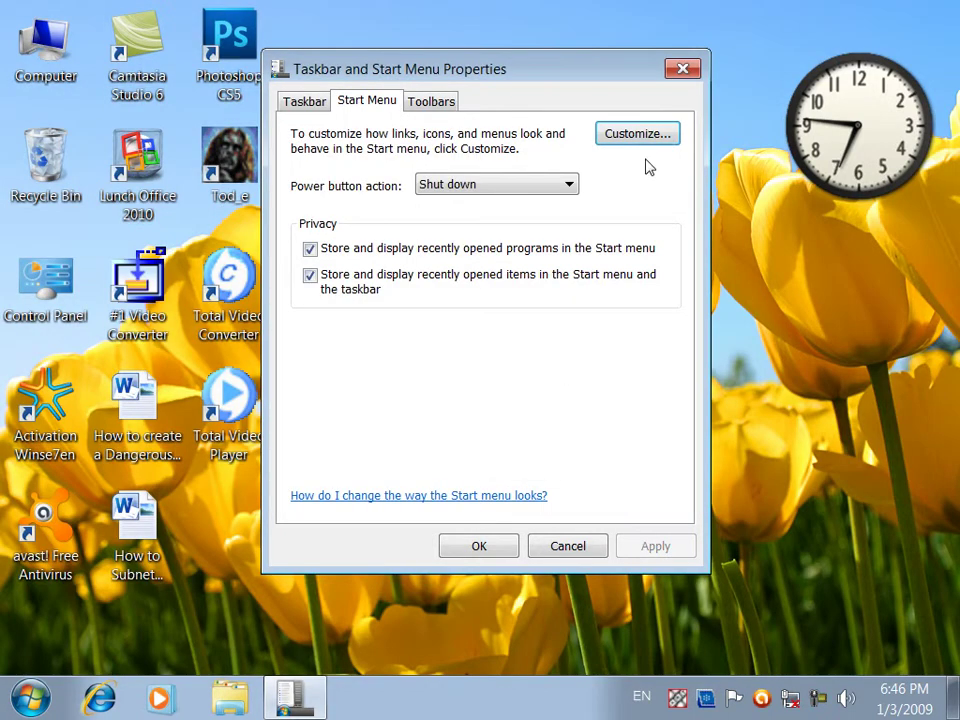
Set Computer back to display as a link, enable Connect To, apply both, and check the Start menu
{"action": "left_click", "coordinate": [645, 140]}
{"action": "left_click", "coordinate": [318, 191]}
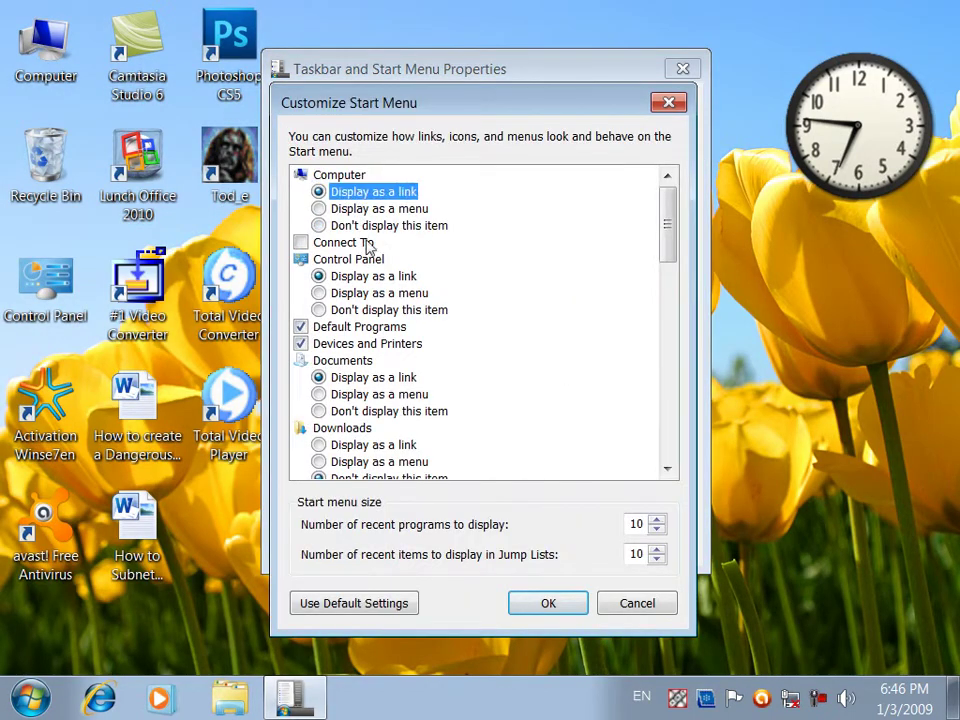
{"action": "left_click", "coordinate": [335, 248]}
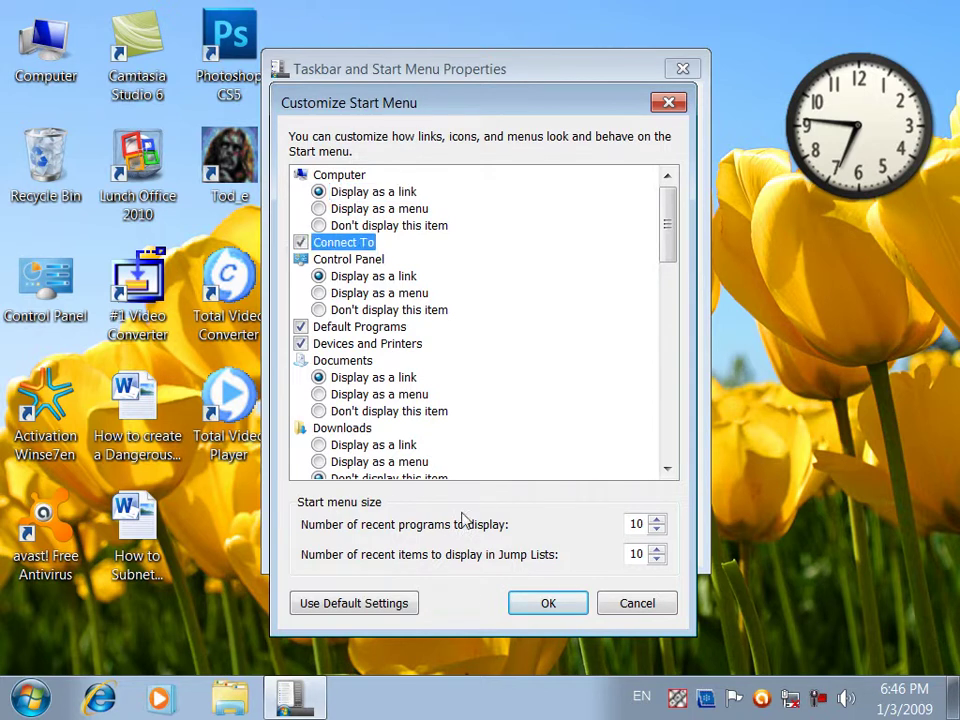
{"action": "left_click", "coordinate": [570, 606]}
{"action": "left_click", "coordinate": [656, 546]}
{"action": "left_click", "coordinate": [30, 699]}
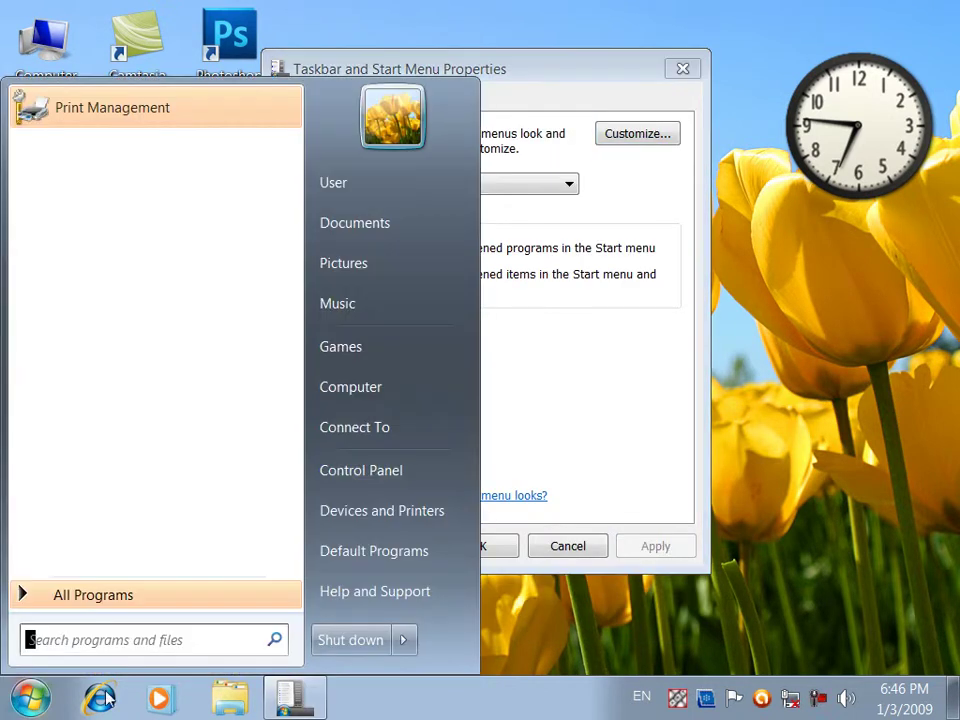
Disable Connect To in the Start menu customization, confirm it, and check the Start menu
{"action": "left_click", "coordinate": [630, 140]}
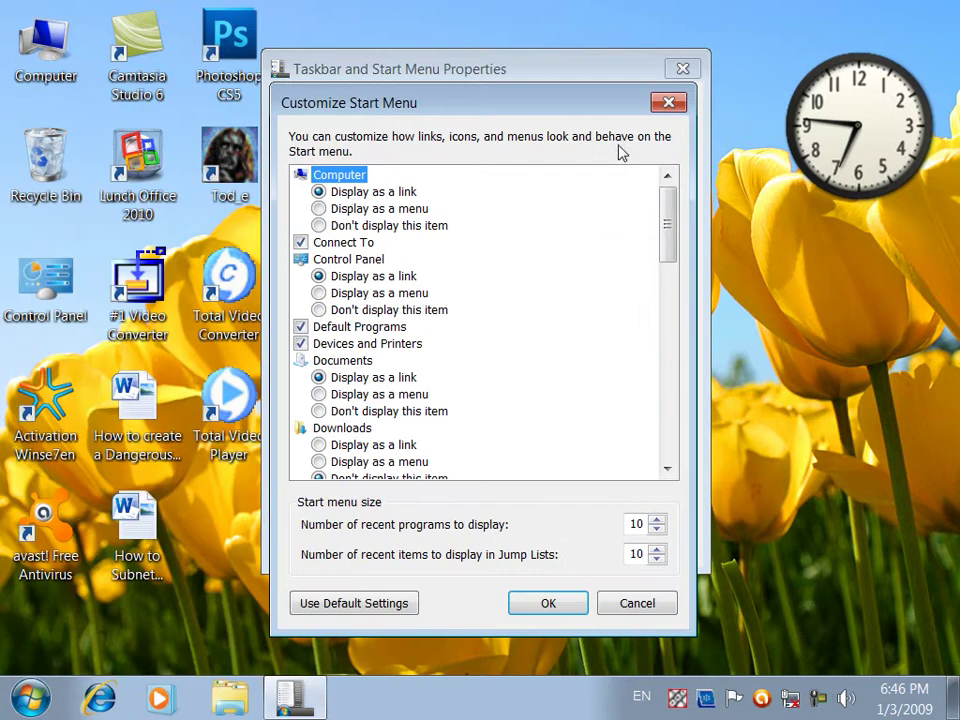
{"action": "left_click", "coordinate": [340, 243]}
{"action": "left_click", "coordinate": [530, 601]}
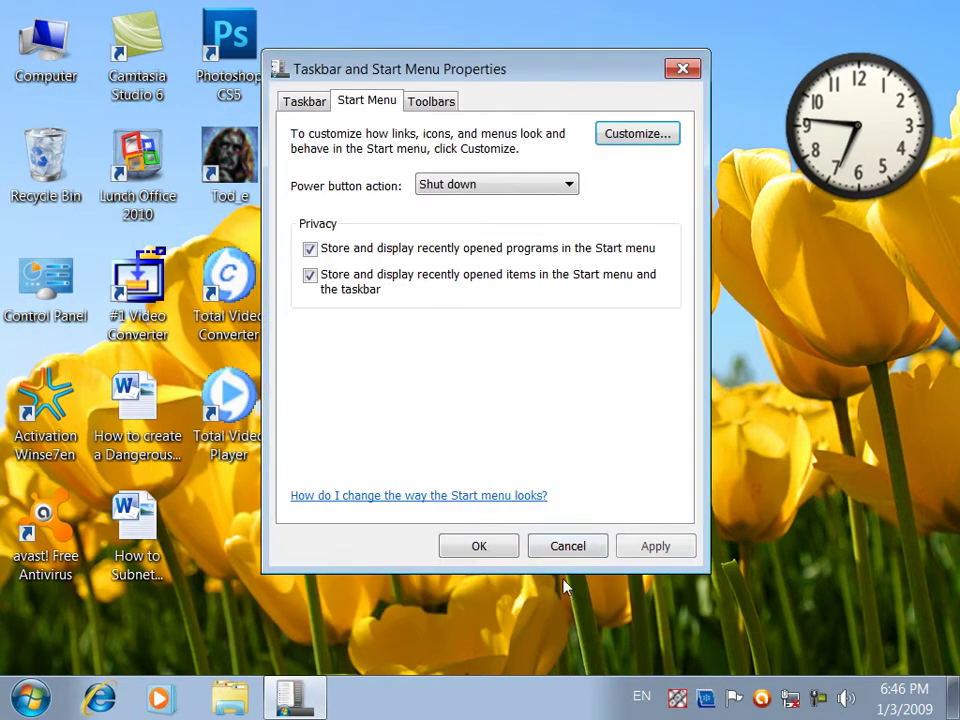
{"action": "left_click", "coordinate": [655, 546]}
{"action": "key", "text": "super"}
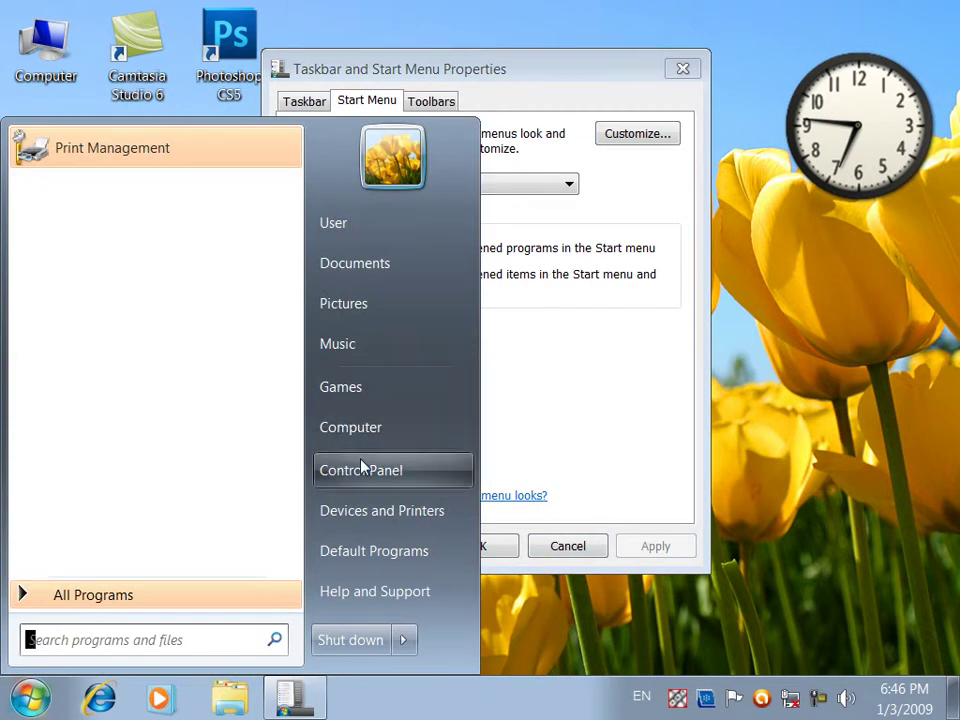
{"action": "left_click", "coordinate": [568, 343]}
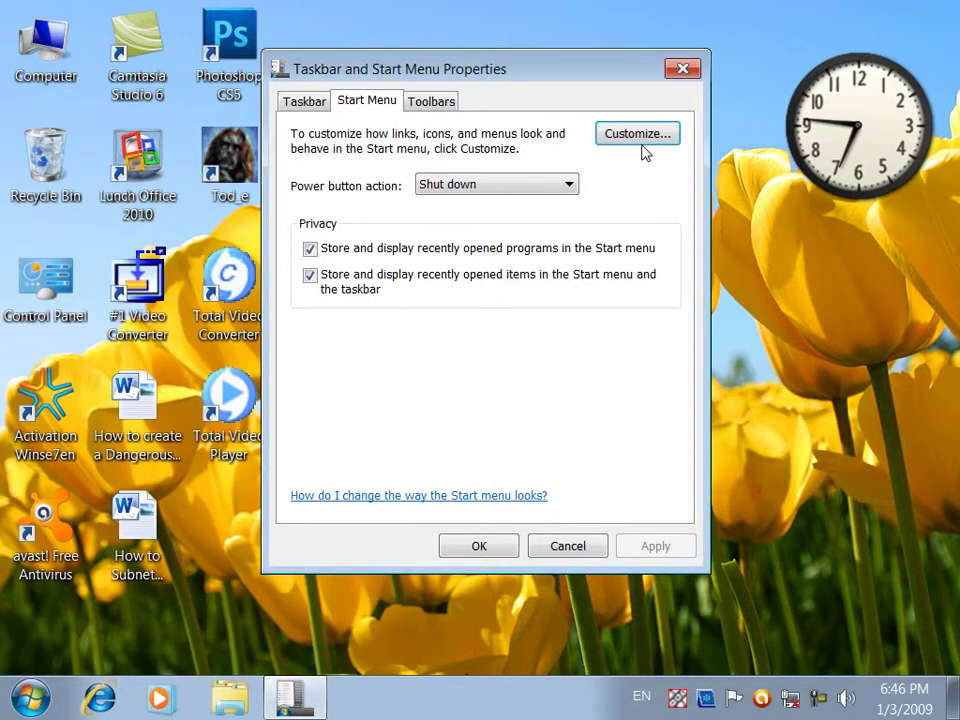
Select displaying Control Panel as a menu in the customization list, and look over the Start menu's links and program list
{"action": "left_click", "coordinate": [638, 134]}
{"action": "left_click", "coordinate": [333, 296]}
{"action": "left_click", "coordinate": [334, 312]}
{"action": "left_click", "coordinate": [337, 292]}
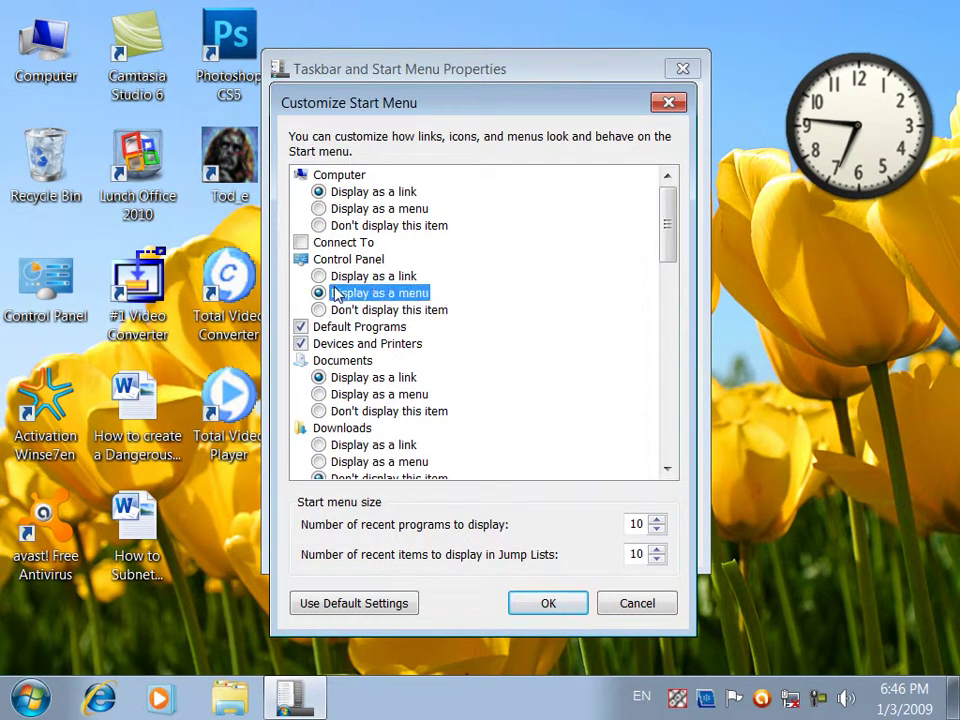
{"action": "key", "text": "super"}
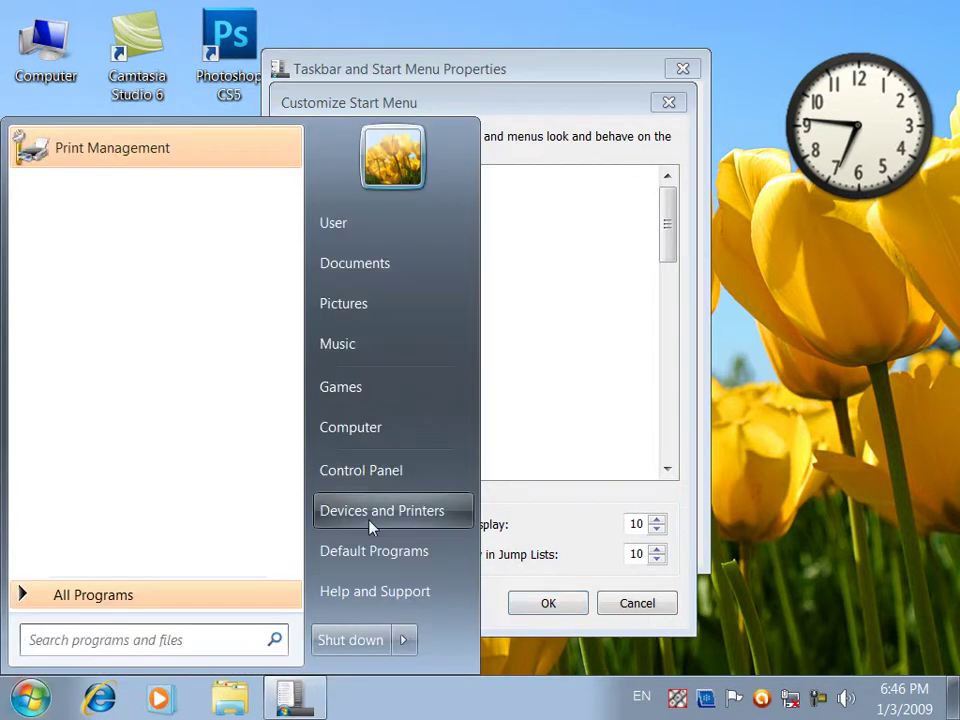
{"action": "left_click", "coordinate": [548, 515]}
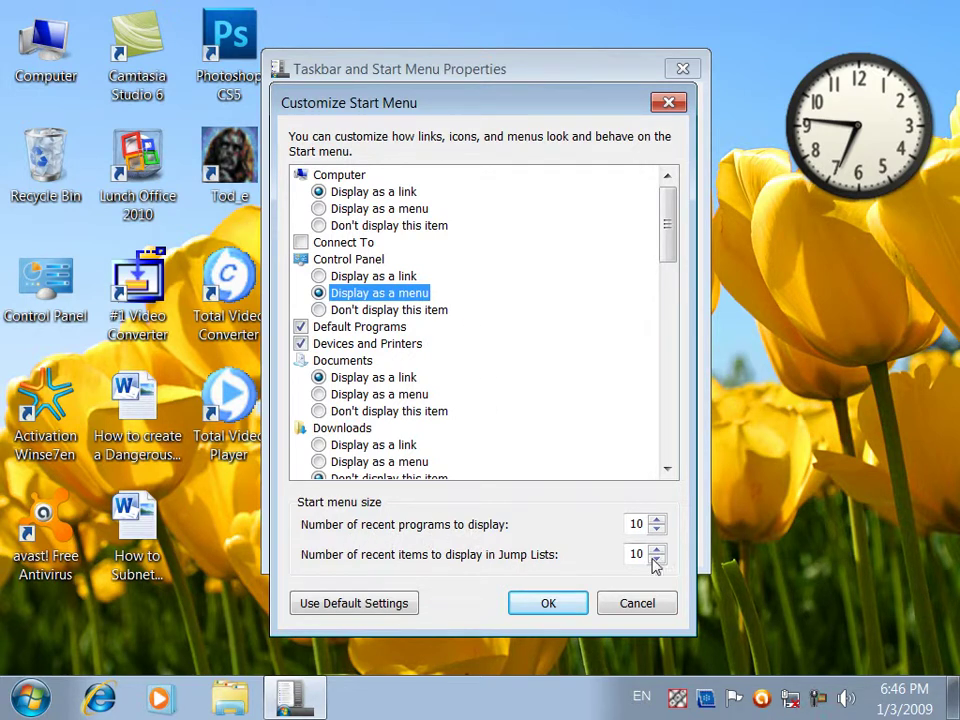
{"action": "key", "text": "super"}
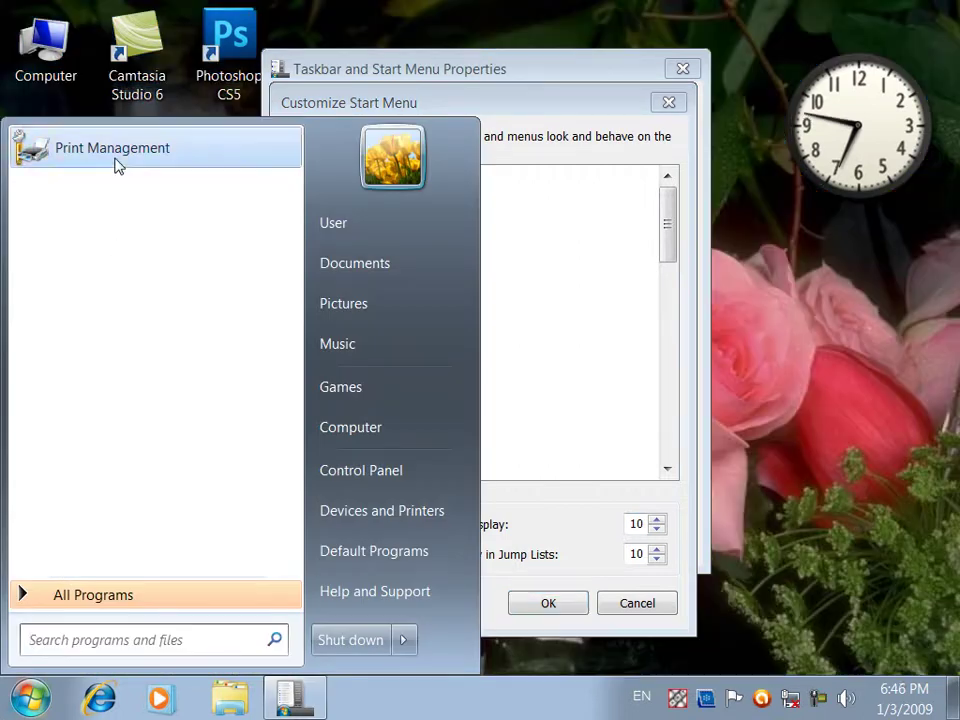
{"action": "left_click", "coordinate": [467, 80]}
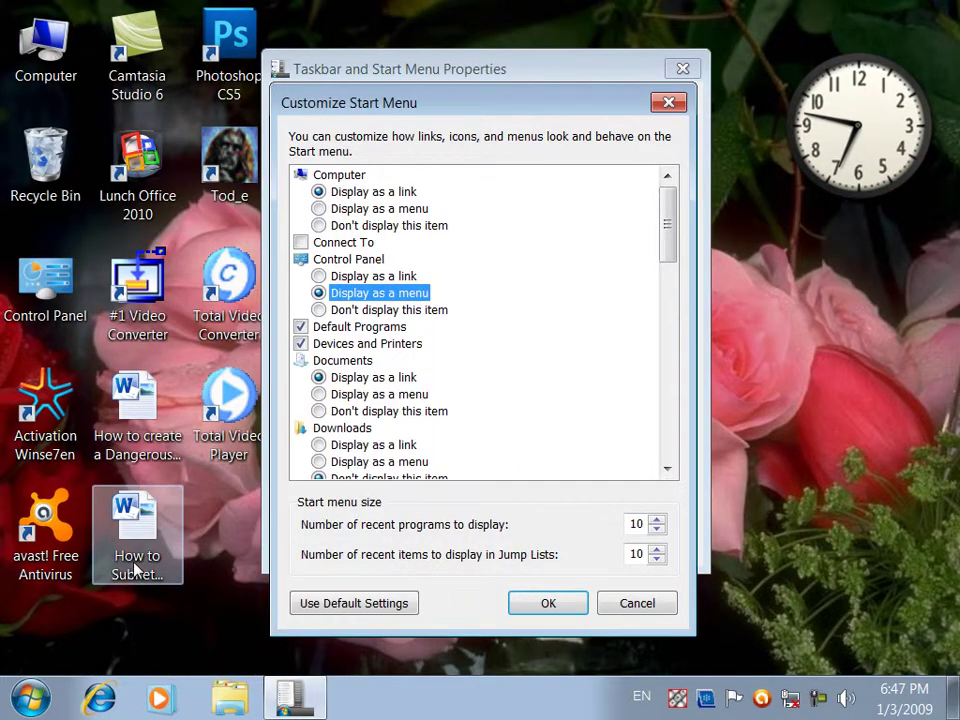
Launch Microsoft Word by running the command "winword"
{"action": "key", "text": "super+r"}
{"action": "type", "text": "winword"}
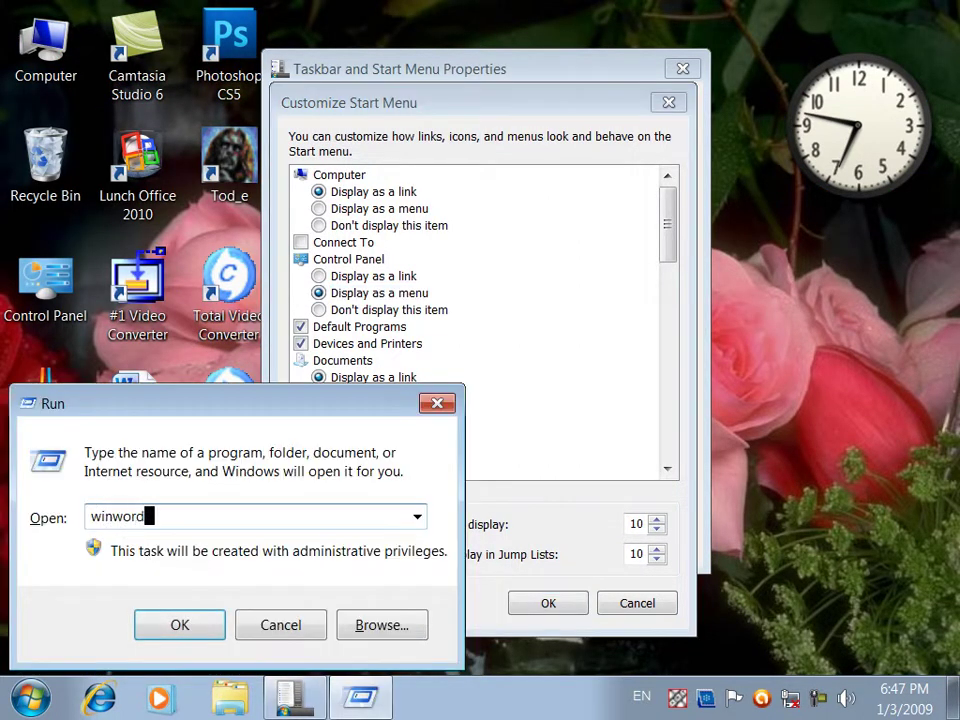
{"action": "key", "text": "Return"}
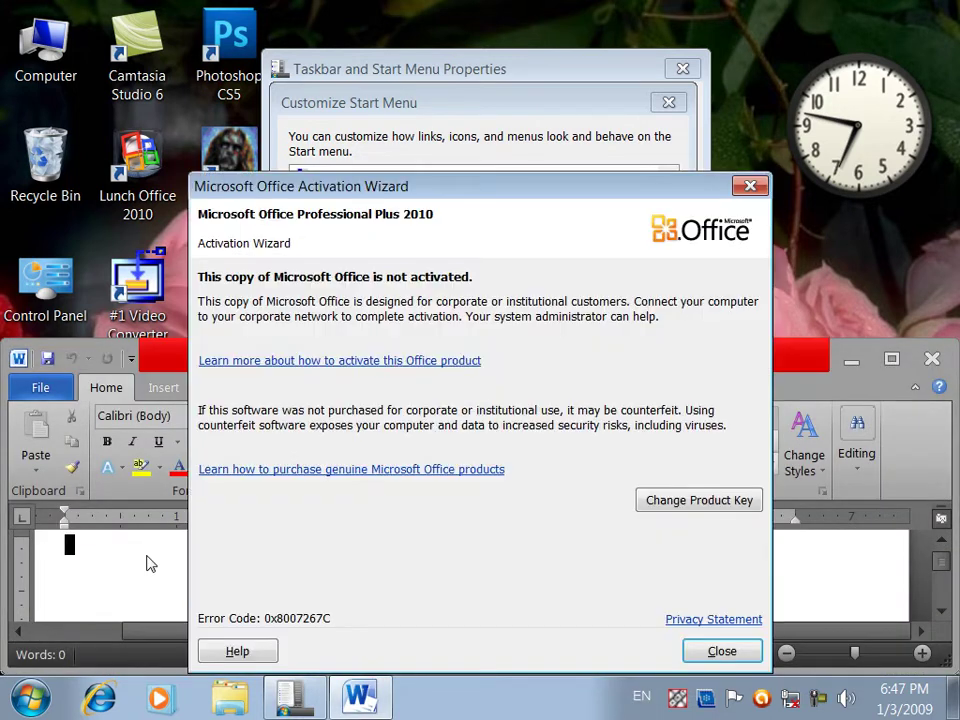
Enter the text "Asd" in the new Word document and save it under the name "ad"
{"action": "type", "text": "asd"}
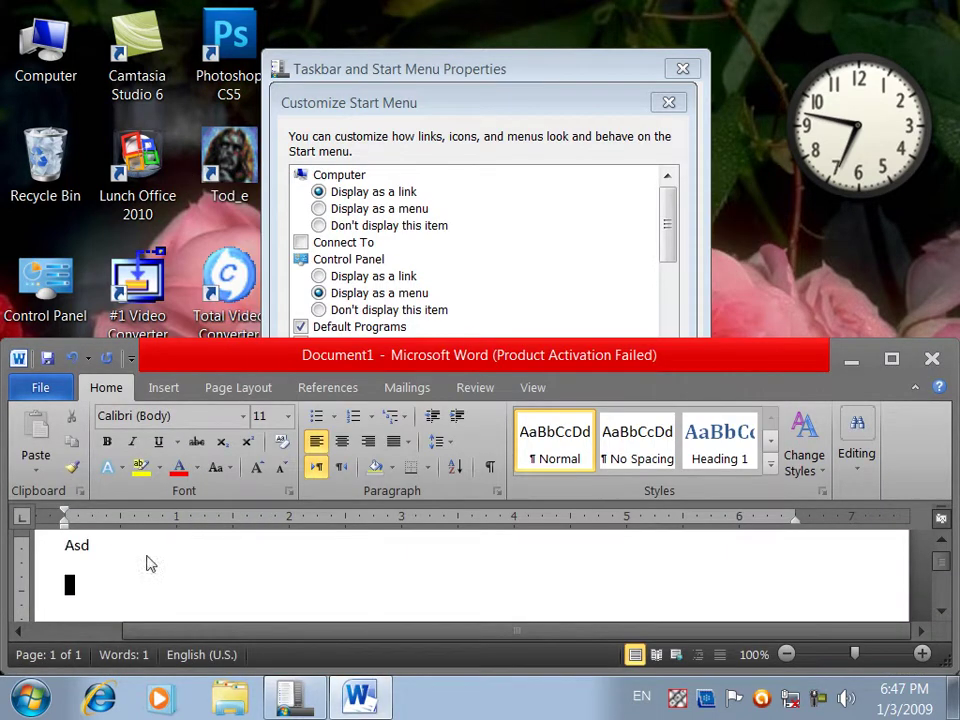
{"action": "key", "text": "ctrl+s"}
{"action": "type", "text": "ad"}
{"action": "key", "text": "Return"}
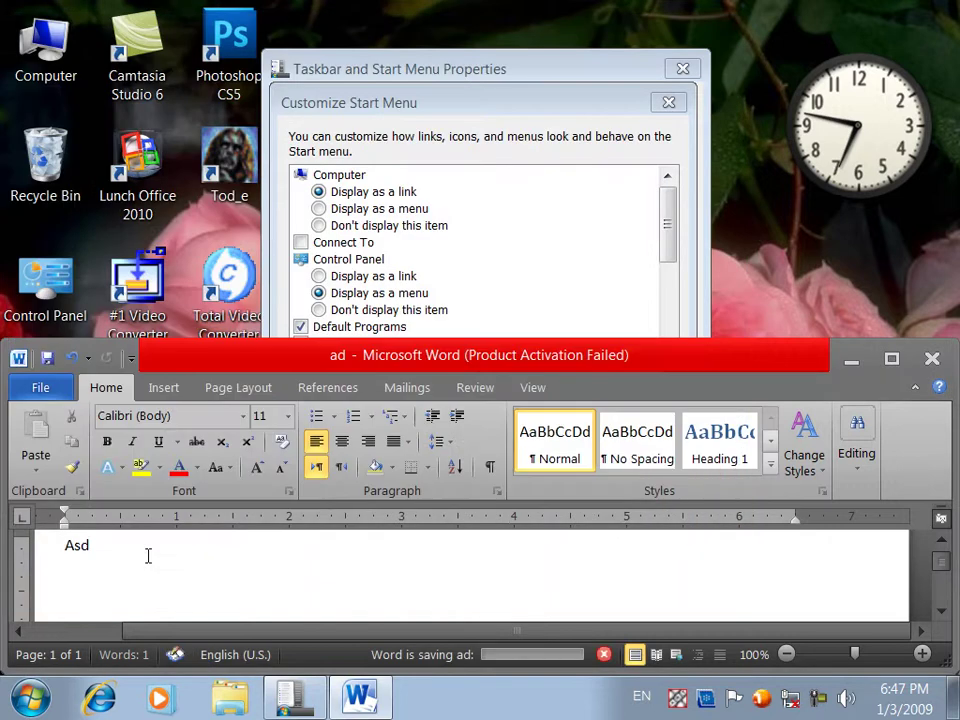
Close Word, launch and close Adobe Photoshop CS5 from the full program list, and check the Start menu's recent programs
{"action": "key", "text": "alt+F4"}
{"action": "key", "text": "super"}
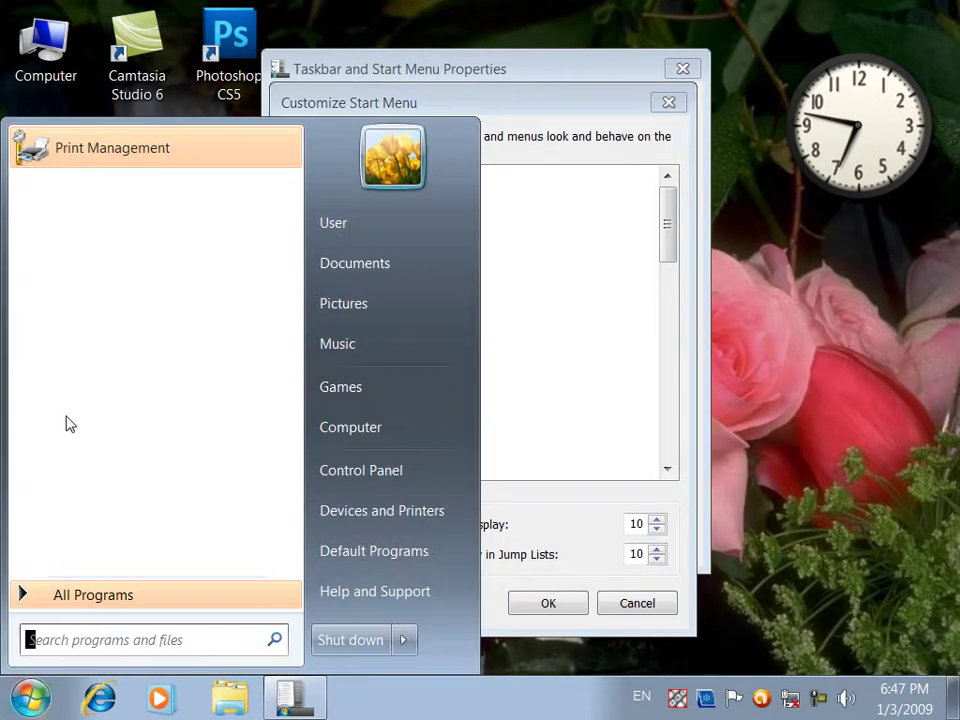
{"action": "left_click", "coordinate": [85, 595]}
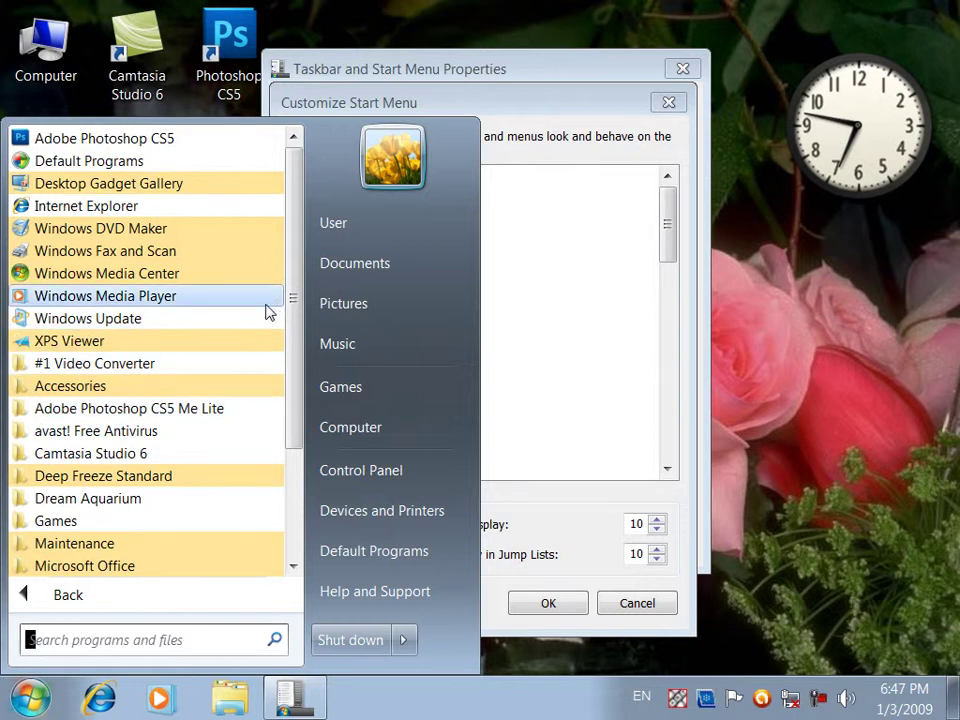
{"action": "left_click", "coordinate": [229, 148]}
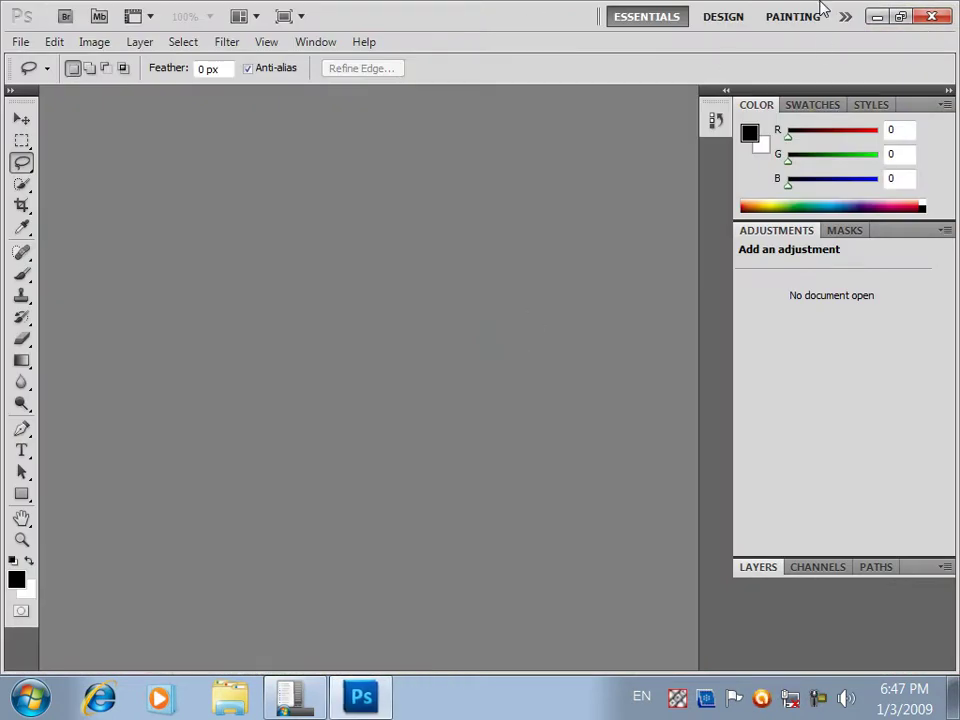
{"action": "left_click", "coordinate": [929, 16]}
{"action": "key", "text": "super"}
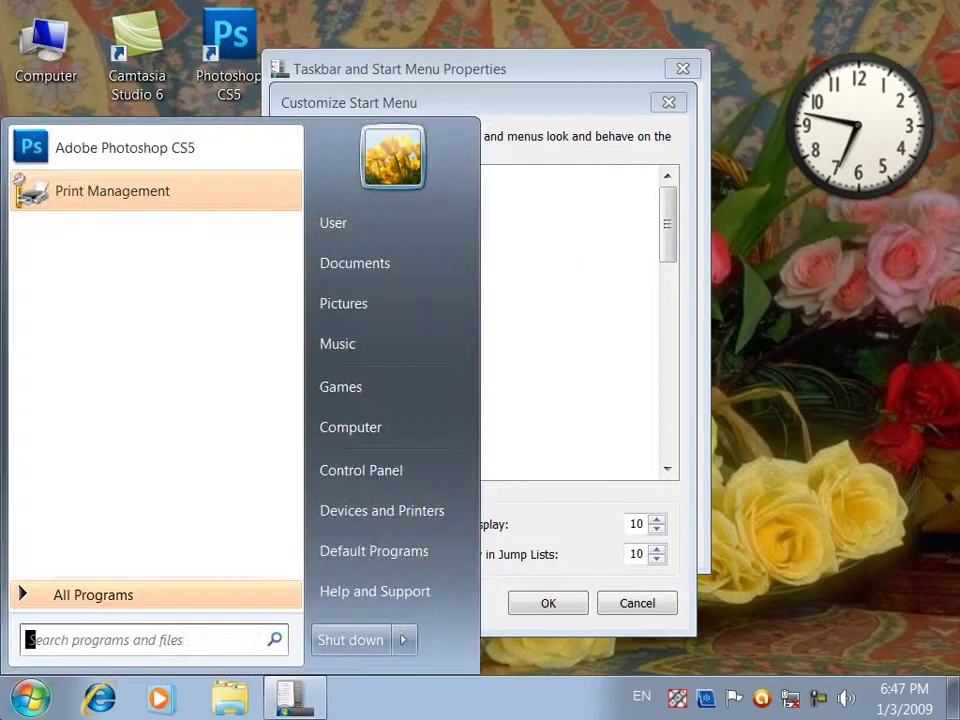
{"action": "left_click", "coordinate": [540, 135]}
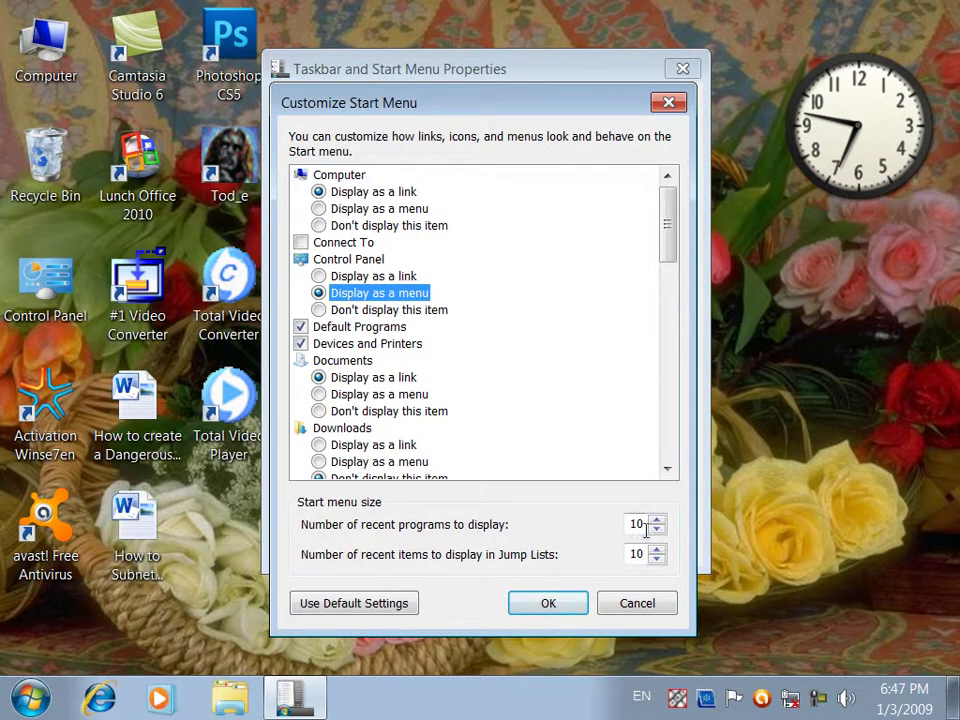
Set the number of recent programs to display to 1, confirm the customization, and check the Start menu
{"action": "key", "text": "Tab"}
{"action": "type", "text": "1"}
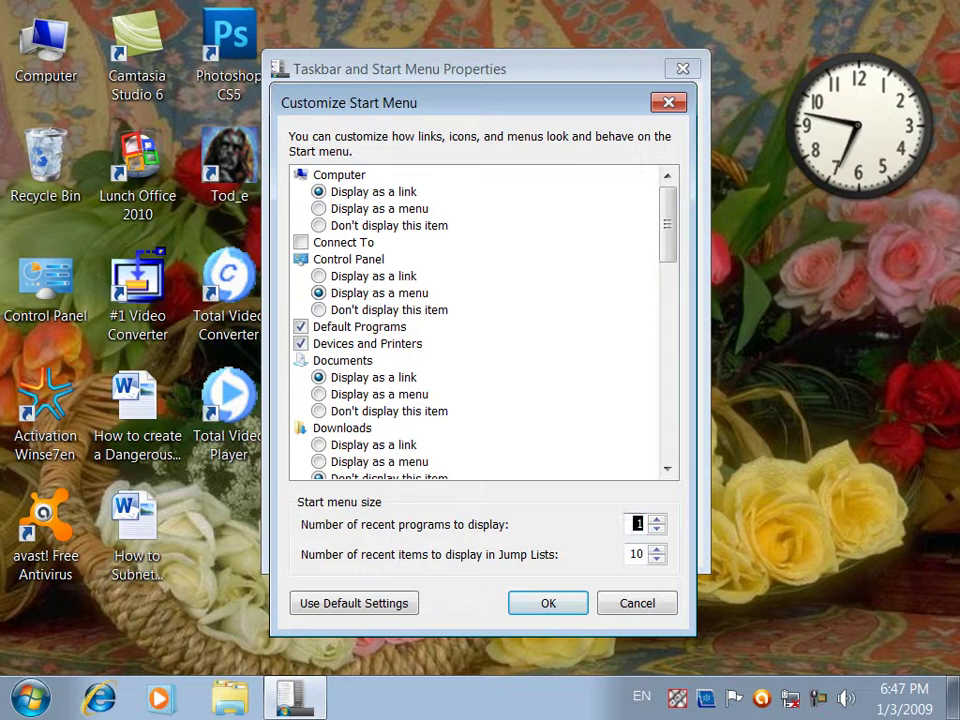
{"action": "left_click", "coordinate": [551, 596]}
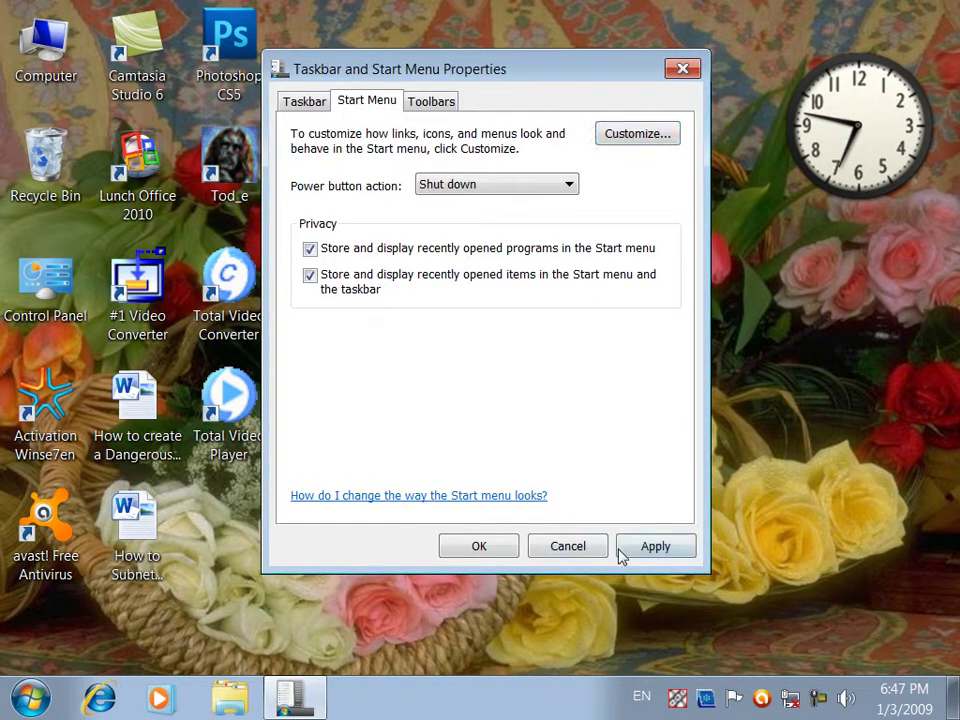
{"action": "left_click", "coordinate": [30, 698]}
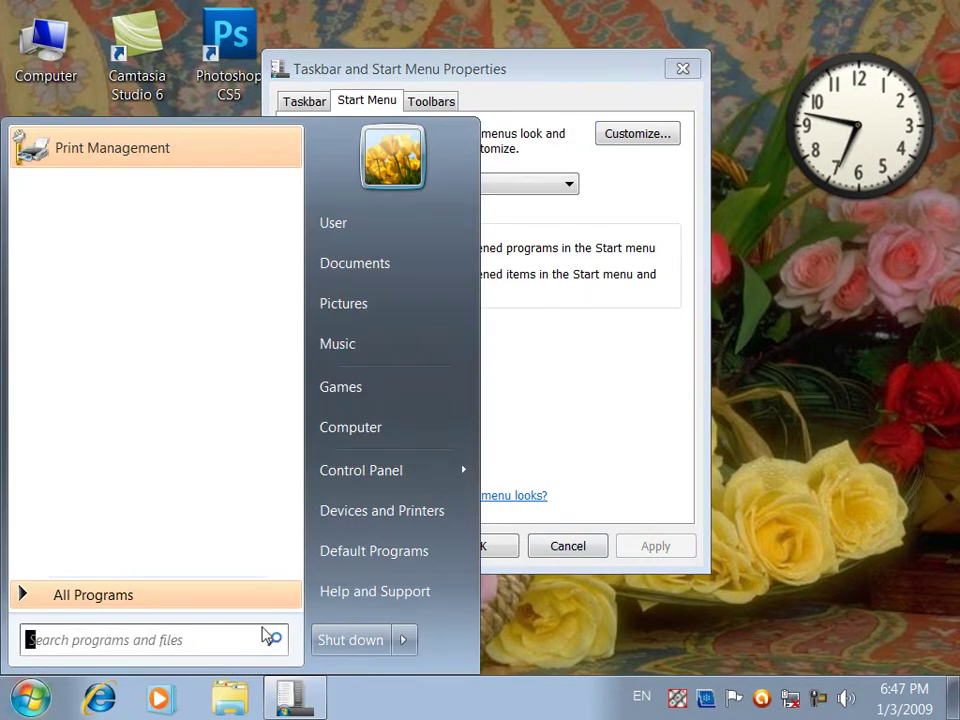
{"action": "left_click", "coordinate": [640, 160]}
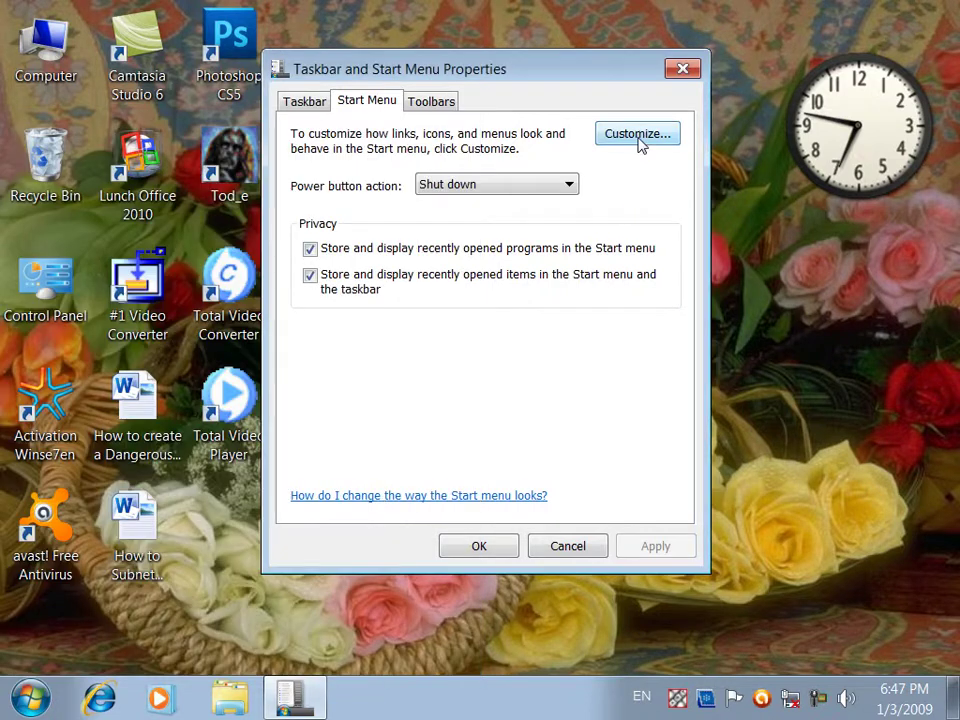
Disable storing and displaying recently opened items, apply the change, and check the Jump Lists setting in the Start menu customization
{"action": "left_click", "coordinate": [638, 136]}
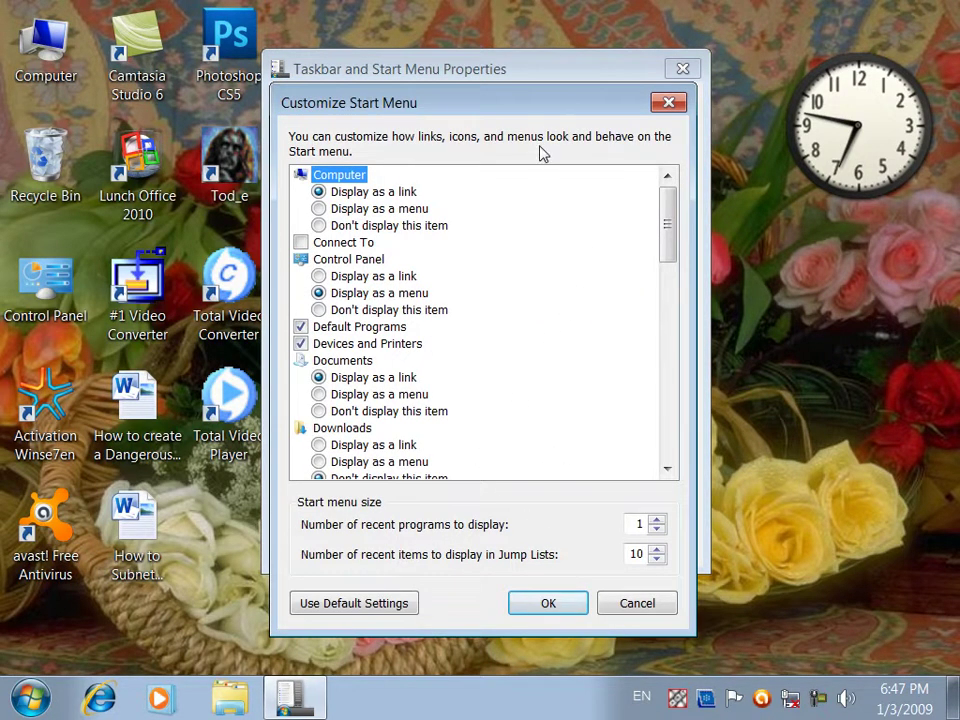
{"action": "left_click_drag", "start_coordinate": [544, 118], "coordinate": [617, 79]}
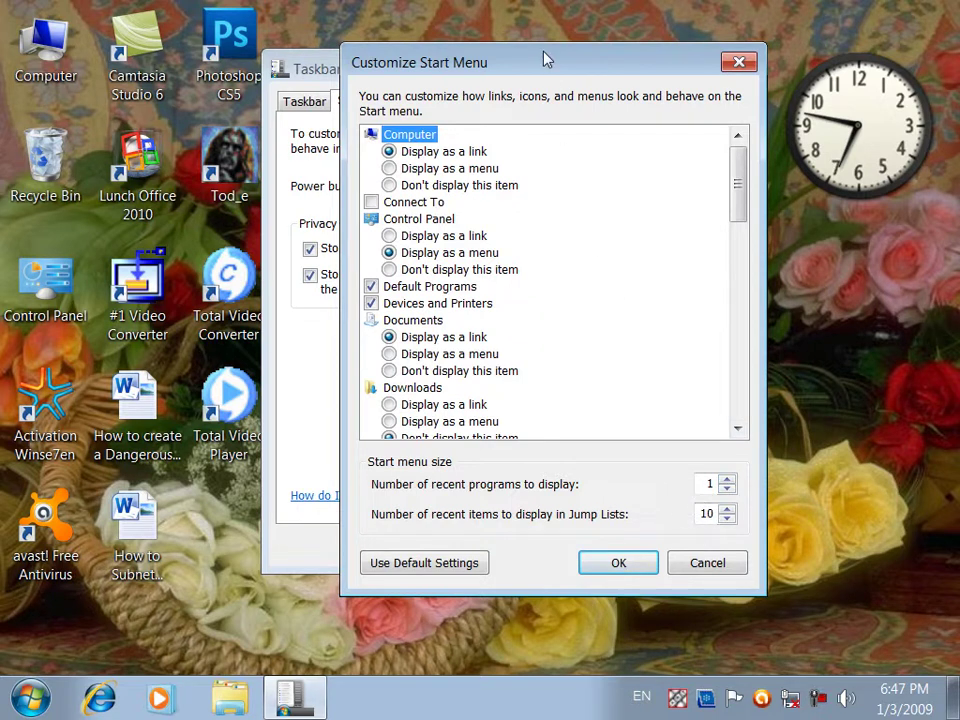
{"action": "left_click_drag", "start_coordinate": [544, 58], "coordinate": [693, 35]}
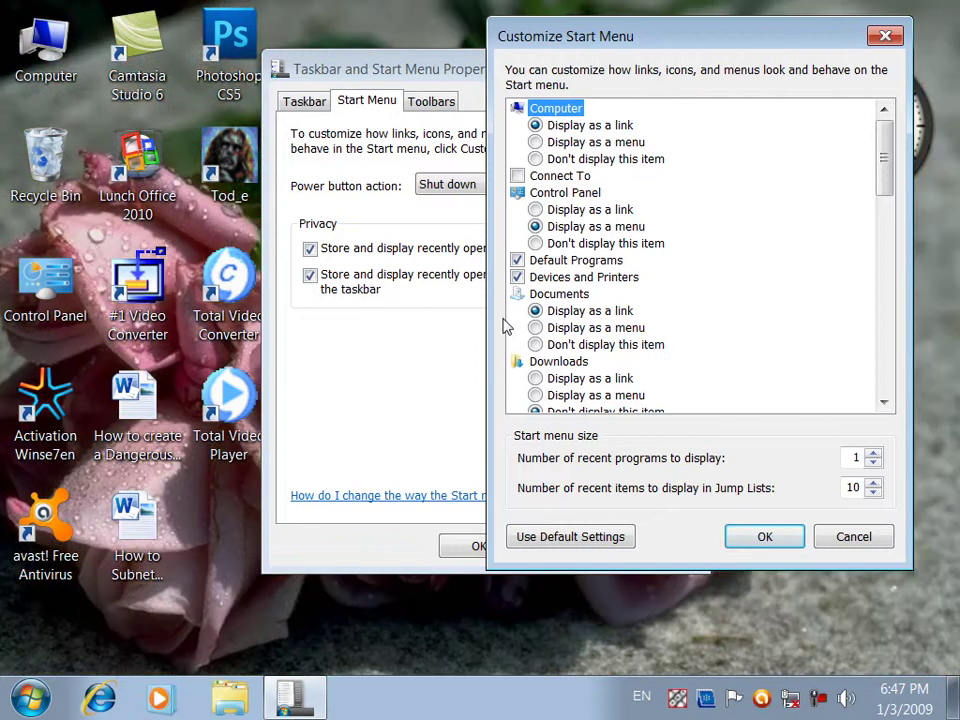
{"action": "left_click", "coordinate": [830, 535]}
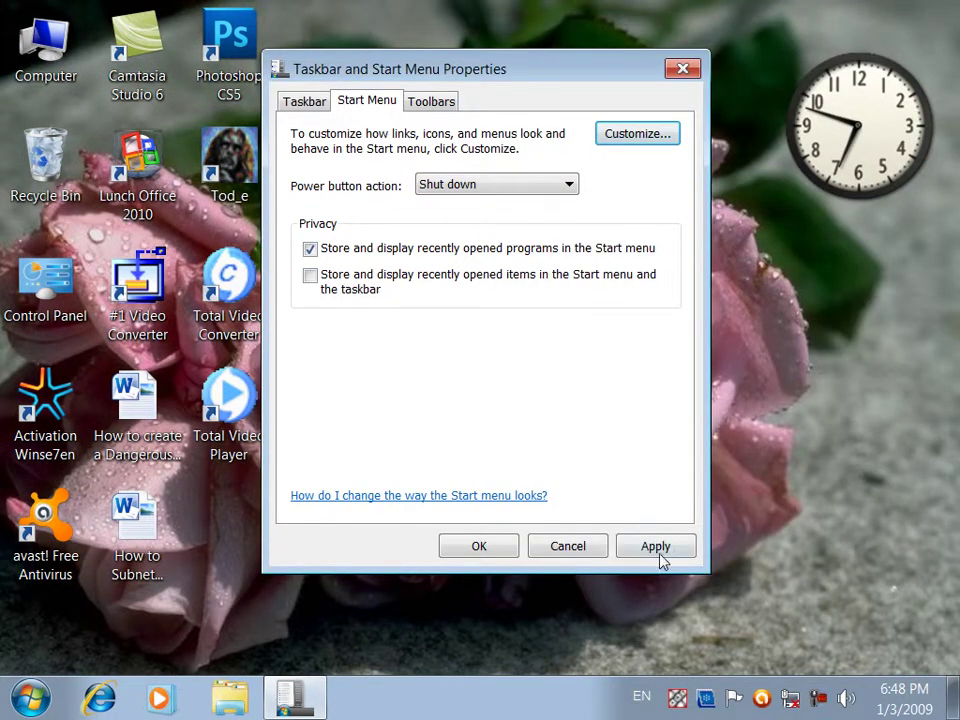
{"action": "left_click", "coordinate": [655, 546]}
{"action": "left_click", "coordinate": [646, 133]}
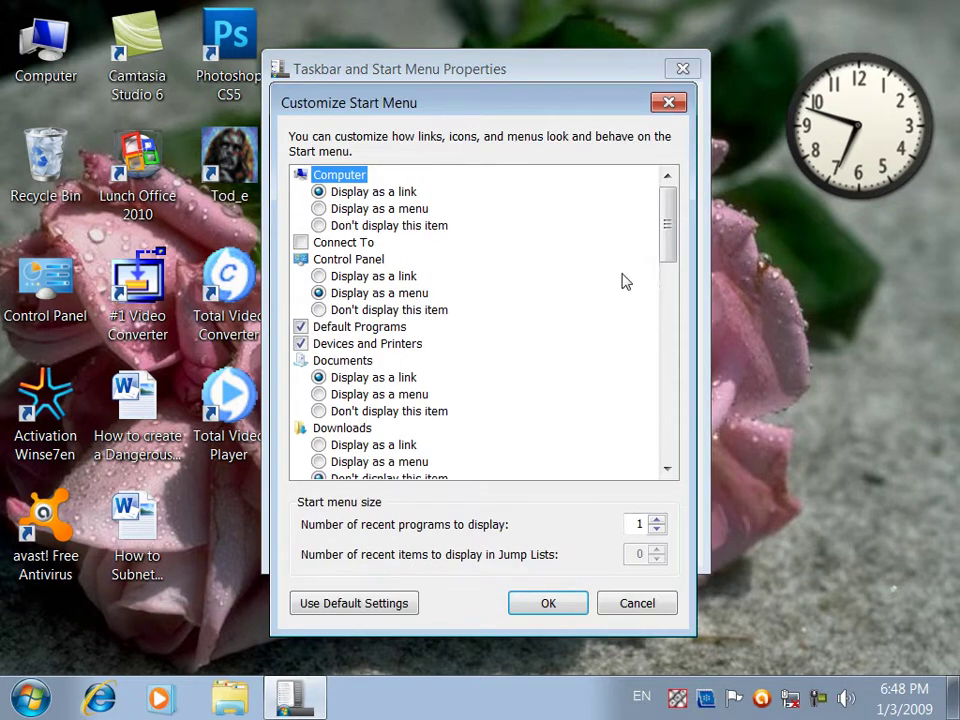
{"action": "left_click", "coordinate": [636, 604]}
Re-enable storing and displaying recently opened items in the Start menu and the taskbar, and apply the change
{"action": "left_click", "coordinate": [409, 296]}
{"action": "left_click", "coordinate": [655, 546]}
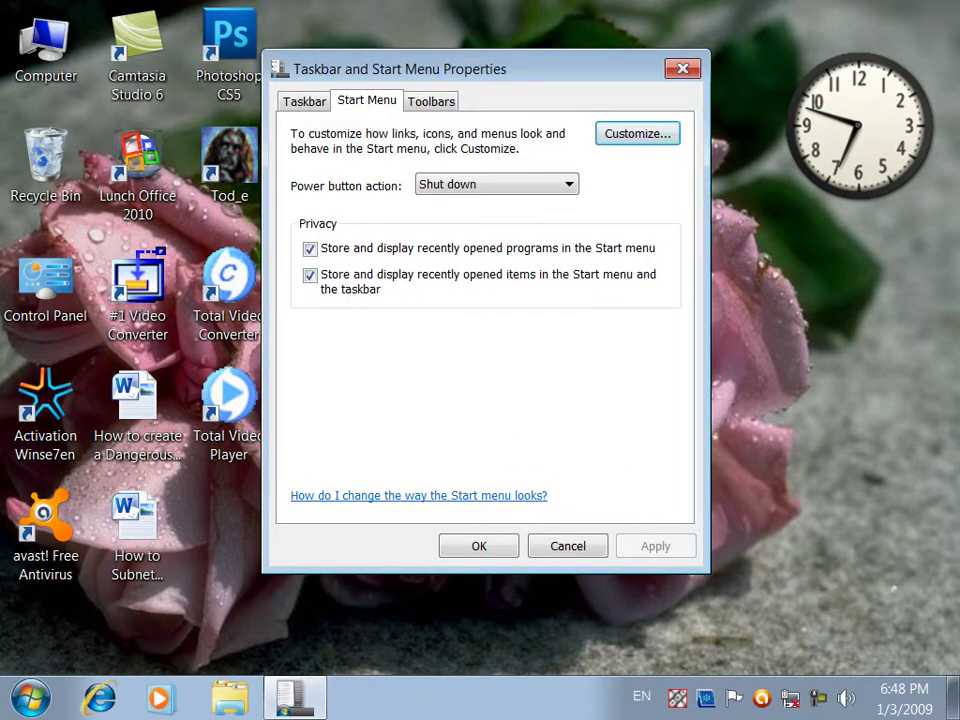
Restore the Start menu customization to its default settings, confirm it, and apply the change
{"action": "left_click", "coordinate": [640, 134]}
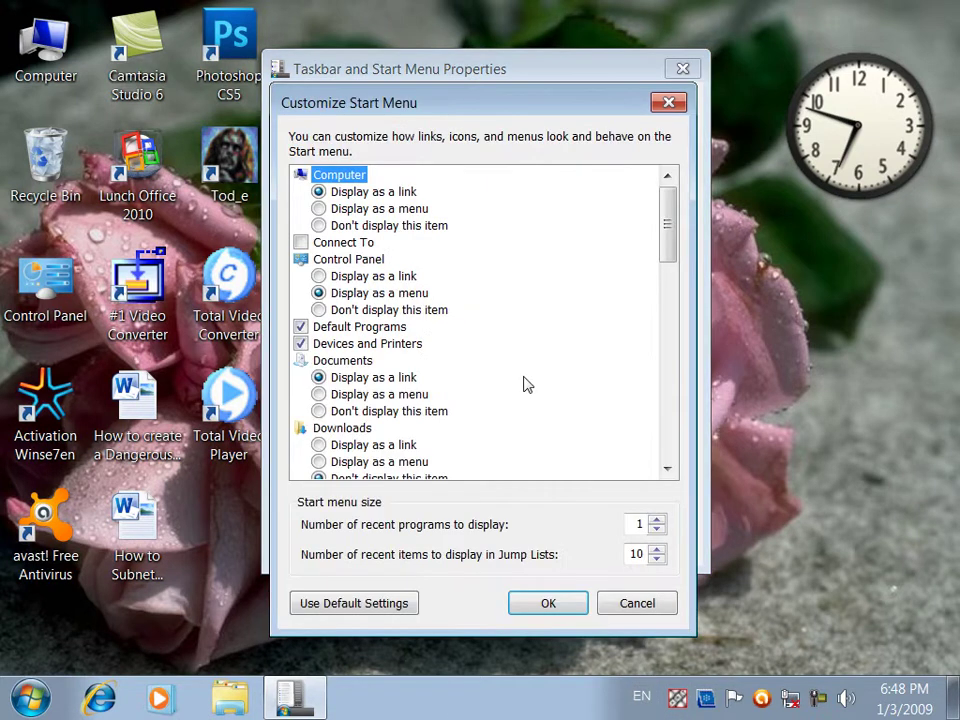
{"action": "double_click", "coordinate": [638, 553]}
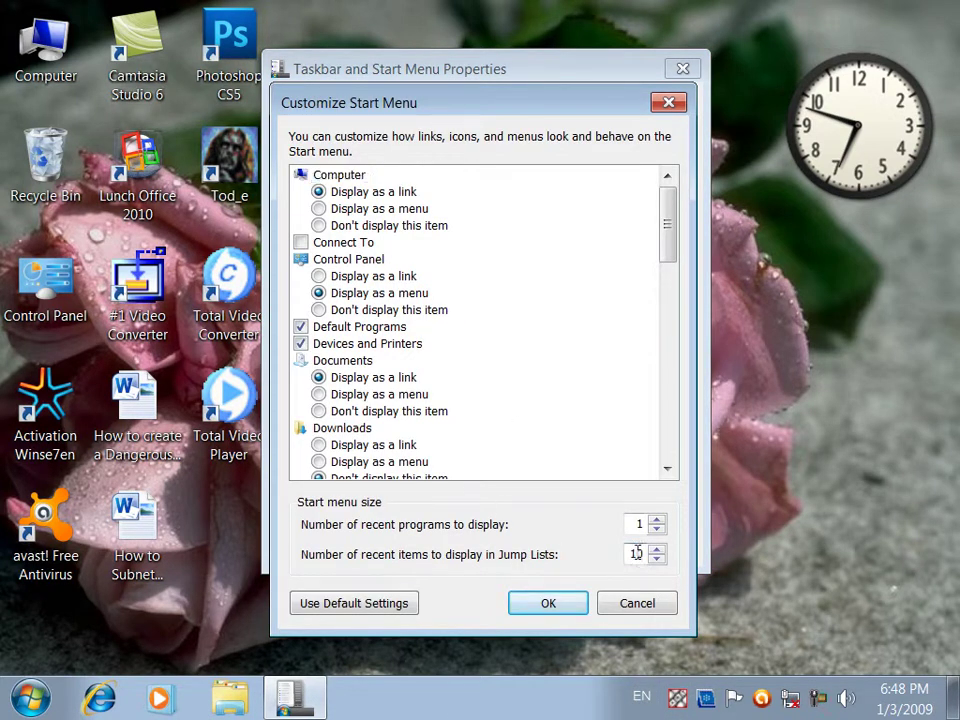
{"action": "left_click", "coordinate": [395, 604]}
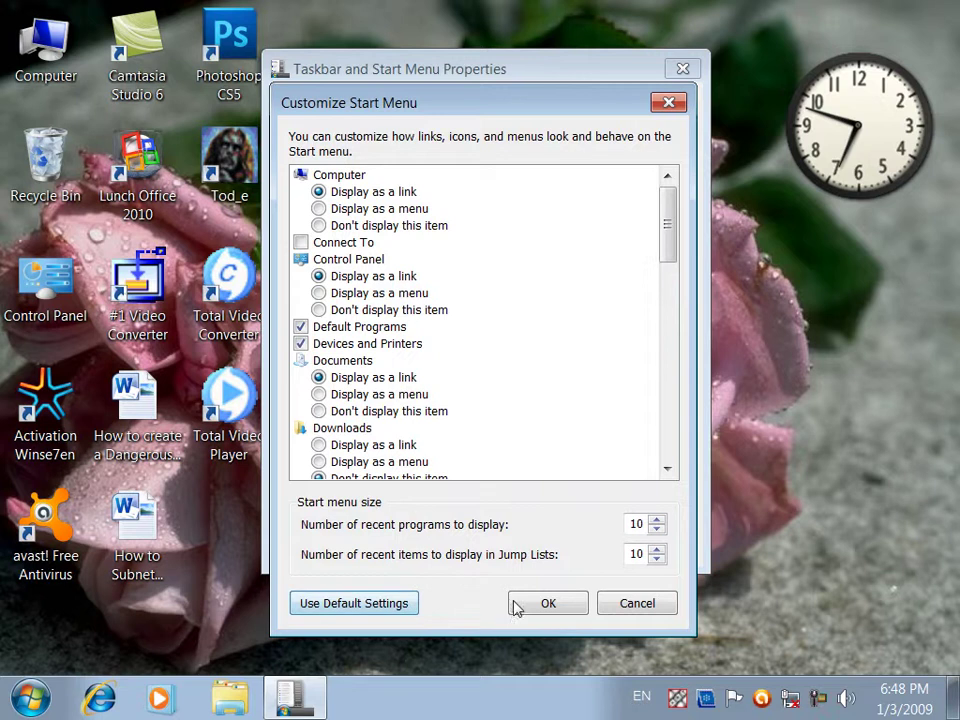
{"action": "left_click", "coordinate": [525, 604]}
{"action": "left_click", "coordinate": [662, 550]}
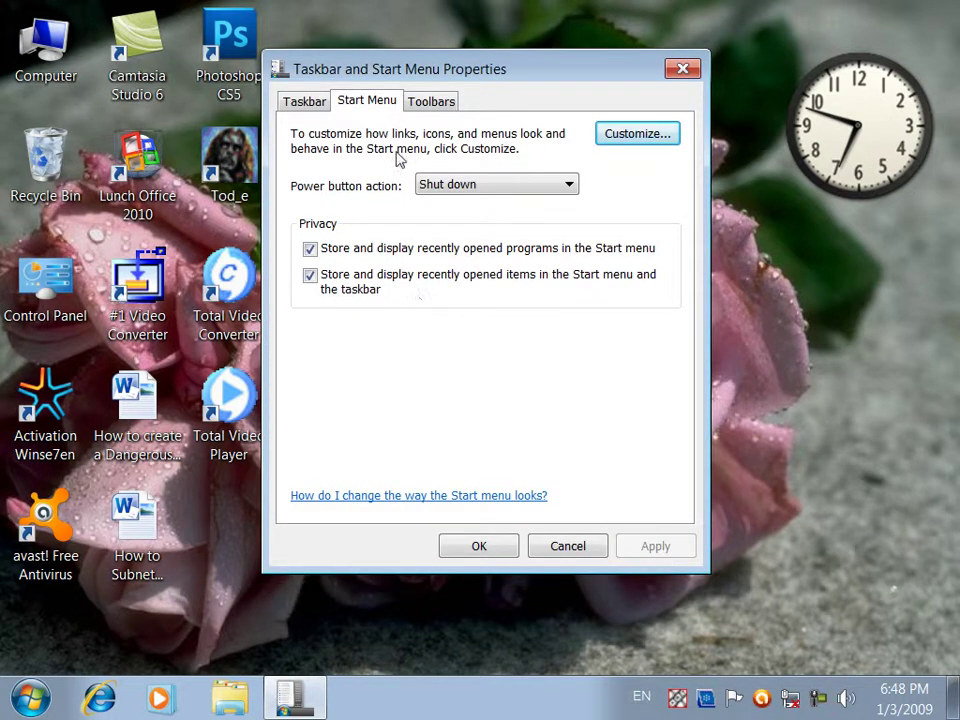
Add the Address toolbar to the taskbar and apply the change
{"action": "left_click", "coordinate": [427, 104]}
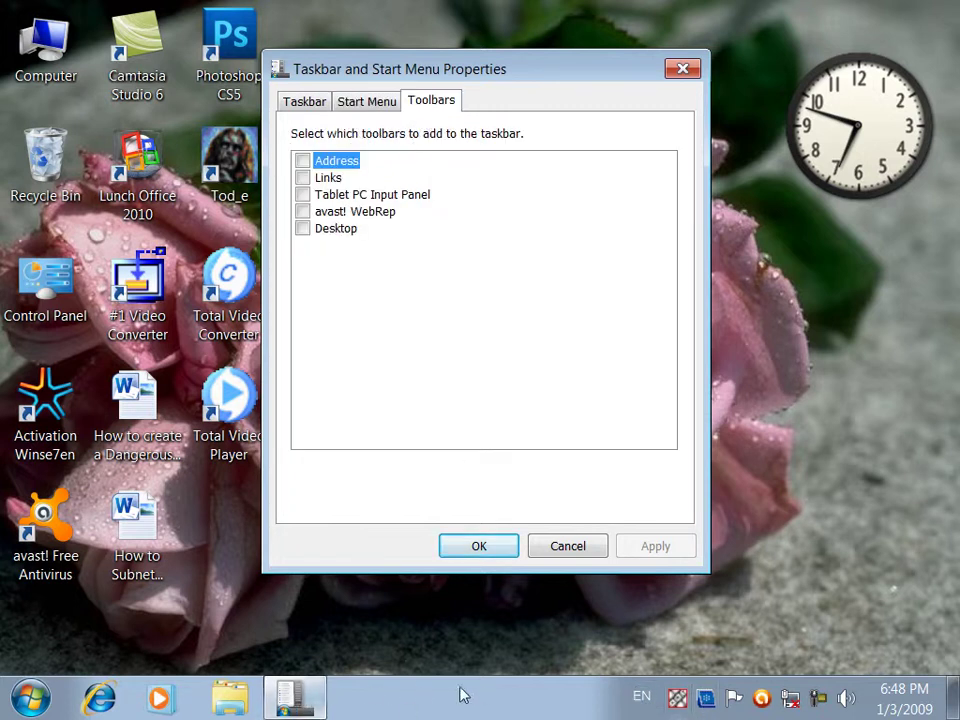
{"action": "left_click", "coordinate": [302, 161]}
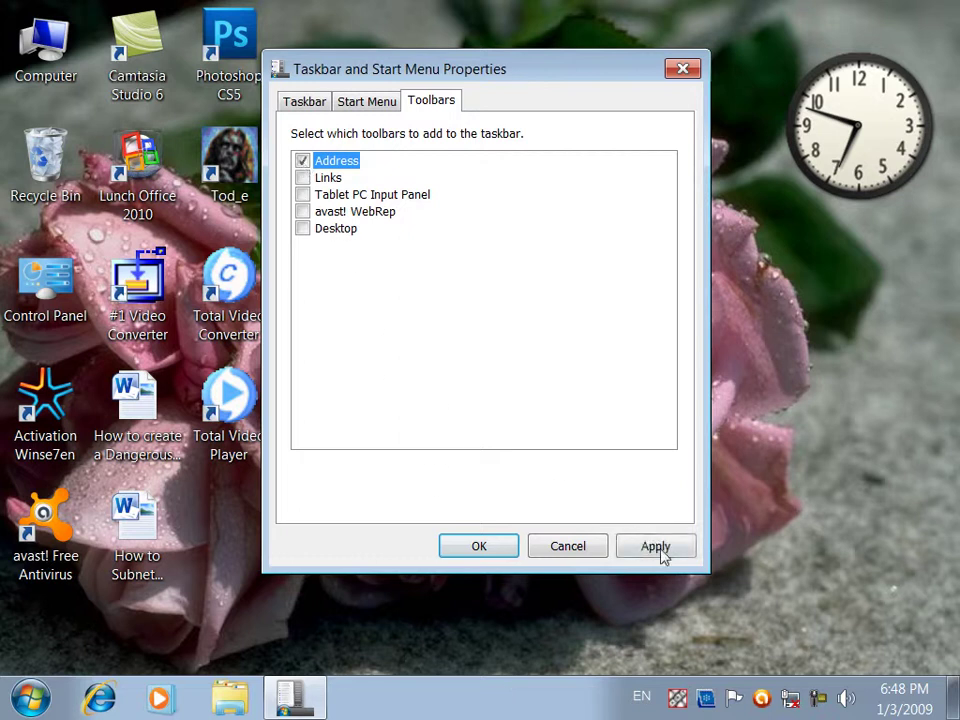
{"action": "left_click", "coordinate": [652, 544]}
Launch Notepad by entering "notepad" in the taskbar's Address toolbar, and close its window
{"action": "left_click", "coordinate": [569, 700]}
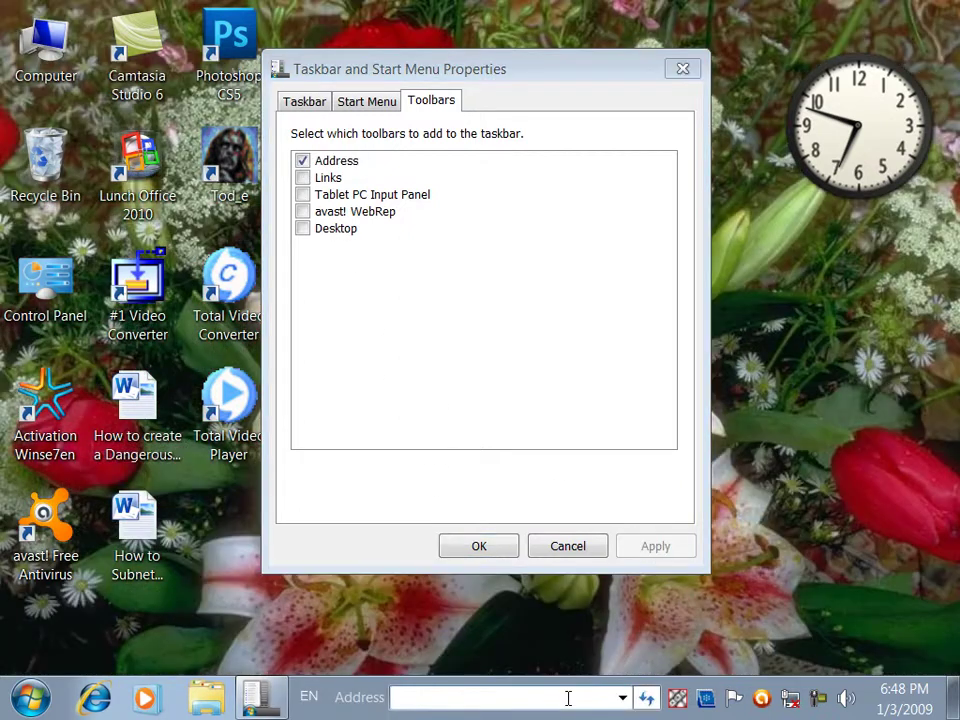
{"action": "type", "text": "notepad"}
{"action": "key", "text": "Return"}
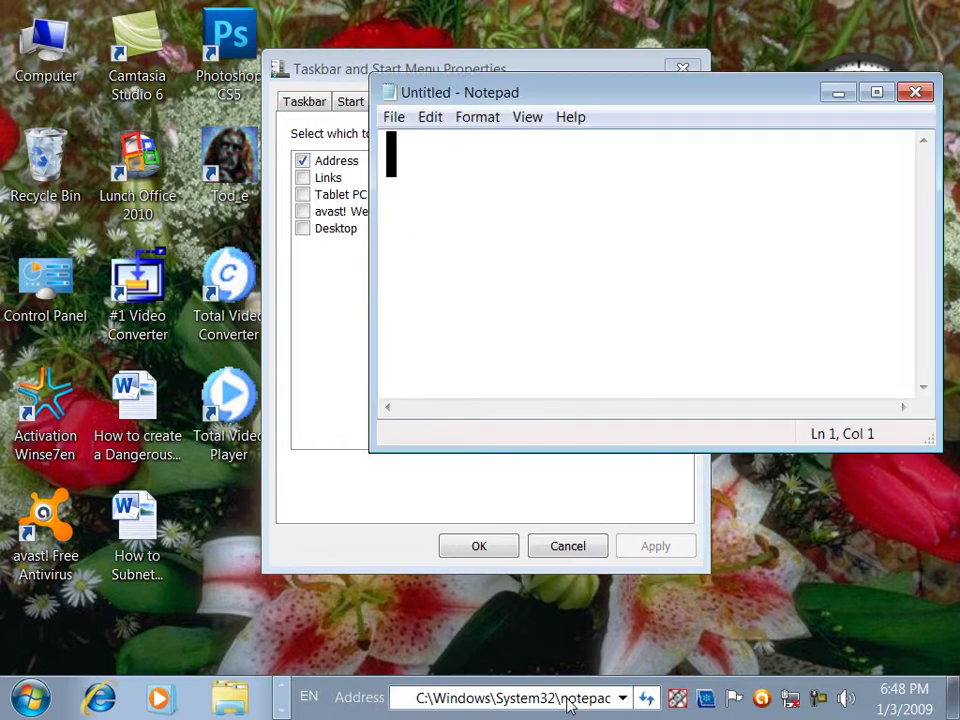
{"action": "left_click", "coordinate": [915, 92]}
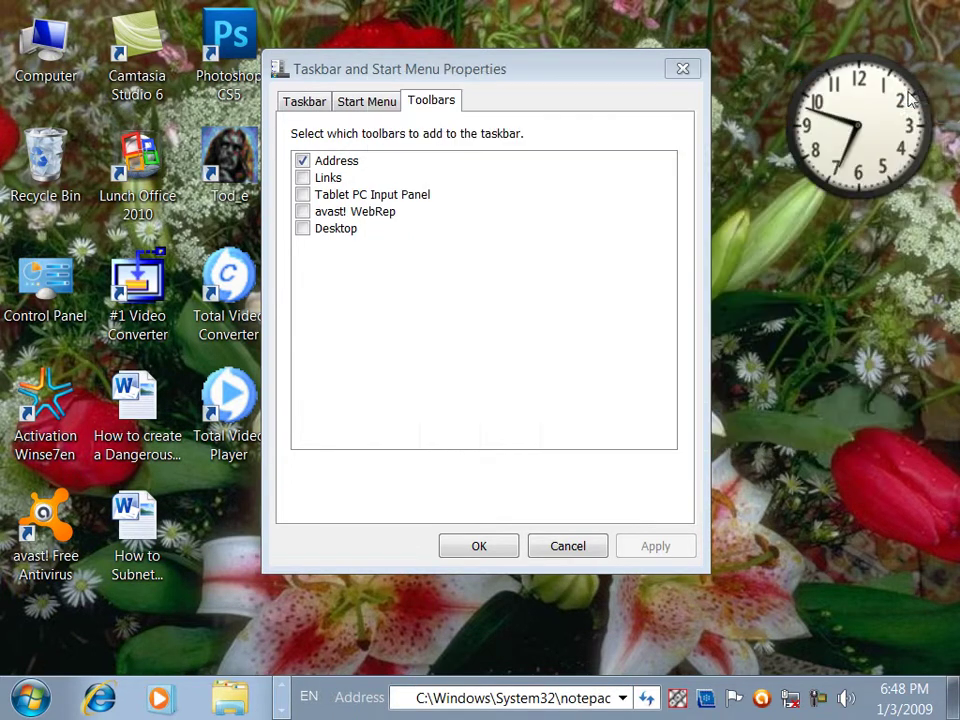
{"action": "left_click", "coordinate": [558, 694]}
{"action": "type", "text": "winword]"}
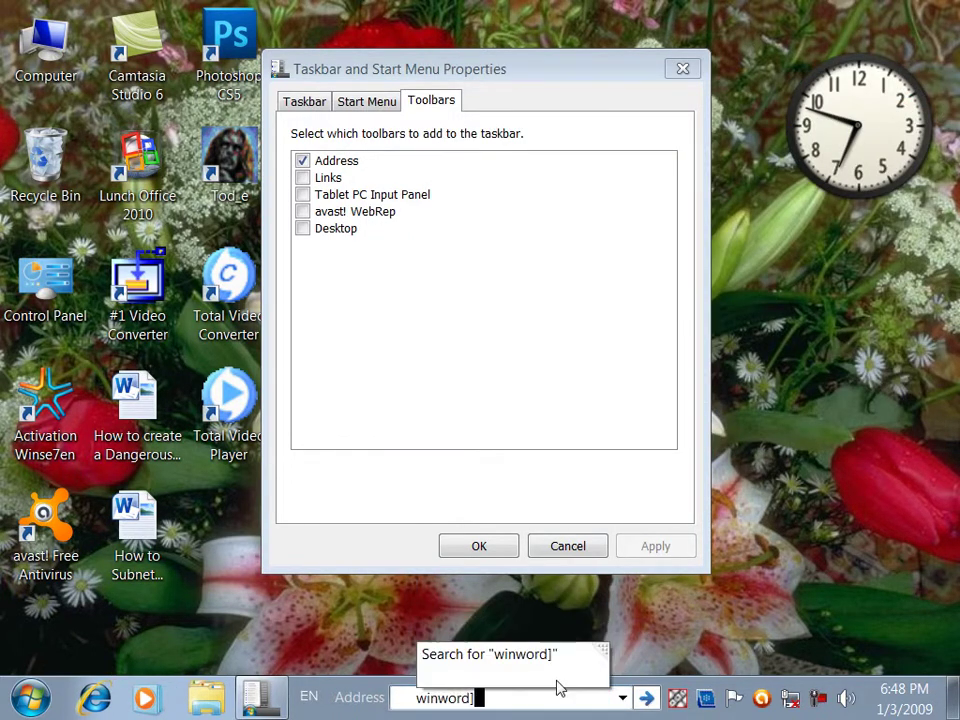
{"action": "key", "text": "Return"}
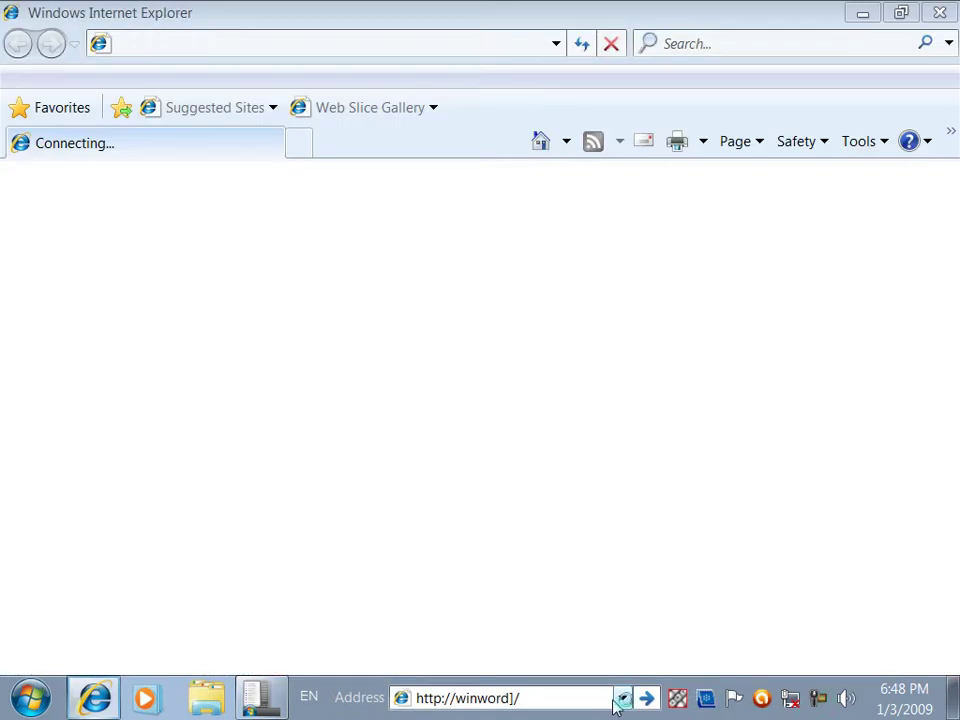
{"action": "left_click", "coordinate": [940, 18]}
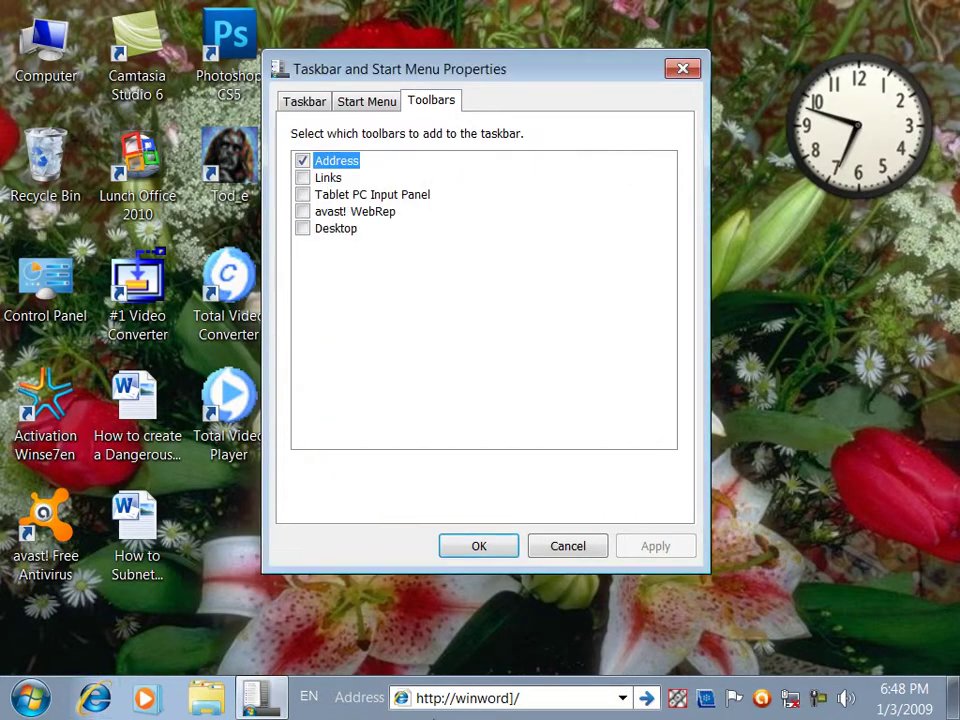
Open drive "d:" from the taskbar's Address toolbar and close its window
{"action": "left_click", "coordinate": [537, 698]}
{"action": "type", "text": "d:"}
{"action": "key", "text": "Return"}
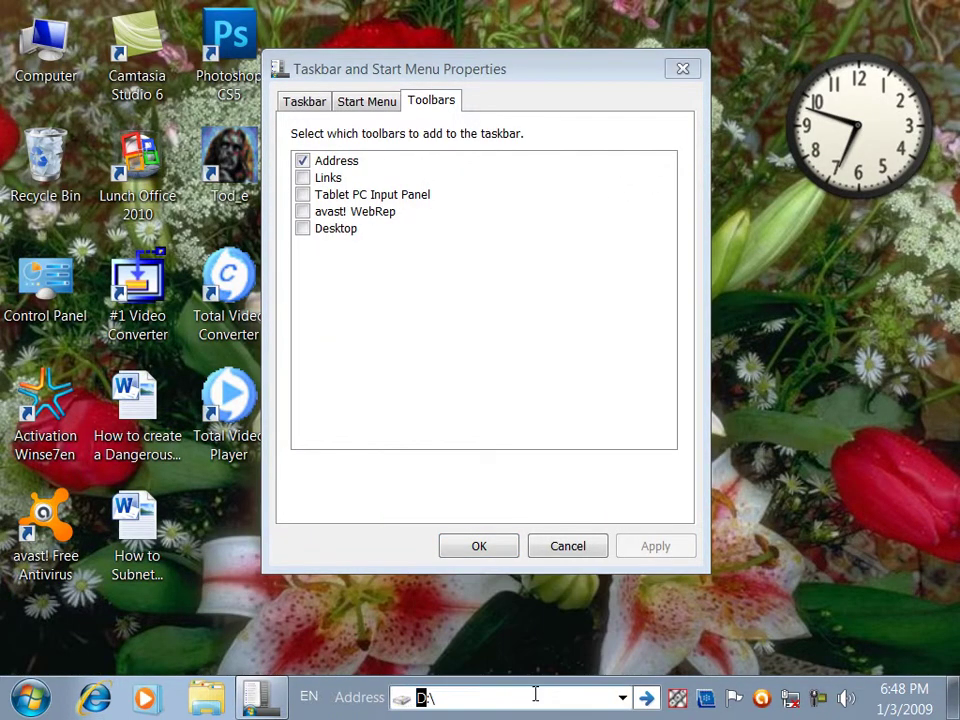
{"action": "key", "text": "alt+F4"}
Launch Microsoft Word by entering "winword" in the Address toolbar, dismiss the Activation Wizard, and close Word
{"action": "left_click", "coordinate": [504, 698]}
{"action": "type", "text": "winword"}
{"action": "key", "text": "Return"}
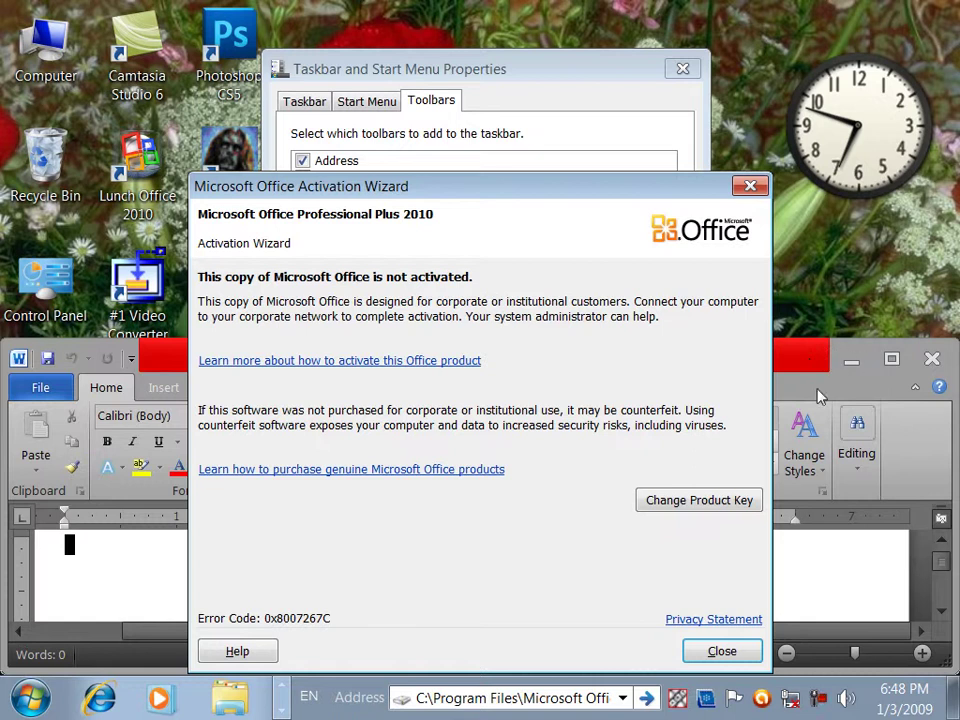
{"action": "left_click", "coordinate": [686, 651]}
{"action": "left_click", "coordinate": [936, 360]}
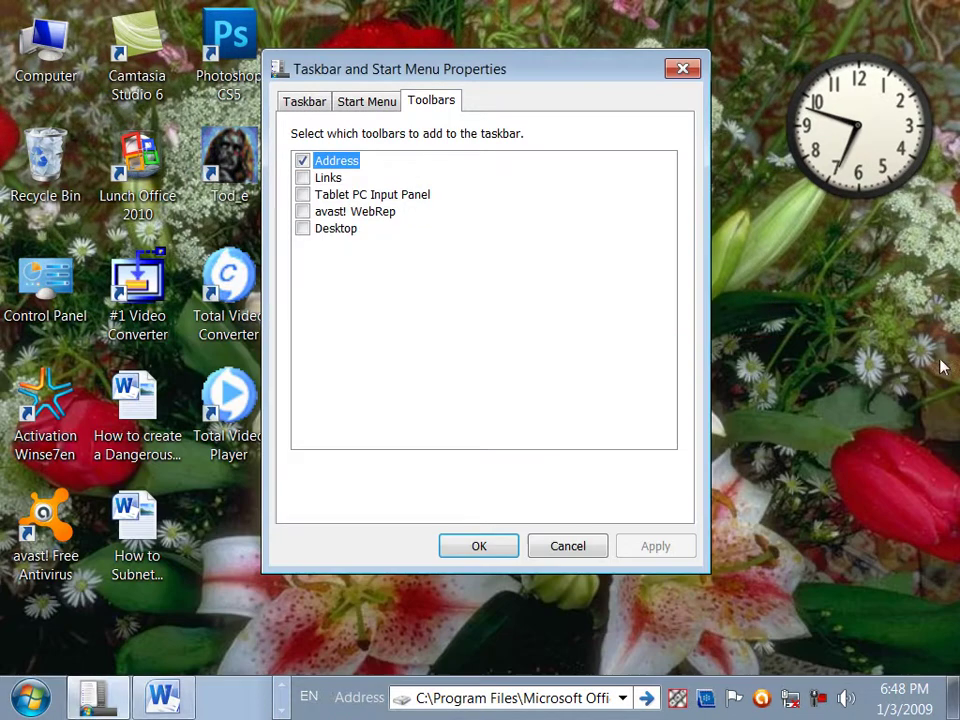
Add the Links toolbar to the taskbar and apply the change
{"action": "left_click", "coordinate": [303, 177]}
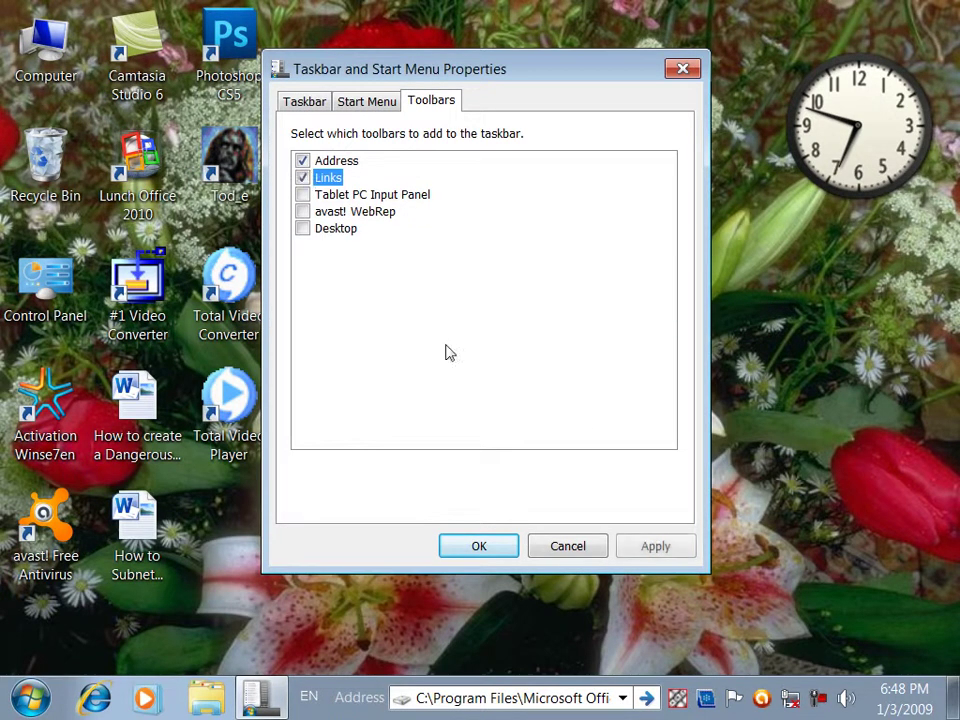
{"action": "left_click", "coordinate": [634, 556]}
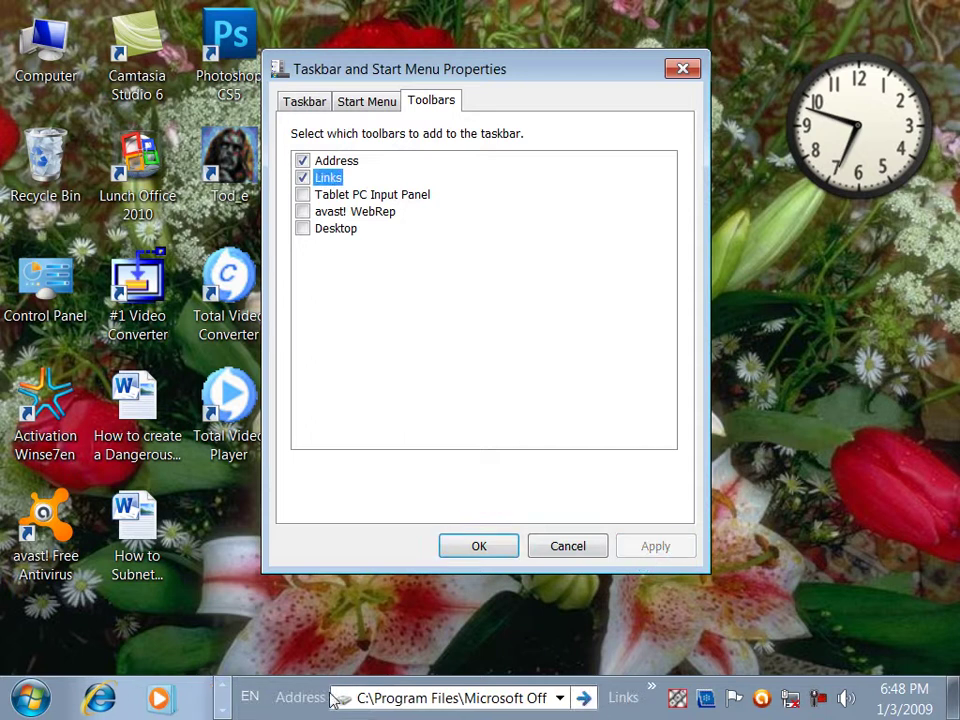
Remove the Links and Address toolbars from the taskbar, apply the change, and close the properties dialog
{"action": "left_click", "coordinate": [303, 177]}
{"action": "left_click", "coordinate": [303, 160]}
{"action": "left_click", "coordinate": [654, 548]}
{"action": "left_click", "coordinate": [478, 540]}
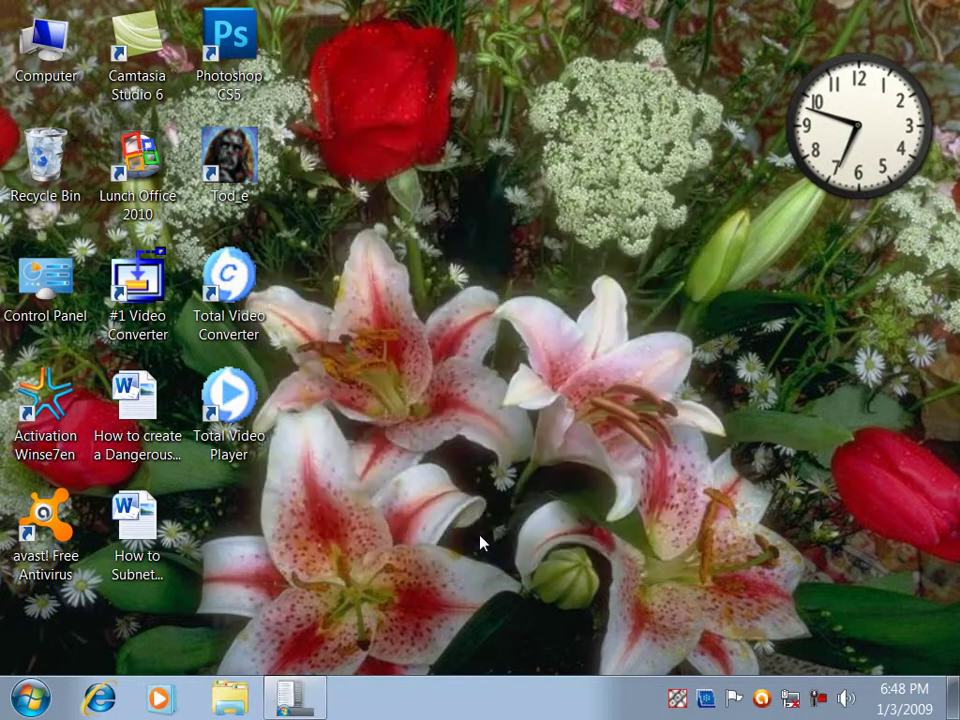
Open the desktop's Personalization settings, view the Ease of Access Center, and close the window
{"action": "right_click", "coordinate": [497, 528]}
{"action": "left_click", "coordinate": [580, 436]}
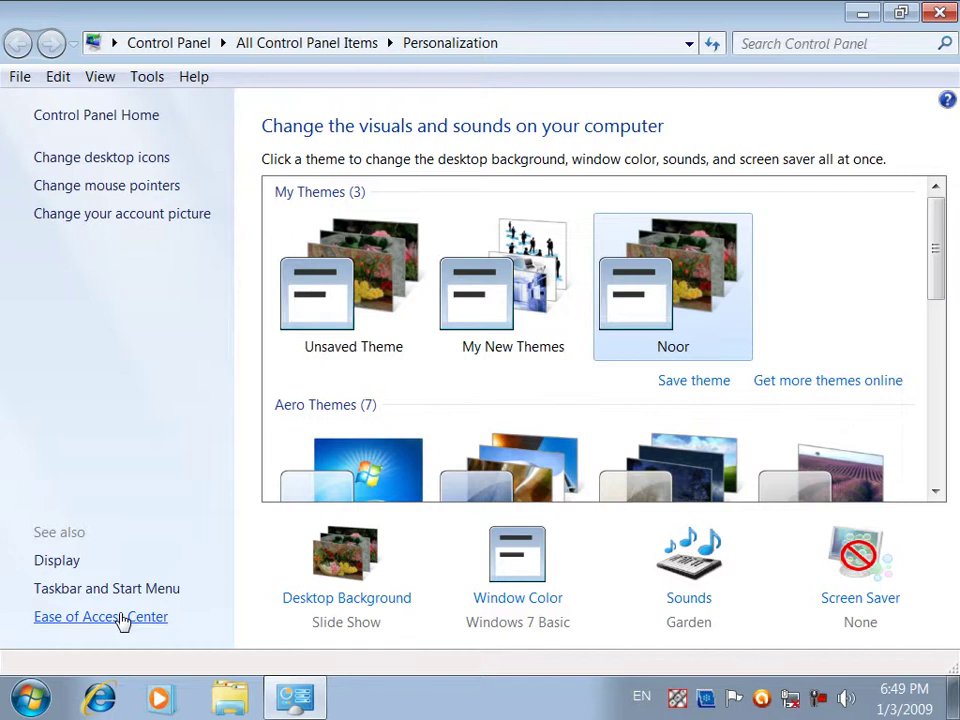
{"action": "left_click", "coordinate": [122, 618]}
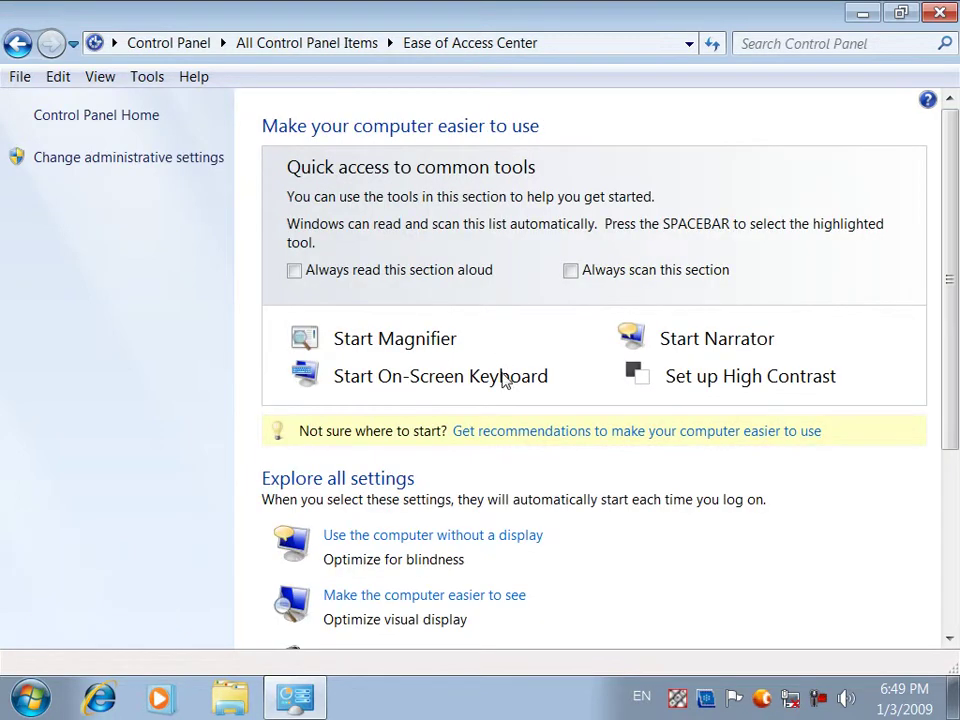
{"action": "left_click", "coordinate": [941, 14]}
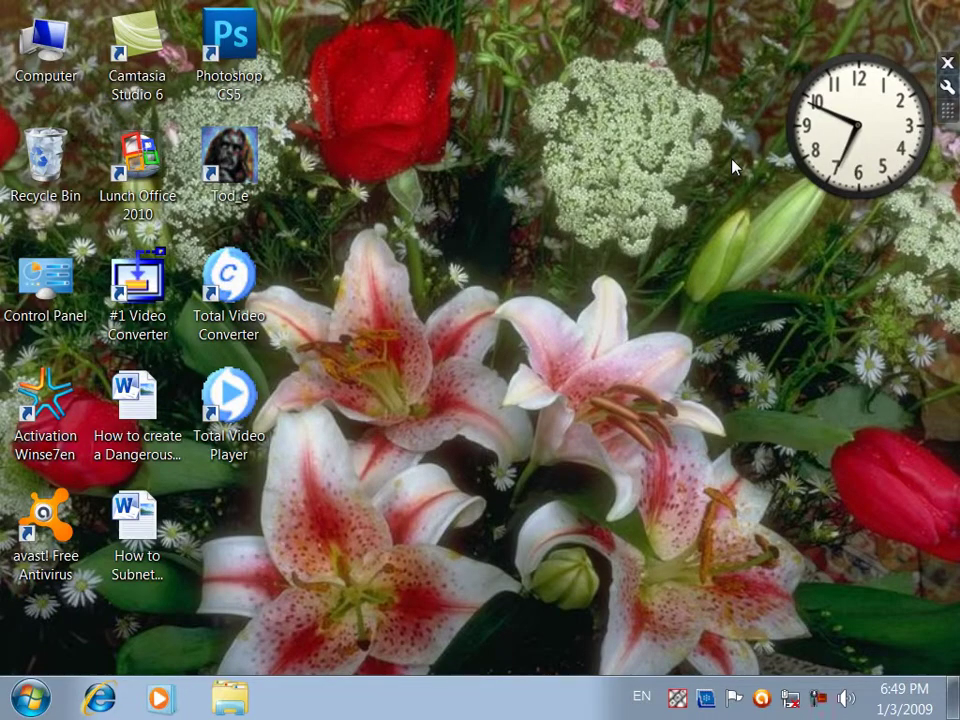